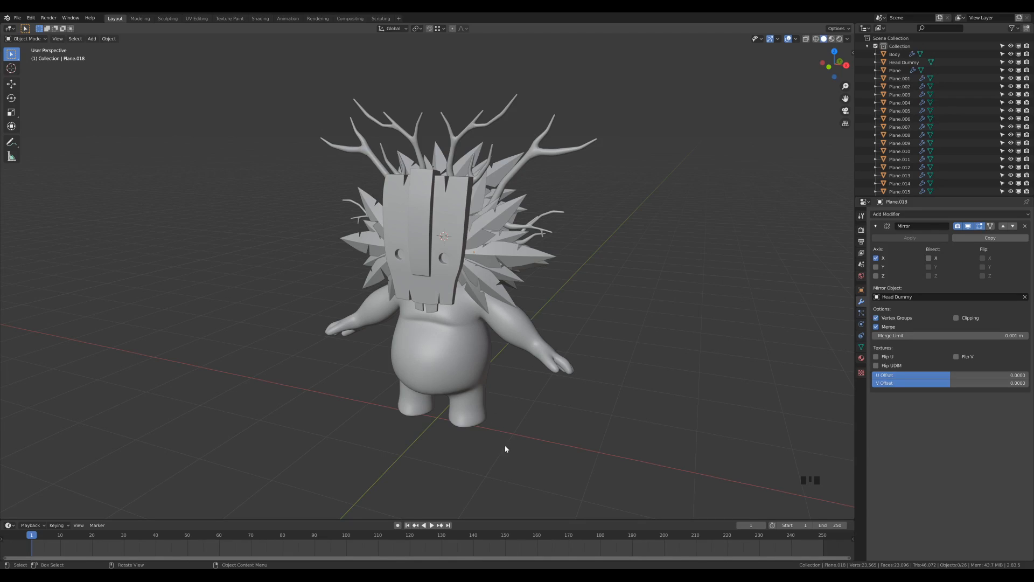
Enter Edit Mode on the Body mesh and select the edge loop around the lower belly
{"action": "left_click", "coordinate": [474, 371]}
{"action": "middle_click_drag", "start_coordinate": [527, 393], "coordinate": [574, 373]}
{"action": "key", "text": "Tab"}
{"action": "scroll", "coordinate": [590, 336], "scroll_direction": "up", "scroll_amount": 3}
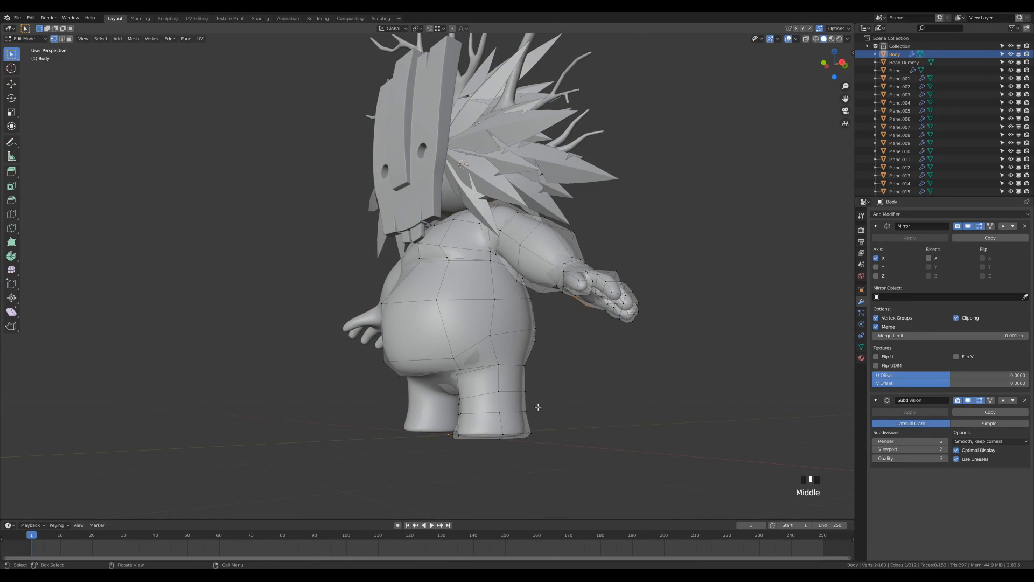
{"action": "middle_click_drag", "start_coordinate": [488, 353], "coordinate": [459, 326]}
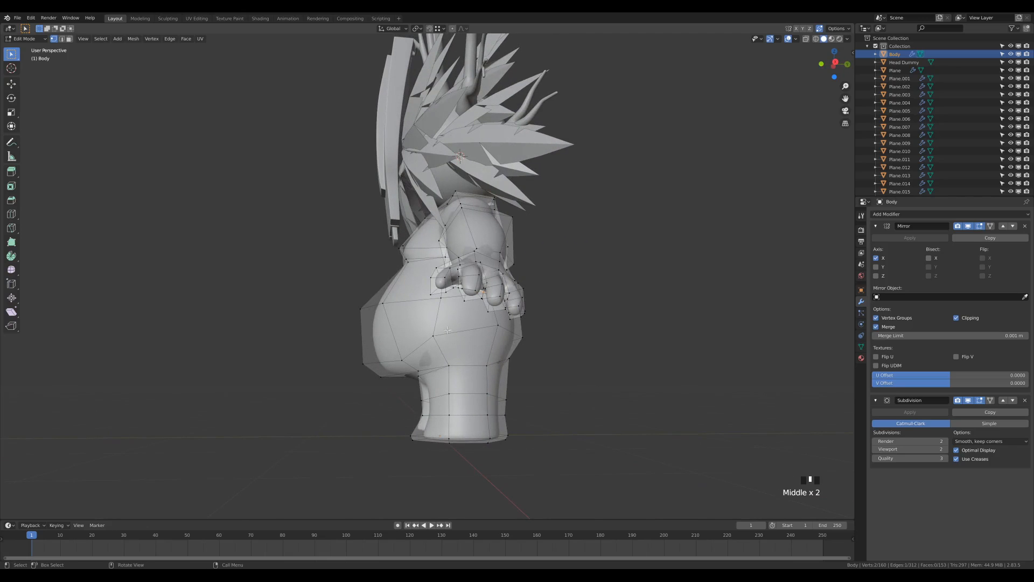
{"action": "middle_click_drag", "start_coordinate": [514, 387], "coordinate": [491, 375]}
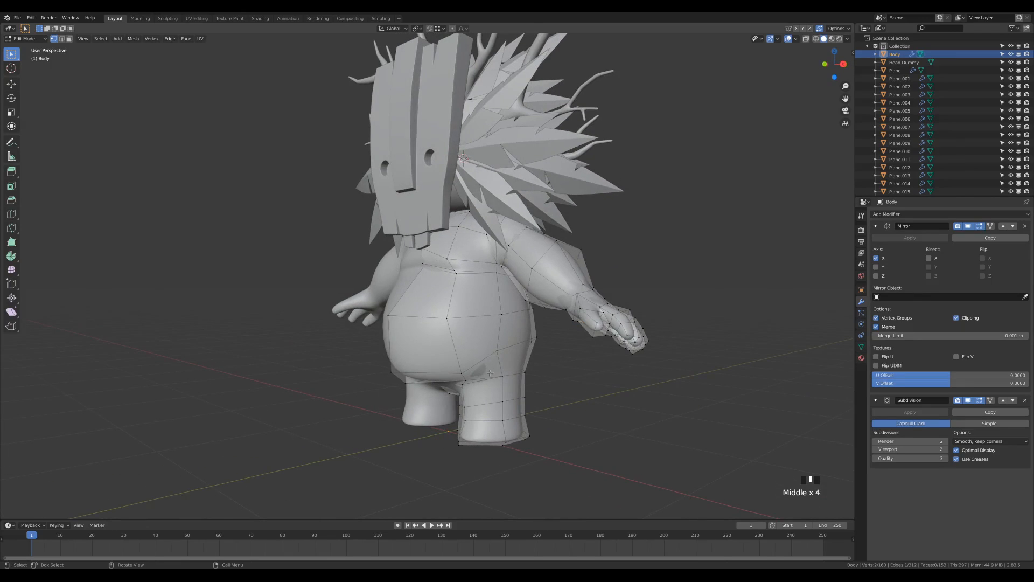
{"action": "left_click", "coordinate": [484, 365], "text": "alt"}
{"action": "mouse_move", "coordinate": [547, 349]}
{"action": "middle_mouse_down"}
{"action": "mouse_move", "coordinate": [679, 351]}
{"action": "mouse_move", "coordinate": [534, 351]}
{"action": "mouse_move", "coordinate": [563, 354]}
{"action": "middle_mouse_up"}
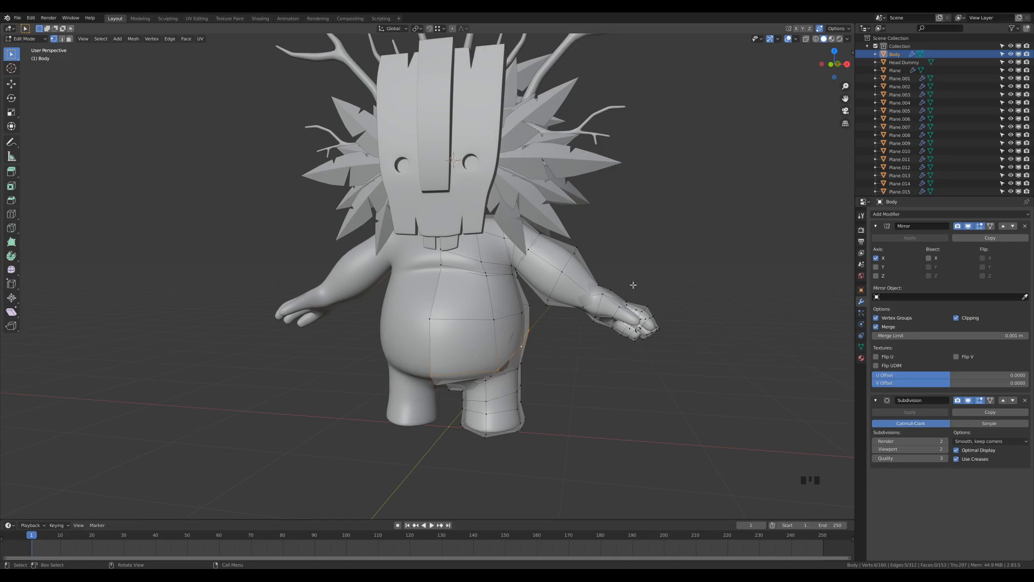
Turn off Auto Merge, duplicate the loop in place and separate it as Body.001
{"action": "left_click", "coordinate": [820, 28]}
{"action": "middle_click_drag", "start_coordinate": [558, 316], "coordinate": [577, 362]}
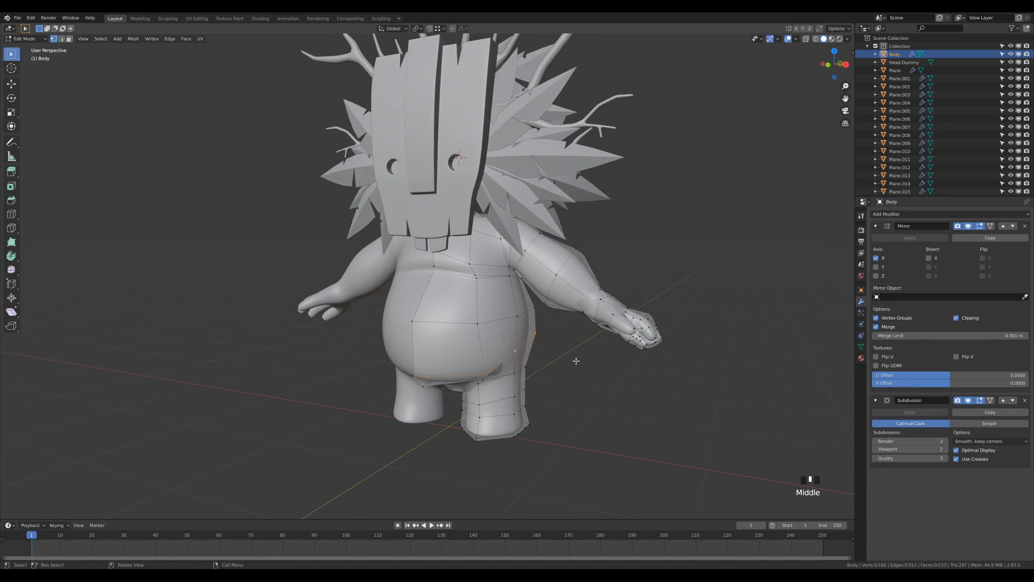
{"action": "key", "text": "shift+d"}
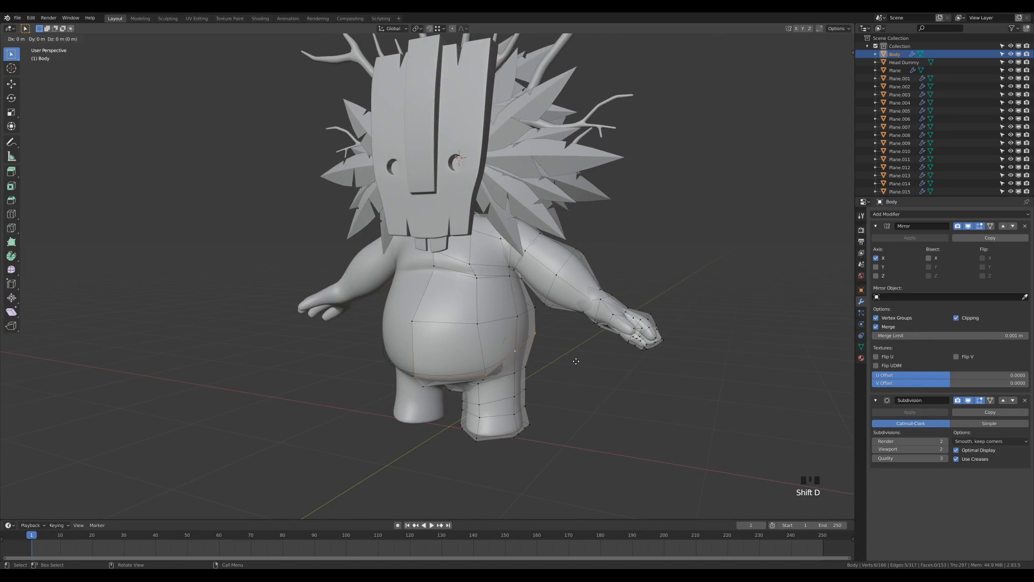
{"action": "right_click", "coordinate": [576, 361]}
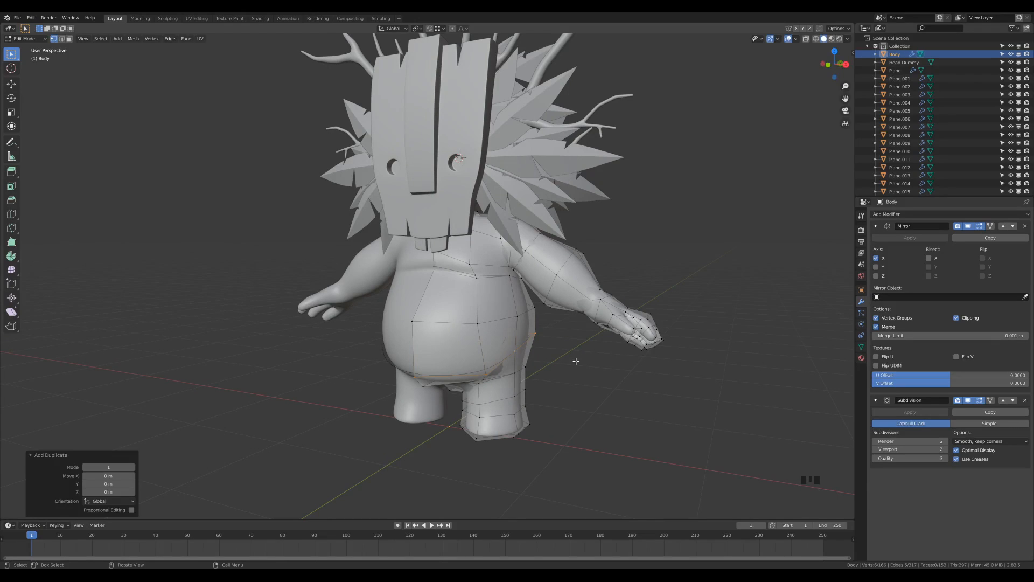
{"action": "key", "text": "p"}
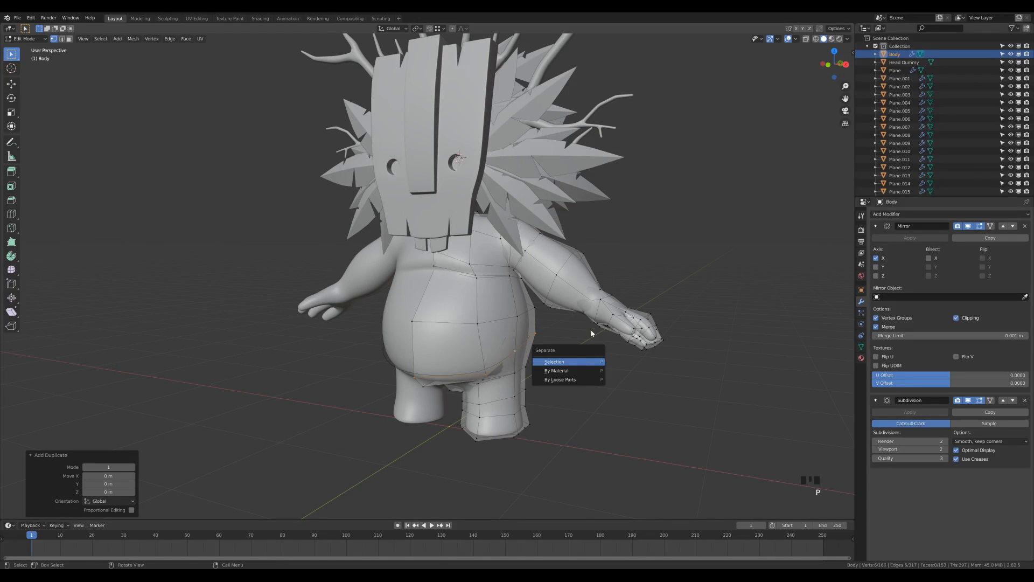
{"action": "left_click", "coordinate": [562, 364]}
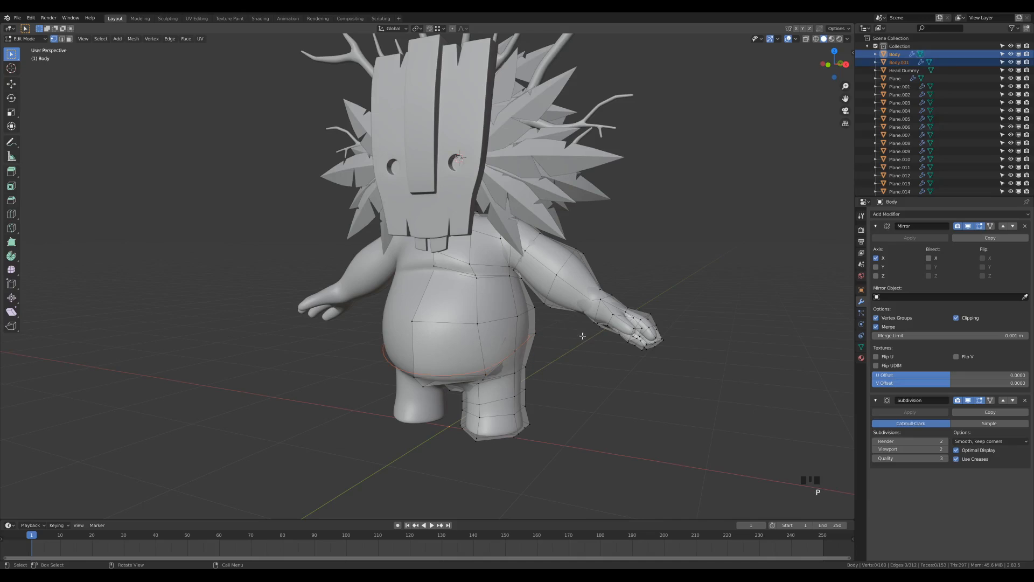
{"action": "key", "text": "Tab"}
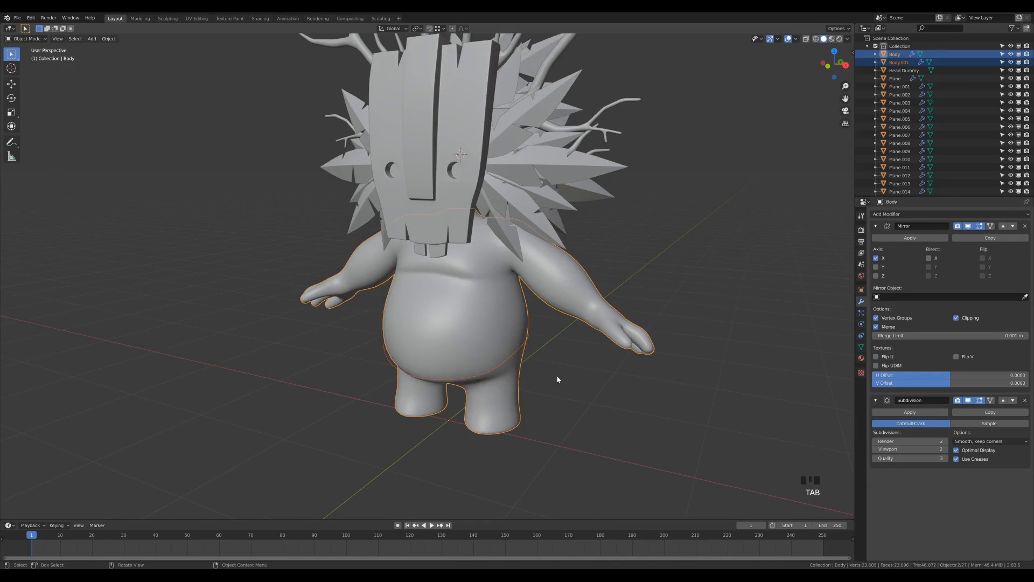
Put Body.001 into Edit Mode and view it from the right side orthographic view
{"action": "left_click", "coordinate": [500, 371]}
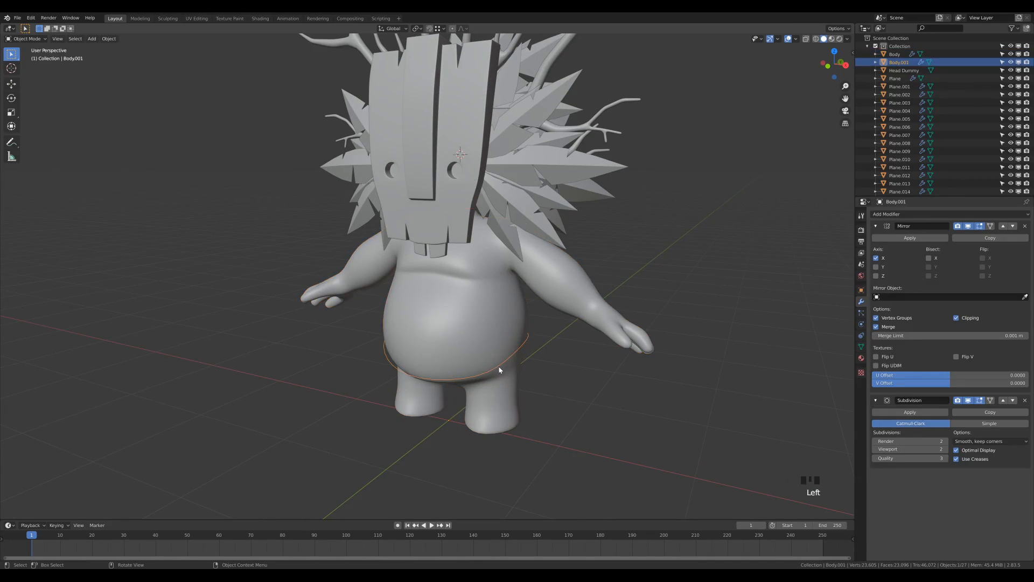
{"action": "middle_click_drag", "start_coordinate": [545, 408], "coordinate": [522, 405]}
{"action": "scroll", "coordinate": [521, 396], "scroll_direction": "down", "scroll_amount": 1}
{"action": "middle_click_drag", "start_coordinate": [515, 372], "coordinate": [512, 396], "text": "shift"}
{"action": "key", "text": "Tab"}
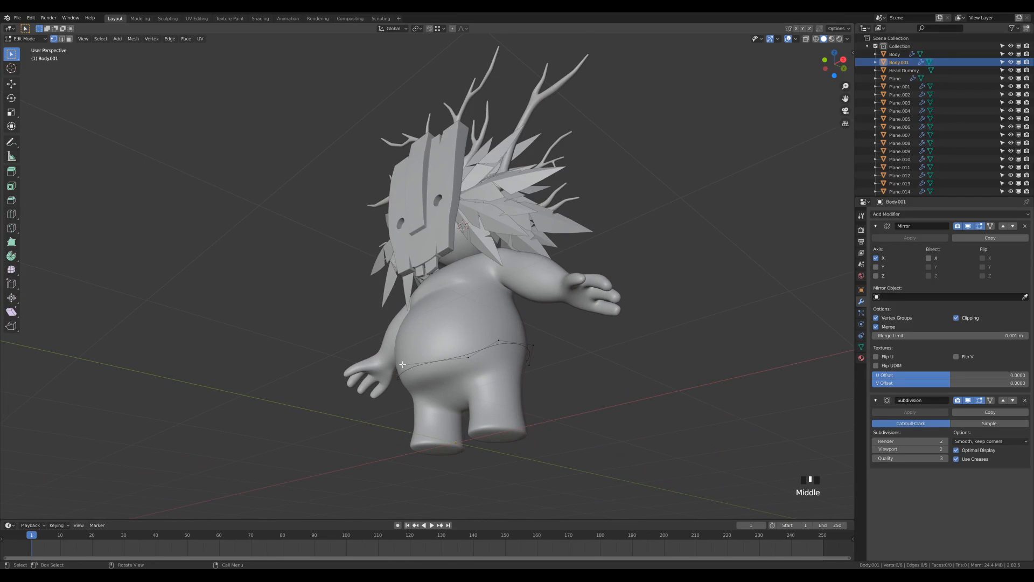
{"action": "middle_click_drag", "start_coordinate": [572, 368], "coordinate": [430, 371]}
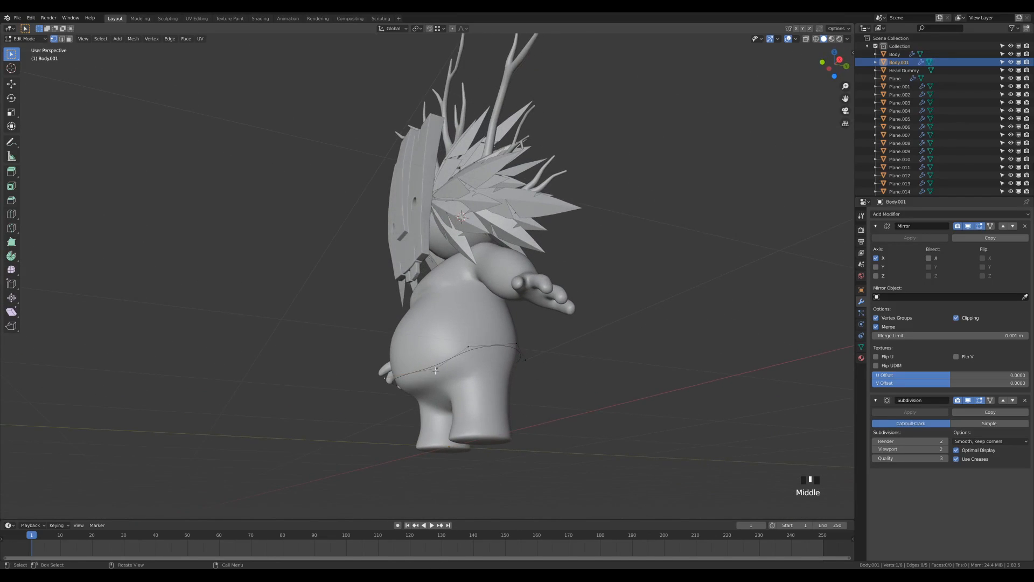
{"action": "middle_click_drag", "start_coordinate": [548, 370], "coordinate": [513, 319]}
{"action": "key", "text": "KP_3"}
{"action": "scroll", "coordinate": [513, 318], "scroll_direction": "up", "scroll_amount": 4}
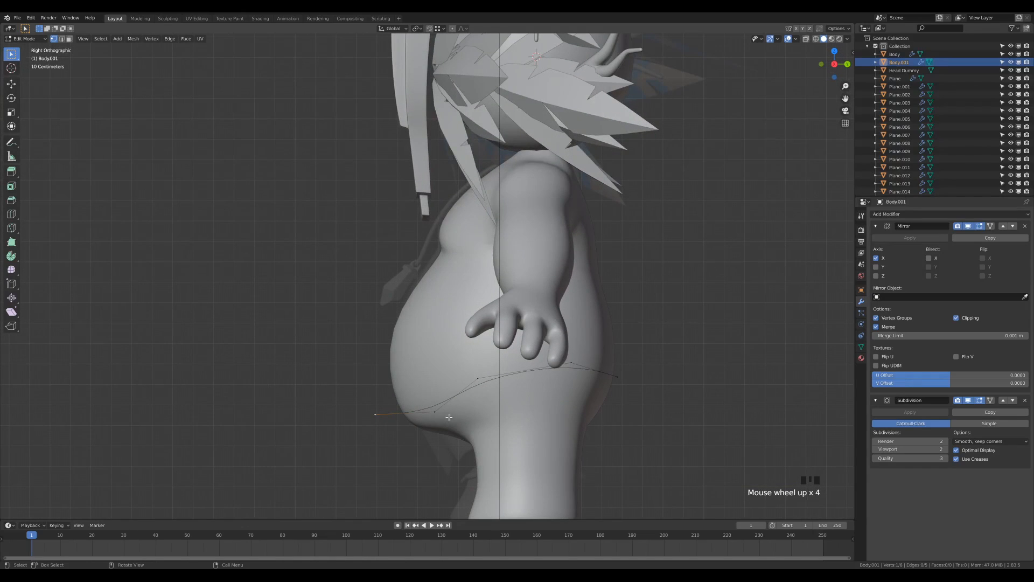
Move the ring's front vertex down, then 0.05606 m along Y under the belly
{"action": "key", "text": "g"}
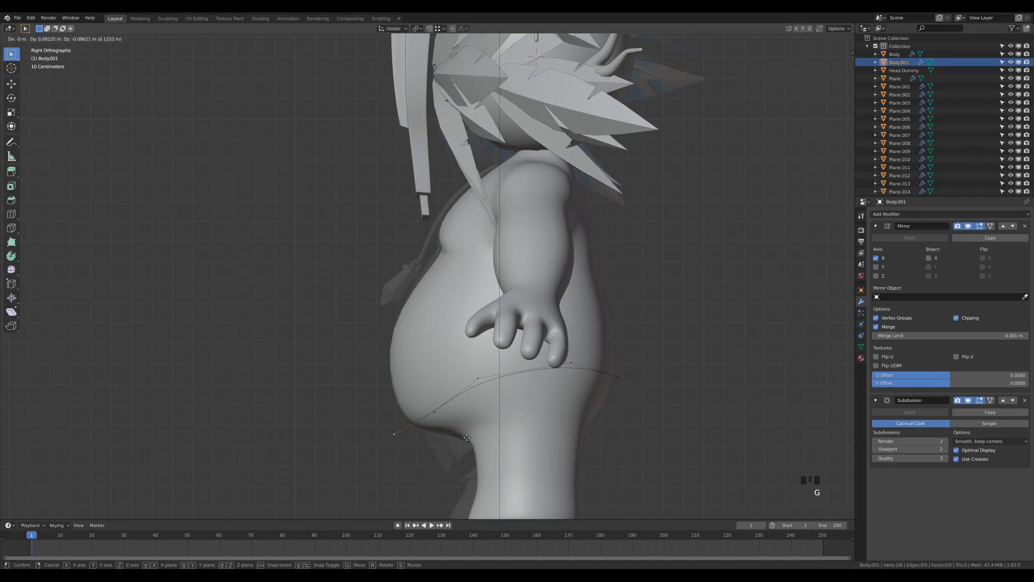
{"action": "left_click", "coordinate": [467, 439]}
{"action": "middle_click_drag", "start_coordinate": [467, 440], "coordinate": [487, 443]}
{"action": "key", "text": "g"}
{"action": "middle_click", "coordinate": [516, 460]}
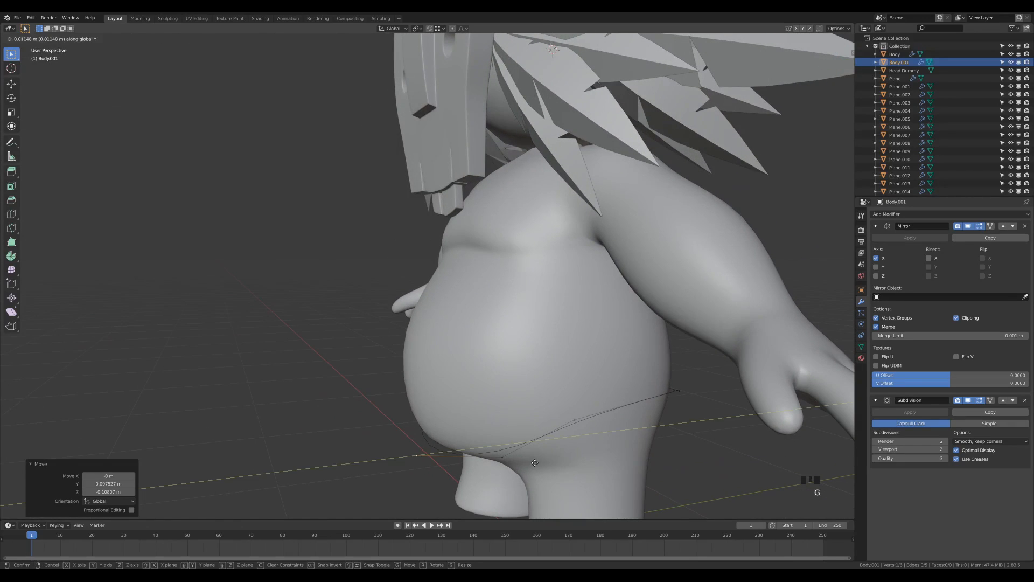
{"action": "left_click", "coordinate": [543, 456]}
{"action": "mouse_move", "coordinate": [543, 457]}
{"action": "middle_mouse_down"}
{"action": "mouse_move", "coordinate": [589, 437]}
{"action": "mouse_move", "coordinate": [585, 347]}
{"action": "mouse_move", "coordinate": [598, 302]}
{"action": "middle_mouse_up"}
{"action": "key", "text": "KP_3"}
Turn on X-Ray to check the reshaped ring, then return to Object Mode
{"action": "key", "text": "z"}
{"action": "left_click", "coordinate": [624, 459]}
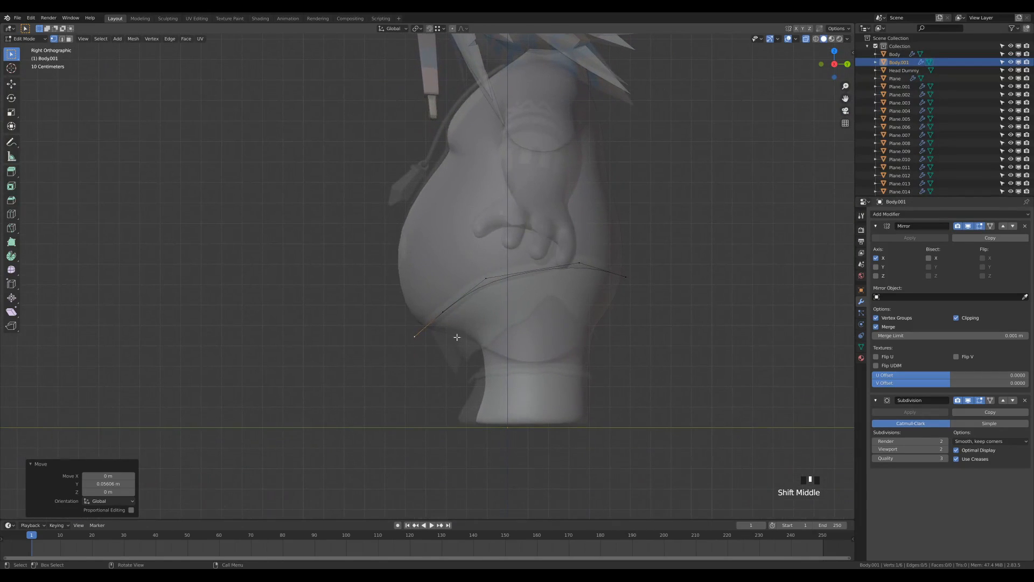
{"action": "scroll", "coordinate": [454, 345], "scroll_direction": "up", "scroll_amount": 2}
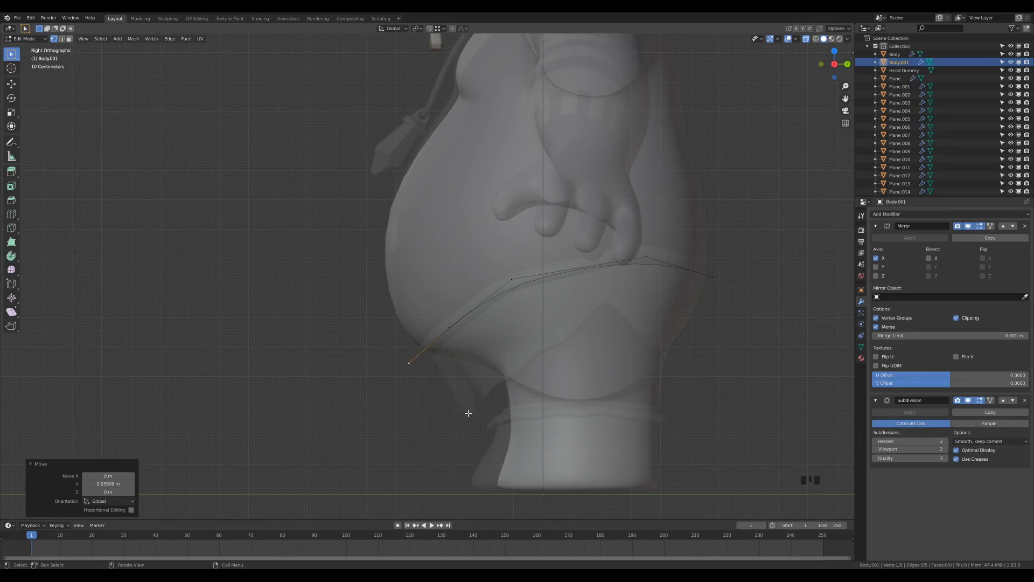
{"action": "middle_click_drag", "start_coordinate": [462, 409], "coordinate": [548, 358]}
{"action": "scroll", "coordinate": [608, 350], "scroll_direction": "down", "scroll_amount": 2}
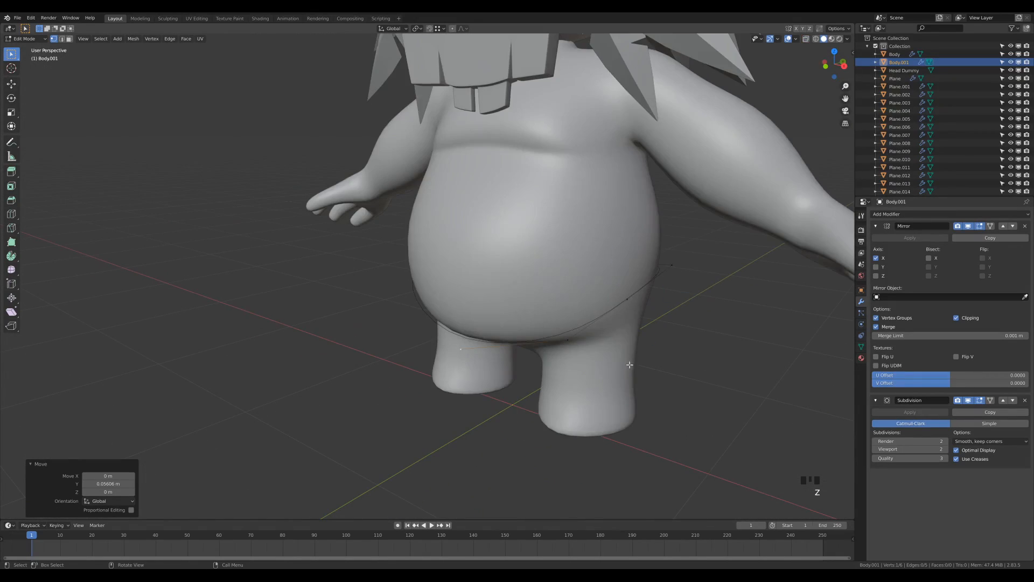
{"action": "scroll", "coordinate": [625, 356], "scroll_direction": "down", "scroll_amount": 2}
{"action": "key", "text": "Tab"}
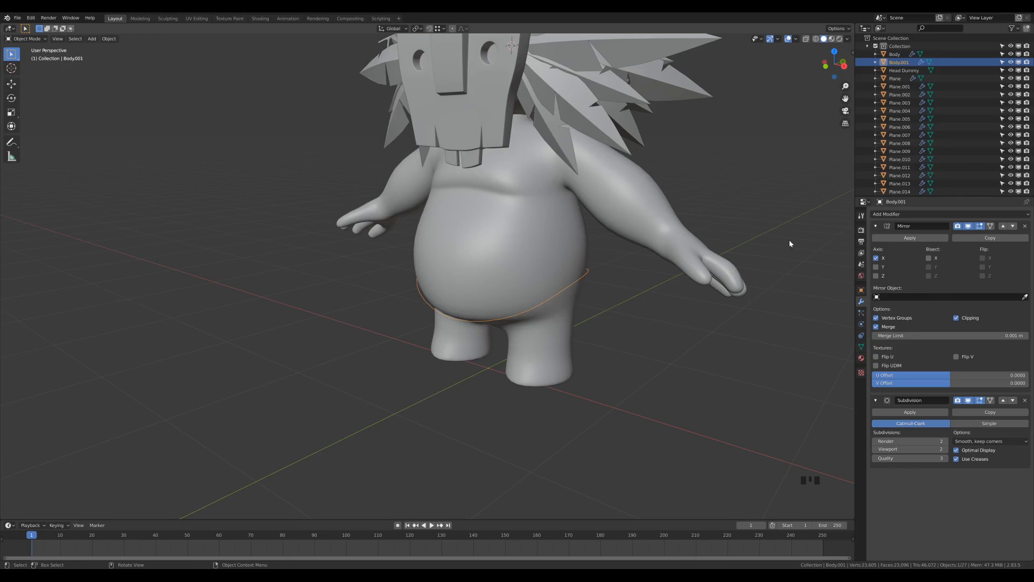
Apply Mirror, set Subdivision viewport to 1 and apply it, making a 20-vertex ring
{"action": "left_click", "coordinate": [911, 238]}
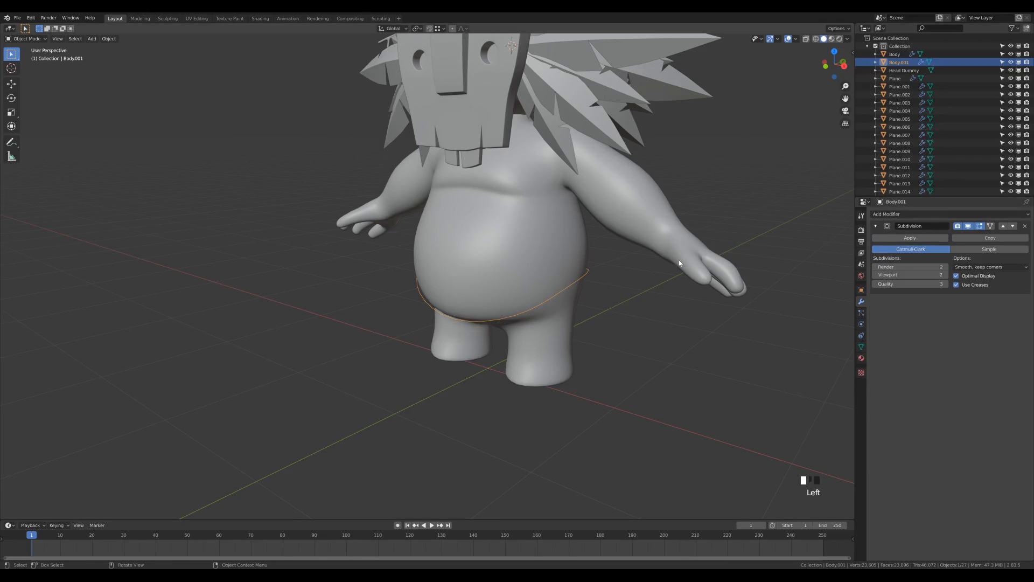
{"action": "left_click", "coordinate": [876, 277]}
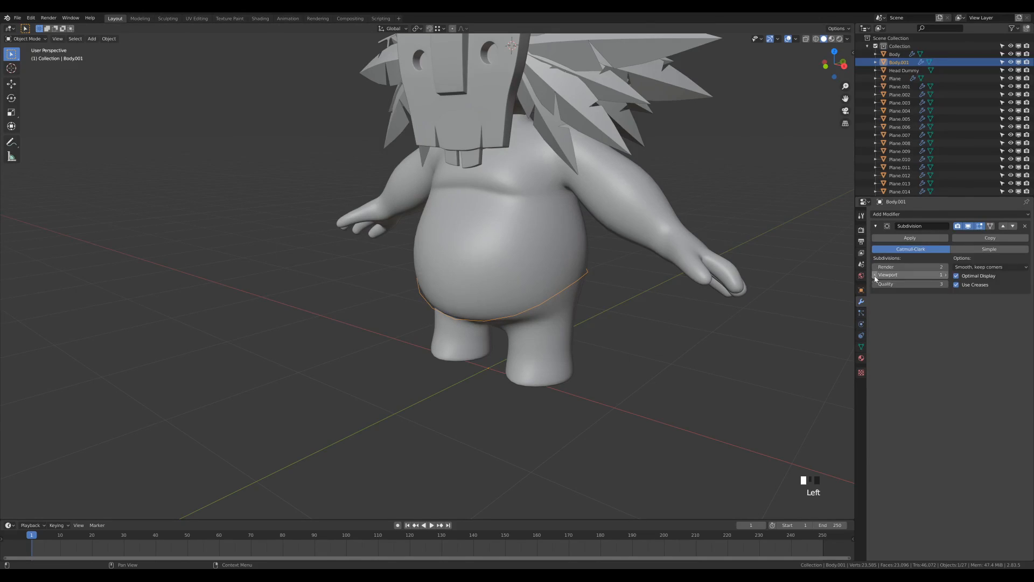
{"action": "left_click", "coordinate": [904, 238]}
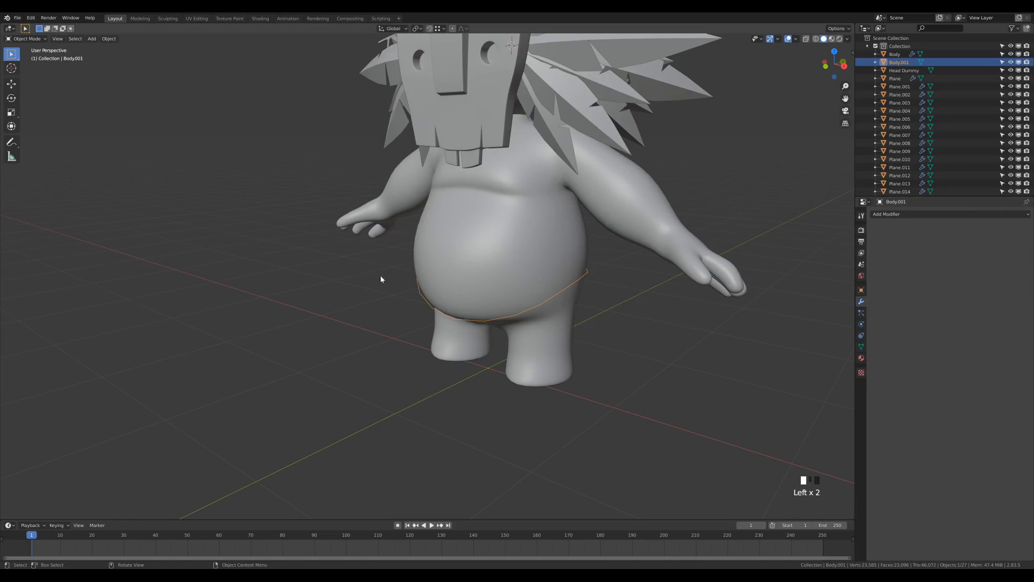
{"action": "middle_click_drag", "start_coordinate": [647, 326], "coordinate": [629, 337], "text": "shift"}
{"action": "key", "text": "Tab"}
Select the whole ring and scale it slightly smaller
{"action": "key", "text": "a"}
{"action": "scroll", "coordinate": [621, 353], "scroll_direction": "up", "scroll_amount": 3}
{"action": "scroll", "coordinate": [621, 353], "scroll_direction": "up", "scroll_amount": 1}
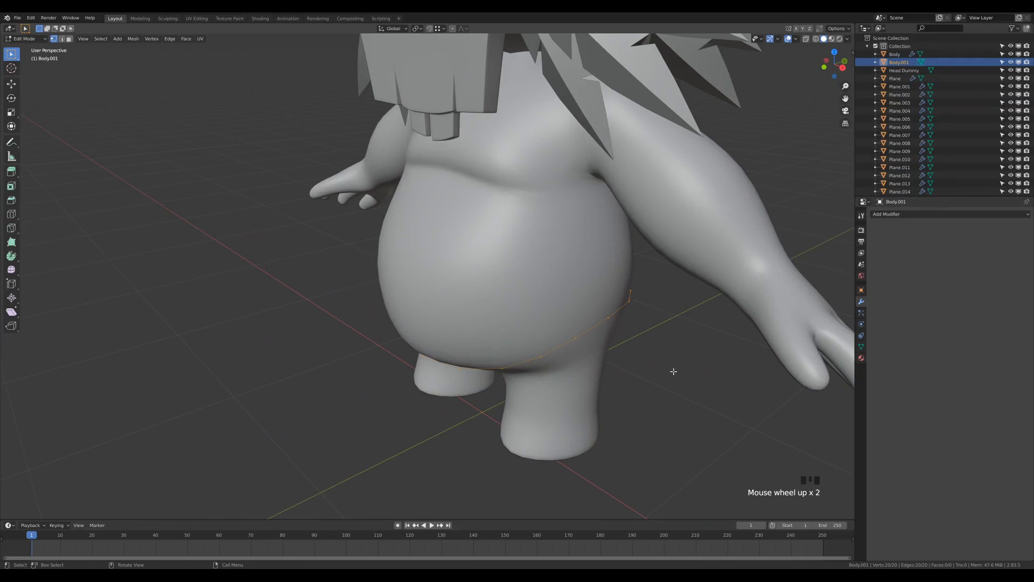
{"action": "key", "text": "s"}
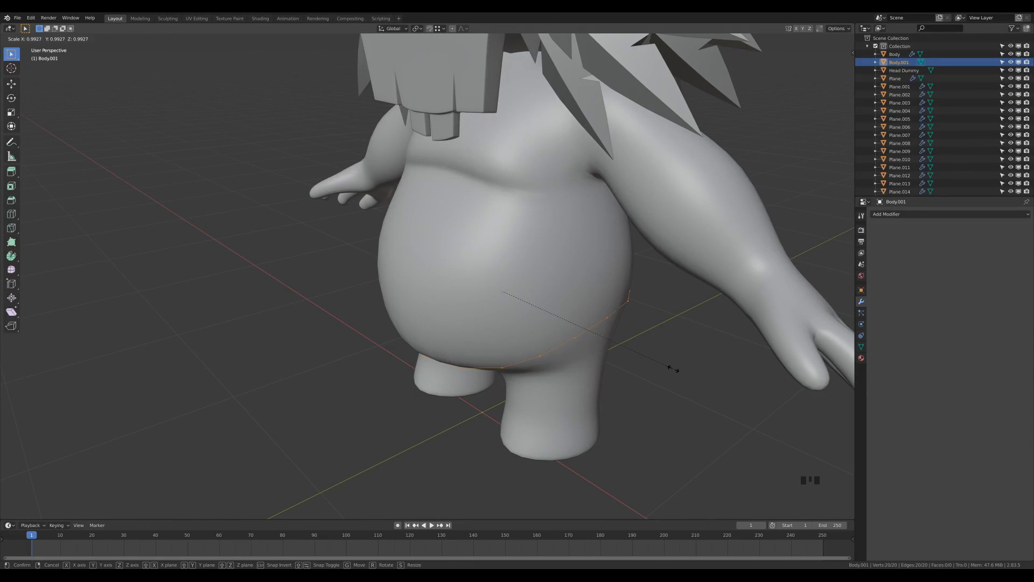
{"action": "left_click", "coordinate": [673, 368]}
Extrude the ring downward into a skirt band and view it side-on in X-Ray
{"action": "mouse_move", "coordinate": [672, 364]}
{"action": "middle_mouse_down"}
{"action": "mouse_move", "coordinate": [619, 347]}
{"action": "mouse_move", "coordinate": [688, 361]}
{"action": "middle_mouse_up"}
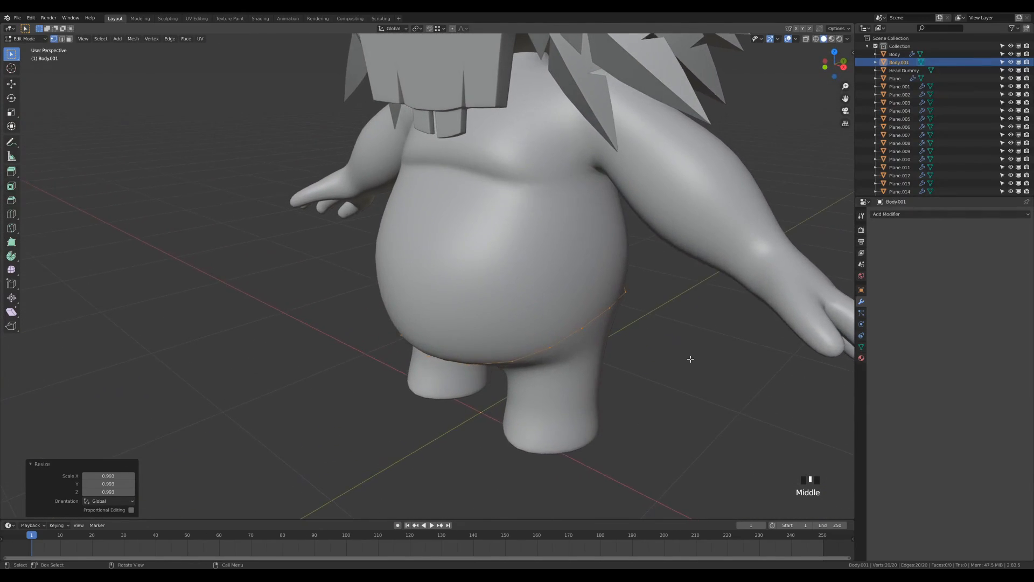
{"action": "scroll", "coordinate": [689, 356], "scroll_direction": "down", "scroll_amount": 2}
{"action": "middle_click_drag", "start_coordinate": [654, 328], "coordinate": [596, 327]}
{"action": "key", "text": "e"}
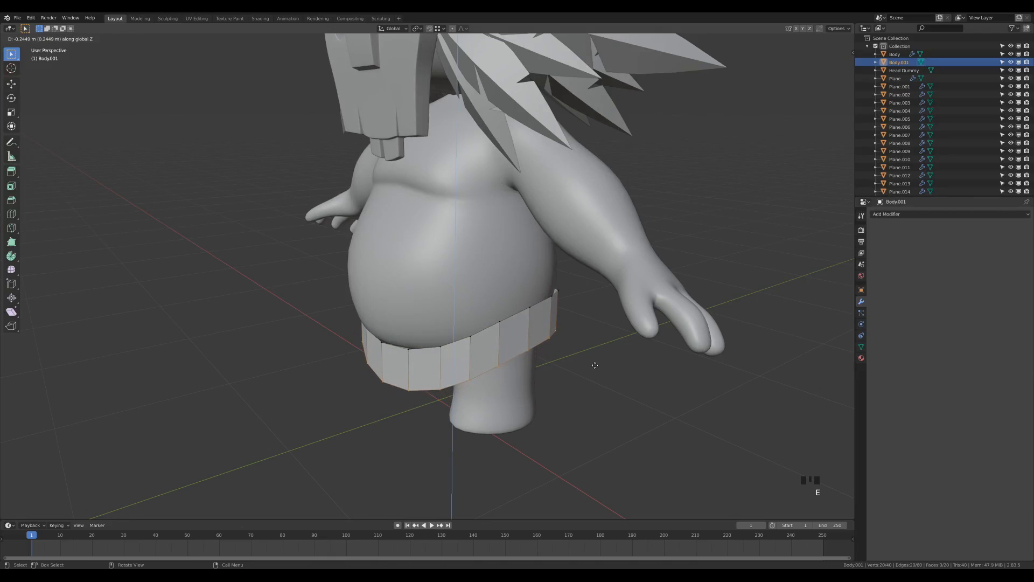
{"action": "left_click", "coordinate": [593, 365]}
{"action": "middle_click_drag", "start_coordinate": [593, 366], "coordinate": [584, 350]}
{"action": "key", "text": "KP_3"}
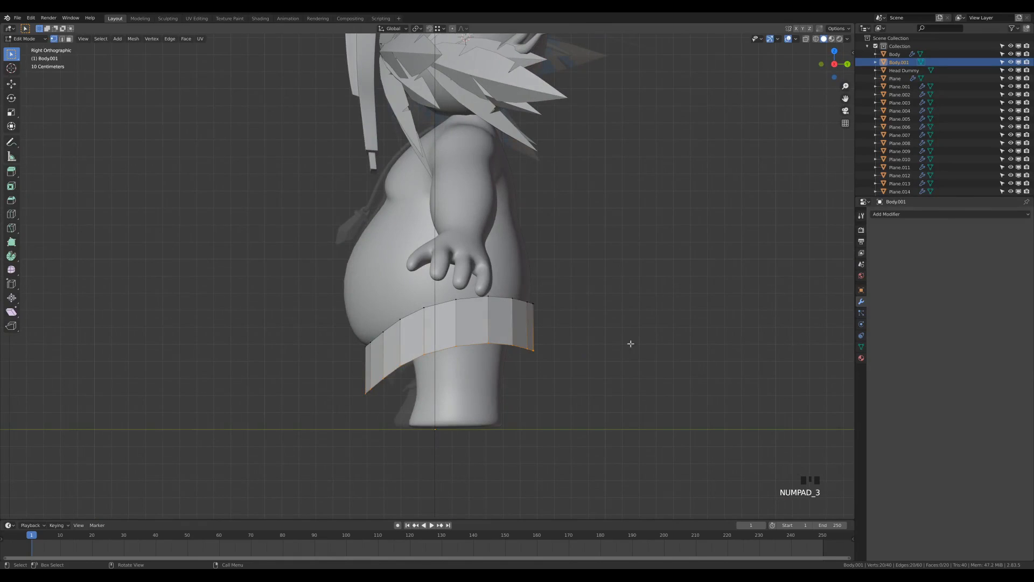
{"action": "key", "text": "z"}
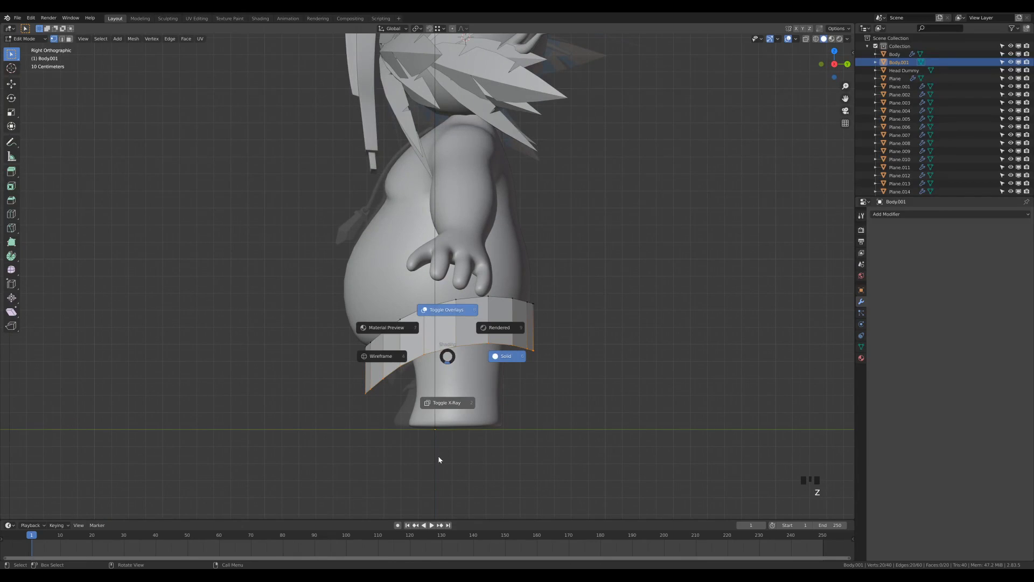
{"action": "left_click", "coordinate": [438, 461]}
{"action": "scroll", "coordinate": [459, 393], "scroll_direction": "up", "scroll_amount": 2}
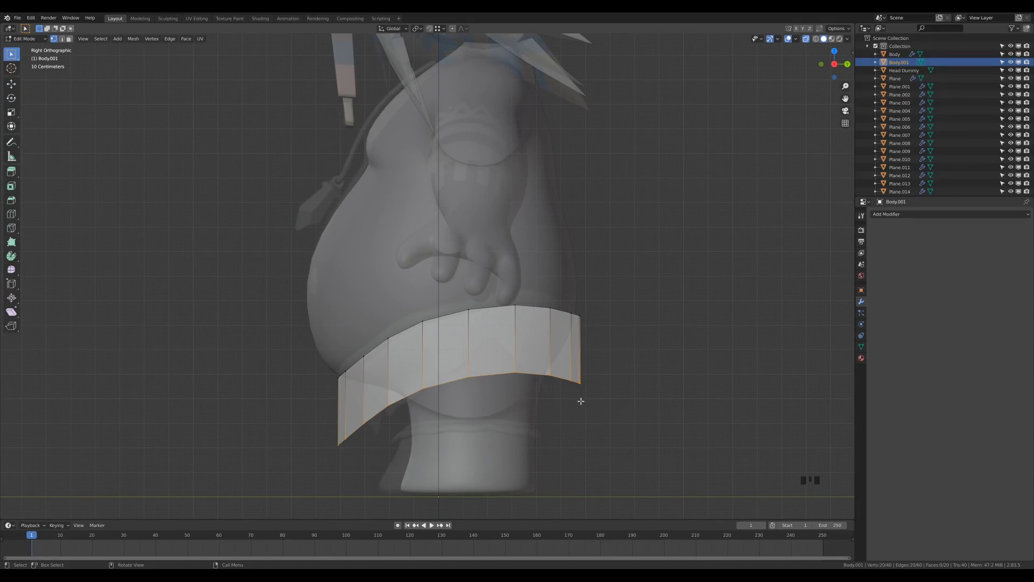
Squash the band to 0.817 along Y and begin shifting it along Y
{"action": "key", "text": "s"}
{"action": "key", "text": "y"}
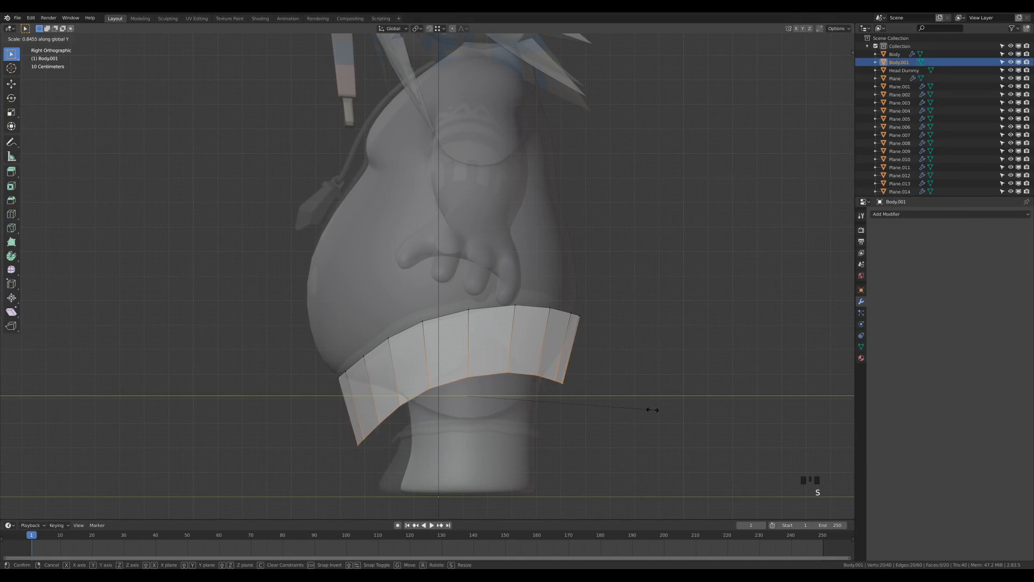
{"action": "left_click", "coordinate": [647, 407]}
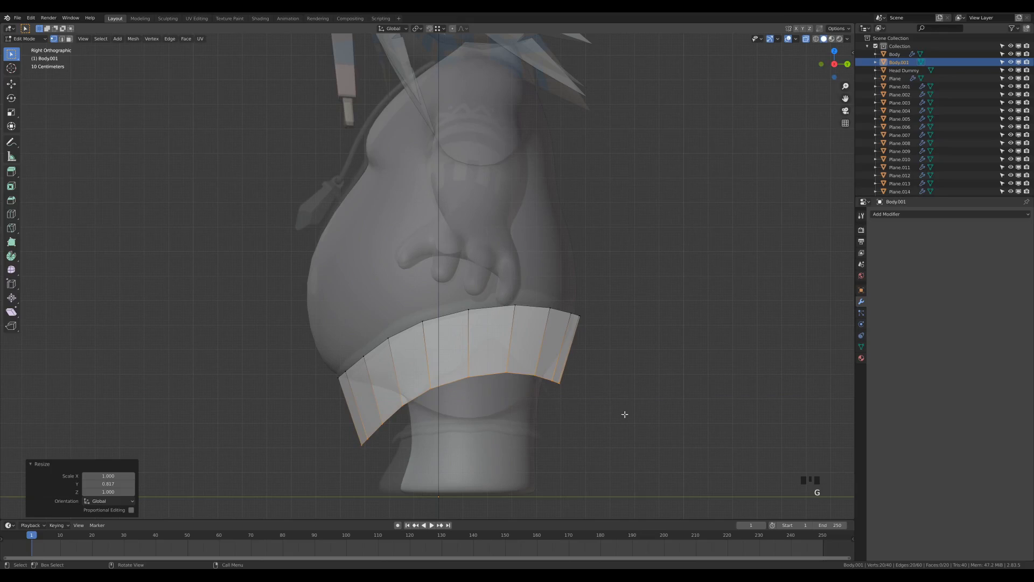
{"action": "key", "text": "g"}
{"action": "key", "text": "y"}
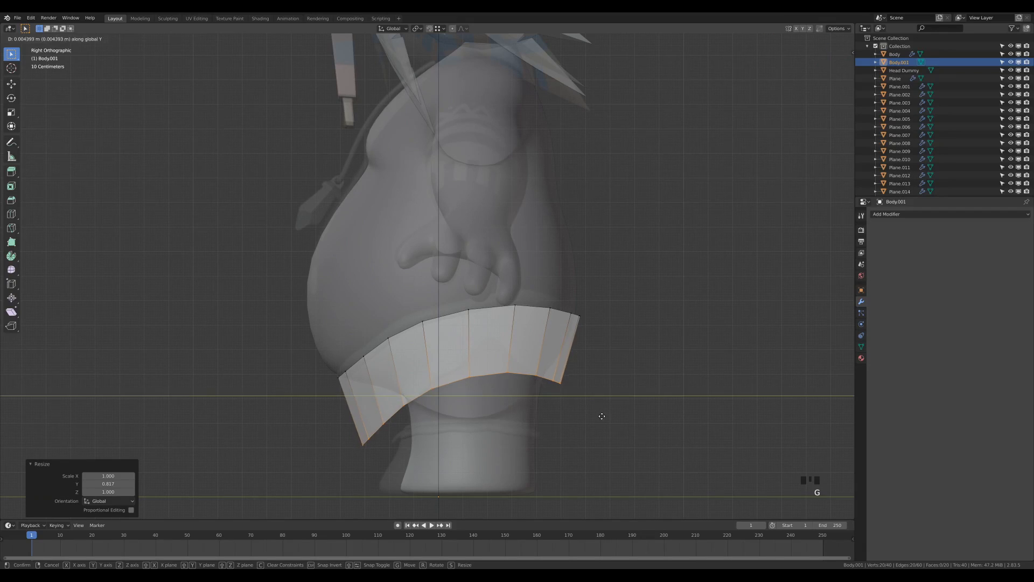
Confirm the band's shift along Y and switch X-Ray shading back off
{"action": "left_click", "coordinate": [611, 412]}
{"action": "middle_click_drag", "start_coordinate": [611, 413], "coordinate": [561, 330]}
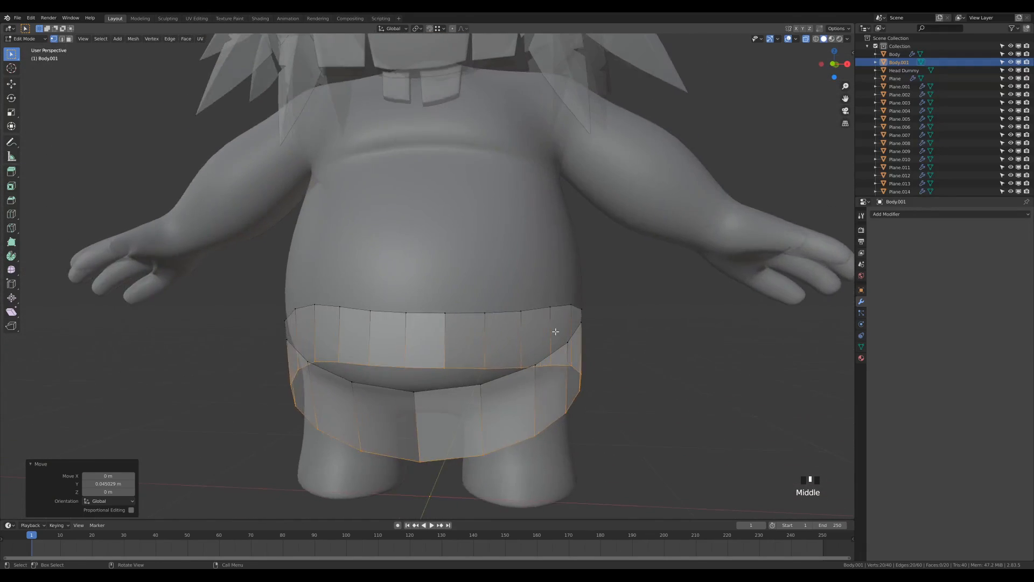
{"action": "scroll", "coordinate": [533, 282], "scroll_direction": "down", "scroll_amount": 2}
{"action": "middle_click_drag", "start_coordinate": [533, 282], "coordinate": [518, 286]}
{"action": "scroll", "coordinate": [519, 287], "scroll_direction": "down", "scroll_amount": 2}
{"action": "scroll", "coordinate": [506, 253], "scroll_direction": "up", "scroll_amount": 3}
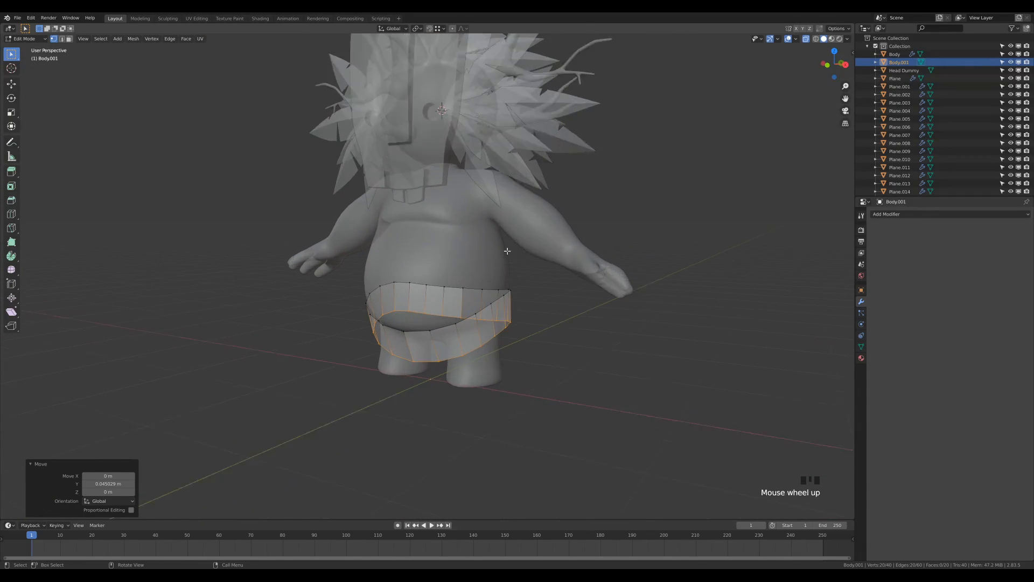
{"action": "key", "text": "z"}
{"action": "left_click", "coordinate": [572, 354]}
{"action": "middle_click_drag", "start_coordinate": [572, 354], "coordinate": [563, 377]}
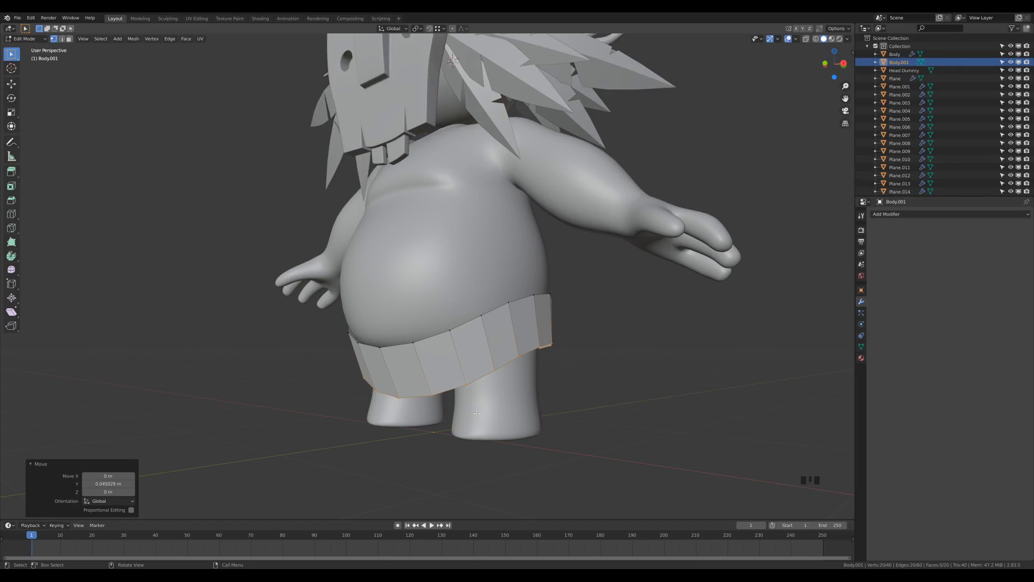
Vertex-slide the first hem vertices up their edges to start the zigzag points
{"action": "left_click", "coordinate": [467, 388]}
{"action": "key", "text": "g"}
{"action": "key", "text": "g"}
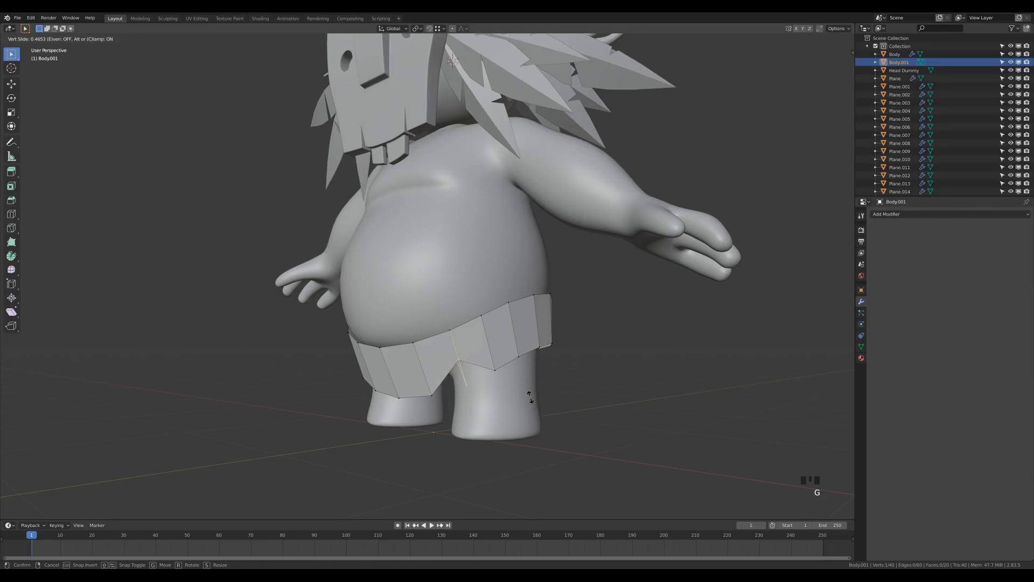
{"action": "left_click", "coordinate": [512, 364]}
{"action": "middle_click_drag", "start_coordinate": [516, 356], "coordinate": [614, 369]}
{"action": "key", "text": "g"}
{"action": "key", "text": "g"}
{"action": "left_click", "coordinate": [609, 339]}
{"action": "key", "text": "g"}
{"action": "key", "text": "g"}
{"action": "left_click", "coordinate": [522, 354]}
{"action": "middle_click_drag", "start_coordinate": [523, 354], "coordinate": [597, 372]}
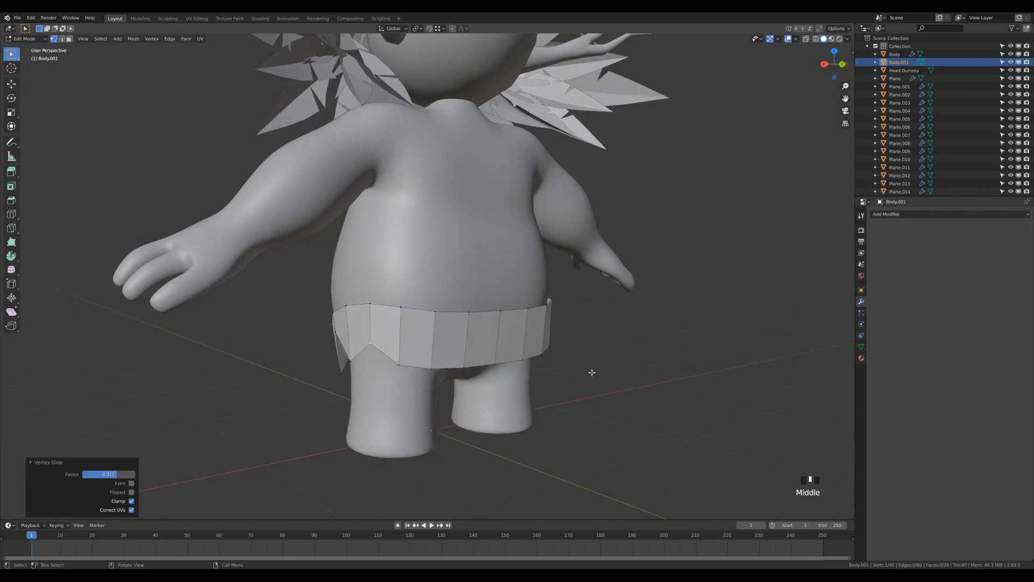
{"action": "key", "text": "g"}
{"action": "key", "text": "g"}
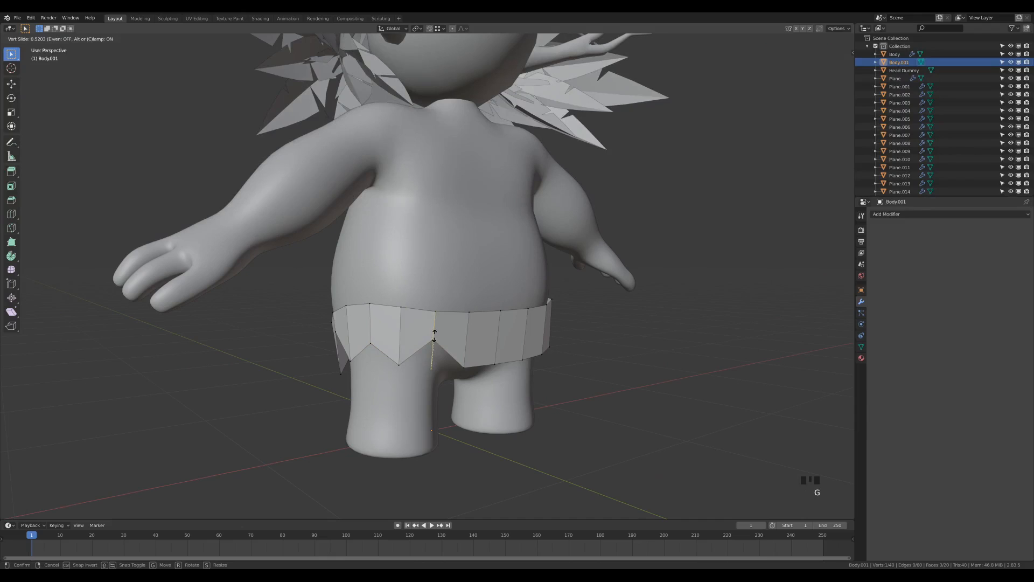
{"action": "left_click", "coordinate": [434, 336]}
Slide the next hem vertex slightly up and select its neighbour
{"action": "left_click", "coordinate": [497, 366]}
{"action": "key", "text": "g"}
{"action": "key", "text": "g"}
{"action": "left_click", "coordinate": [513, 359]}
{"action": "left_click", "coordinate": [522, 357]}
{"action": "middle_click_drag", "start_coordinate": [533, 353], "coordinate": [573, 344]}
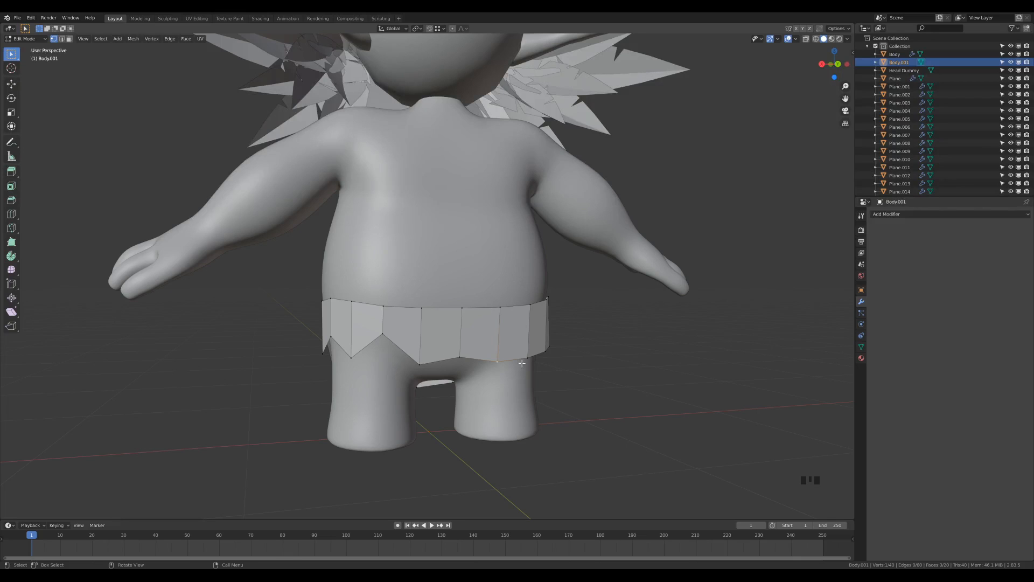
{"action": "middle_click_drag", "start_coordinate": [515, 361], "coordinate": [562, 367]}
Lower a hem edge and slide a hem vertex down beyond its edge end
{"action": "key", "text": "2"}
{"action": "left_click", "coordinate": [464, 358]}
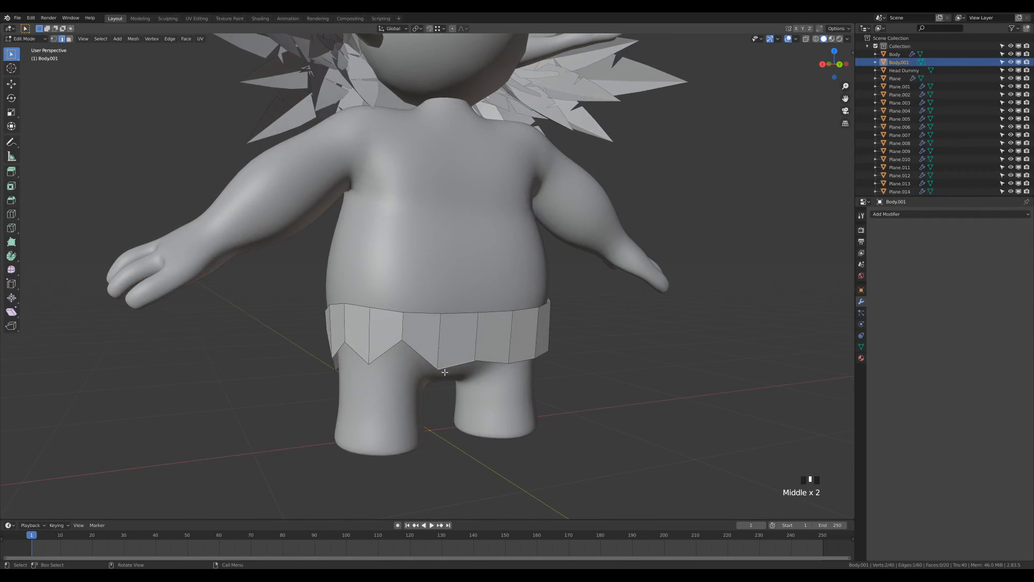
{"action": "key", "text": "g"}
{"action": "left_click", "coordinate": [545, 403]}
{"action": "left_click", "coordinate": [508, 386]}
{"action": "key", "text": "g"}
{"action": "key", "text": "z"}
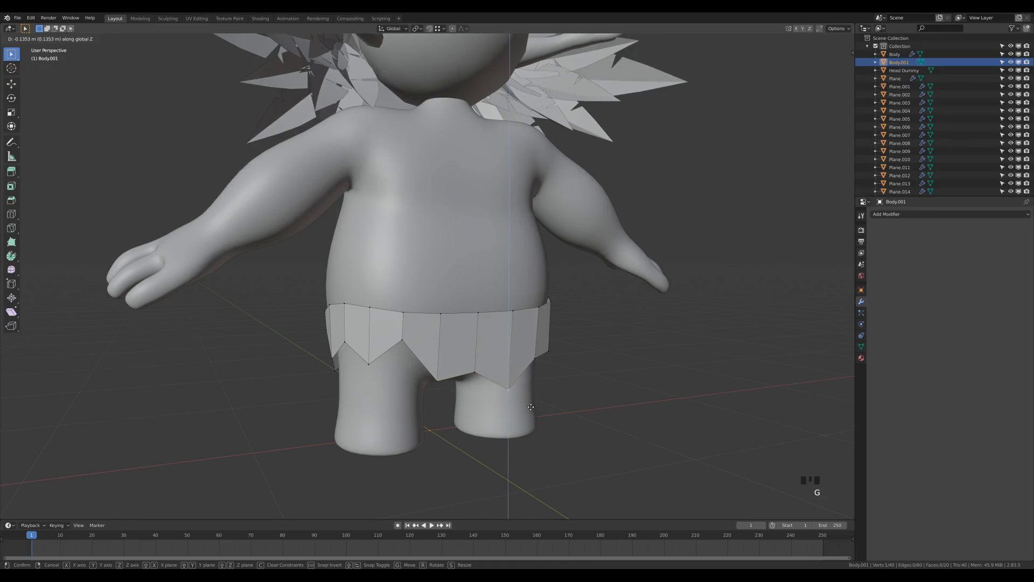
{"action": "left_click", "coordinate": [531, 403]}
{"action": "middle_click_drag", "start_coordinate": [529, 399], "coordinate": [575, 385]}
{"action": "key", "text": "ctrl+z"}
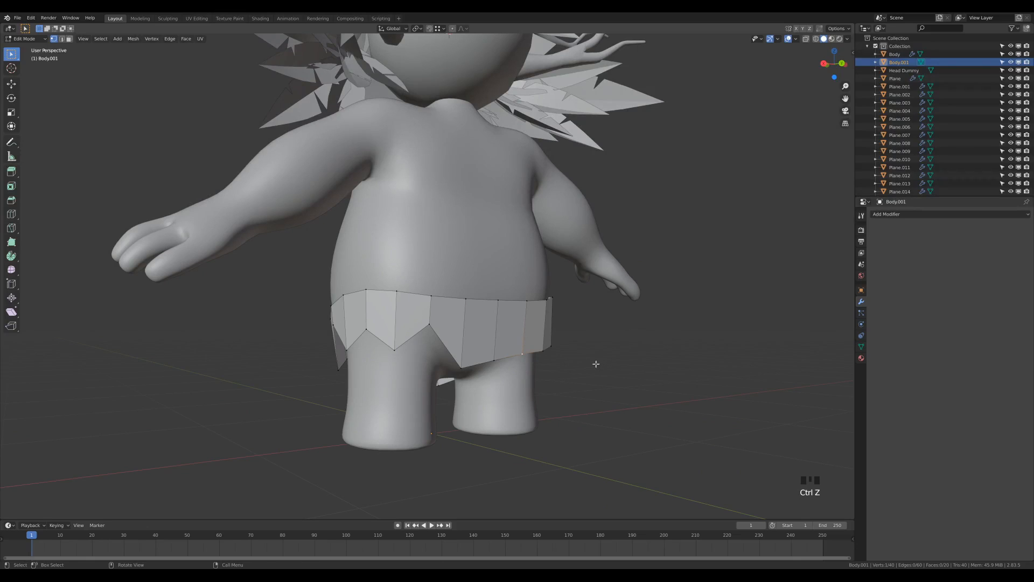
{"action": "key", "text": "g"}
{"action": "key", "text": "g"}
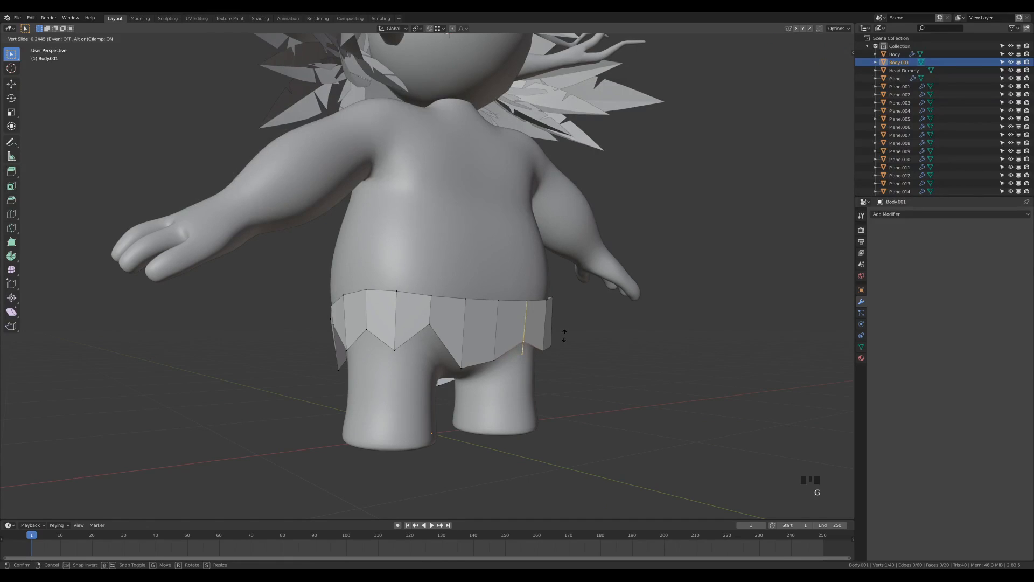
{"action": "key", "text": "c"}
{"action": "left_click", "coordinate": [557, 368]}
{"action": "middle_click_drag", "start_coordinate": [612, 362], "coordinate": [566, 363]}
Slide more hem vertices down and up, one to factor 0.726
{"action": "left_click", "coordinate": [488, 378]}
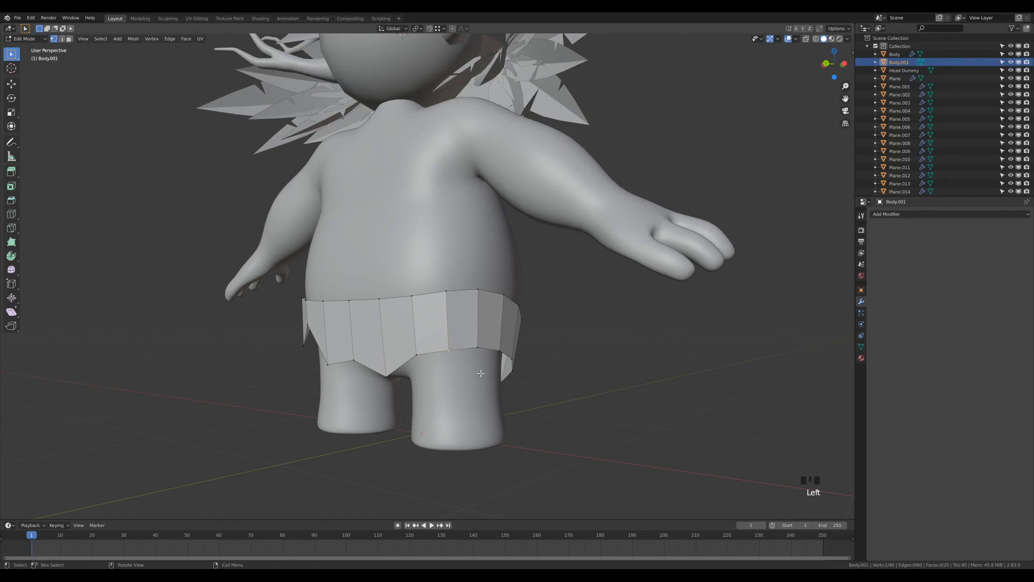
{"action": "key", "text": "g"}
{"action": "key", "text": "g"}
{"action": "left_click", "coordinate": [490, 370]}
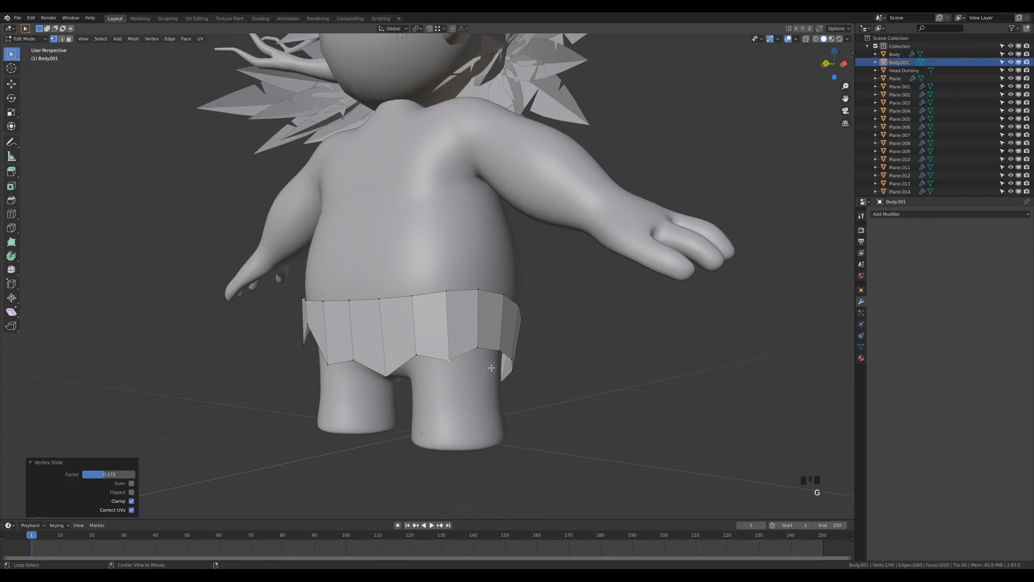
{"action": "left_click", "coordinate": [499, 350]}
{"action": "mouse_move", "coordinate": [499, 350]}
{"action": "middle_mouse_down"}
{"action": "mouse_move", "coordinate": [593, 377]}
{"action": "mouse_move", "coordinate": [485, 364]}
{"action": "middle_mouse_up"}
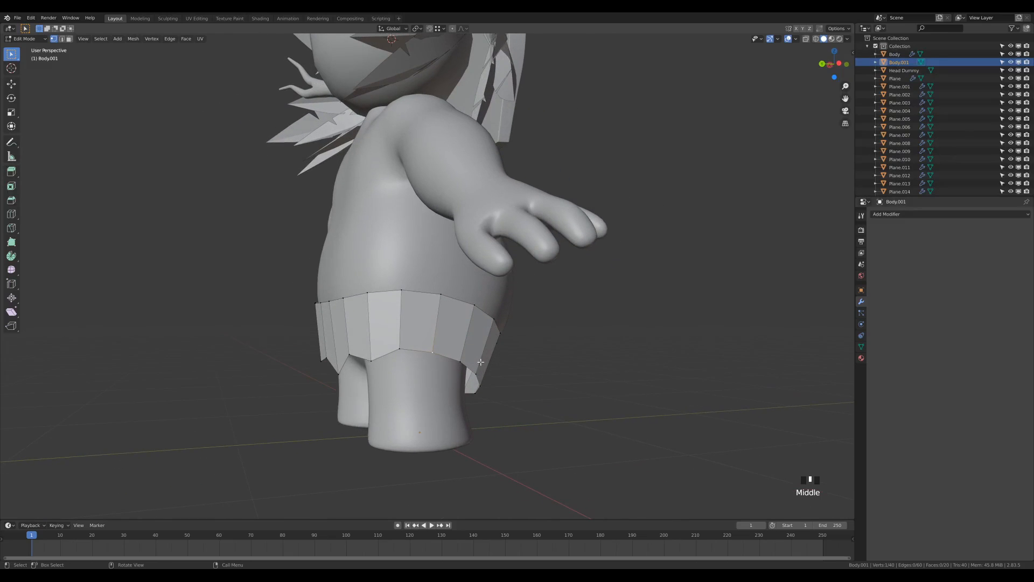
{"action": "key", "text": "g"}
{"action": "key", "text": "g"}
{"action": "left_click", "coordinate": [486, 339]}
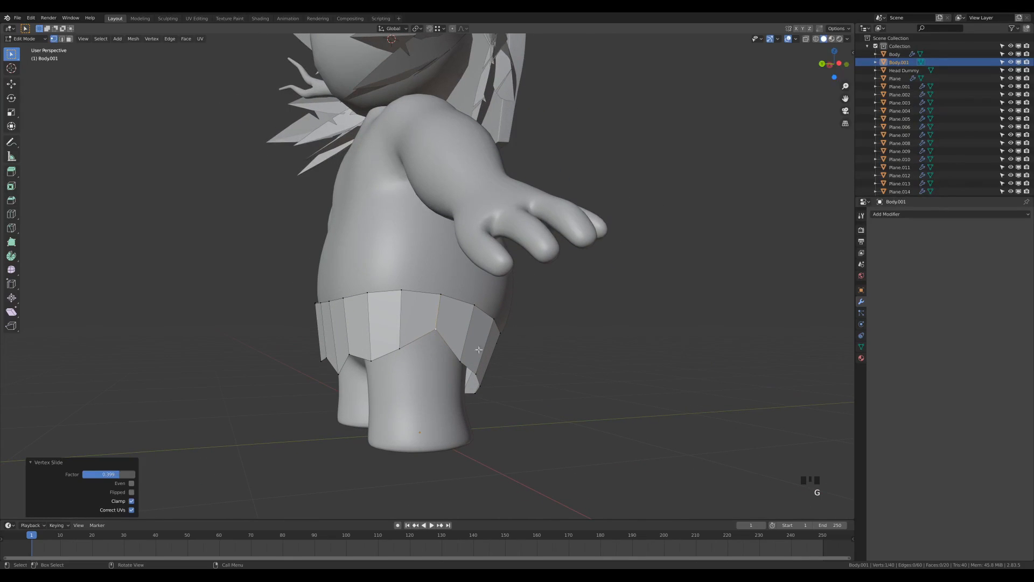
{"action": "middle_click_drag", "start_coordinate": [501, 356], "coordinate": [522, 369]}
{"action": "key", "text": "g"}
{"action": "key", "text": "g"}
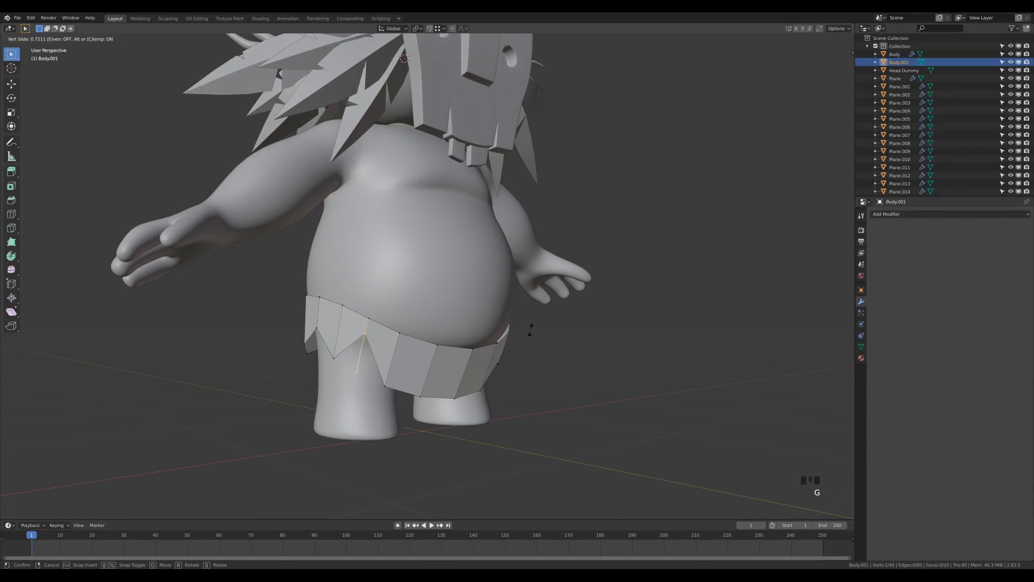
{"action": "left_click", "coordinate": [519, 353]}
{"action": "middle_click_drag", "start_coordinate": [519, 353], "coordinate": [445, 400]}
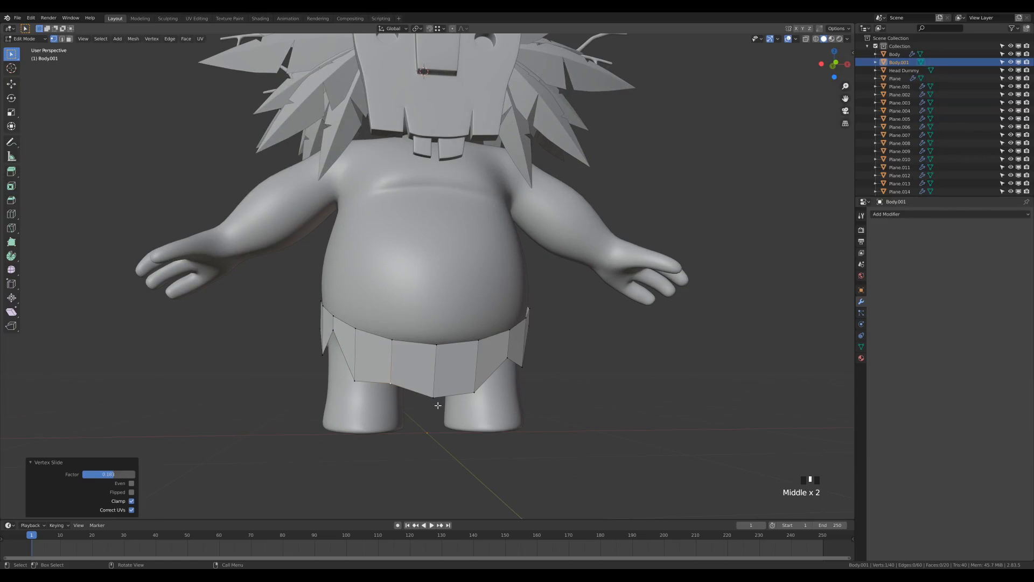
Slide a final skirt vertex to factor 0.174, then leave Edit Mode
{"action": "key", "text": "g"}
{"action": "left_click", "coordinate": [438, 403]}
{"action": "key", "text": "Escape"}
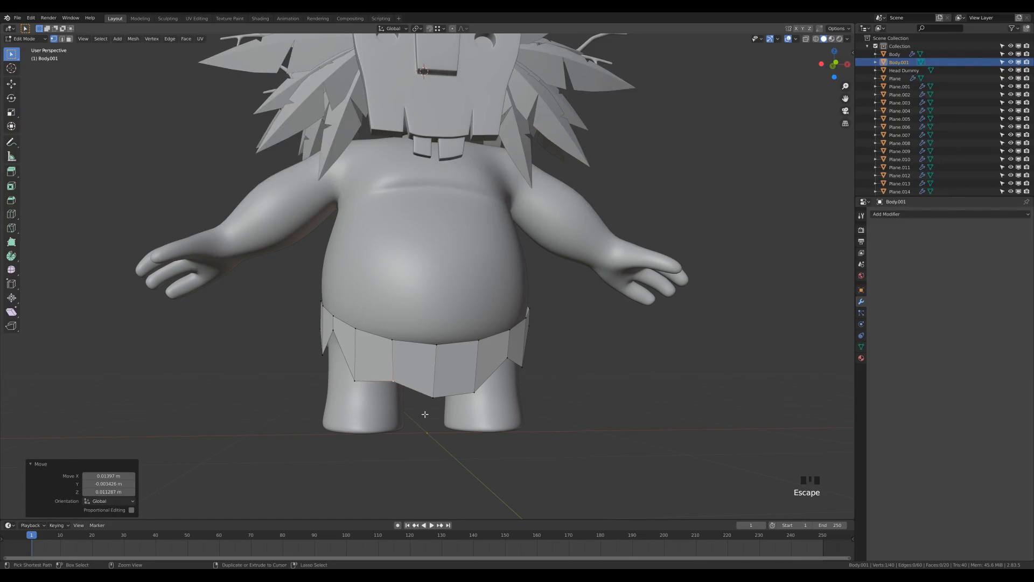
{"action": "middle_click_drag", "start_coordinate": [425, 414], "coordinate": [527, 403]}
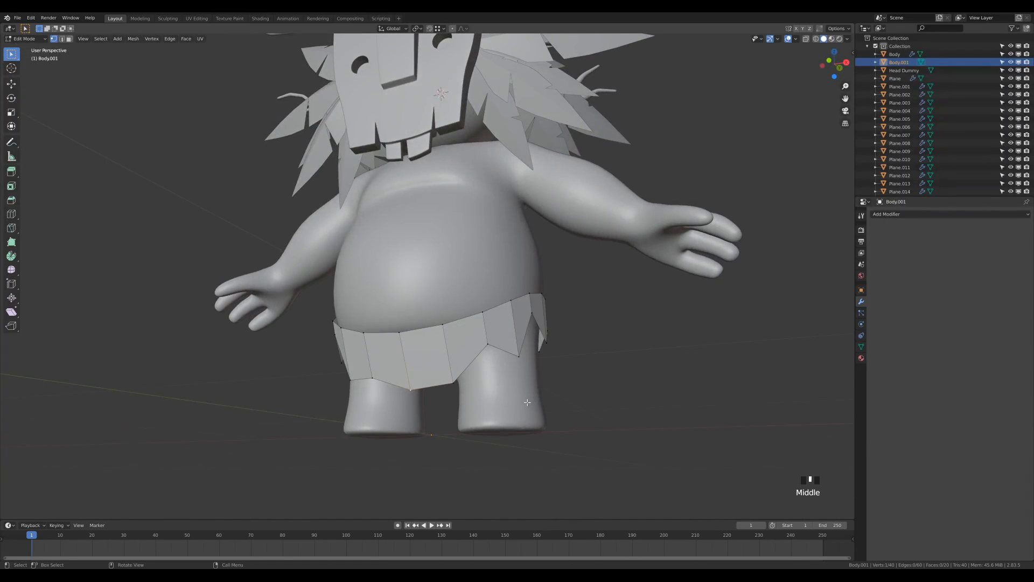
{"action": "key", "text": "g"}
{"action": "key", "text": "g"}
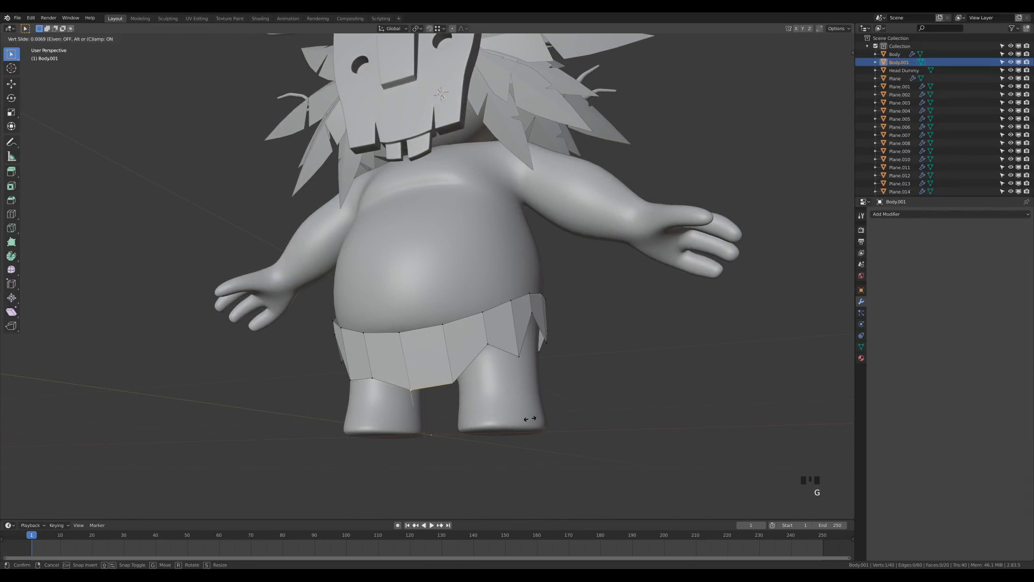
{"action": "key", "text": "c"}
{"action": "left_click", "coordinate": [535, 409]}
{"action": "middle_click_drag", "start_coordinate": [535, 408], "coordinate": [547, 350]}
{"action": "scroll", "coordinate": [512, 364], "scroll_direction": "down", "scroll_amount": 4}
{"action": "scroll", "coordinate": [508, 314], "scroll_direction": "down", "scroll_amount": 1}
{"action": "scroll", "coordinate": [506, 335], "scroll_direction": "up", "scroll_amount": 3}
{"action": "key", "text": "Tab"}
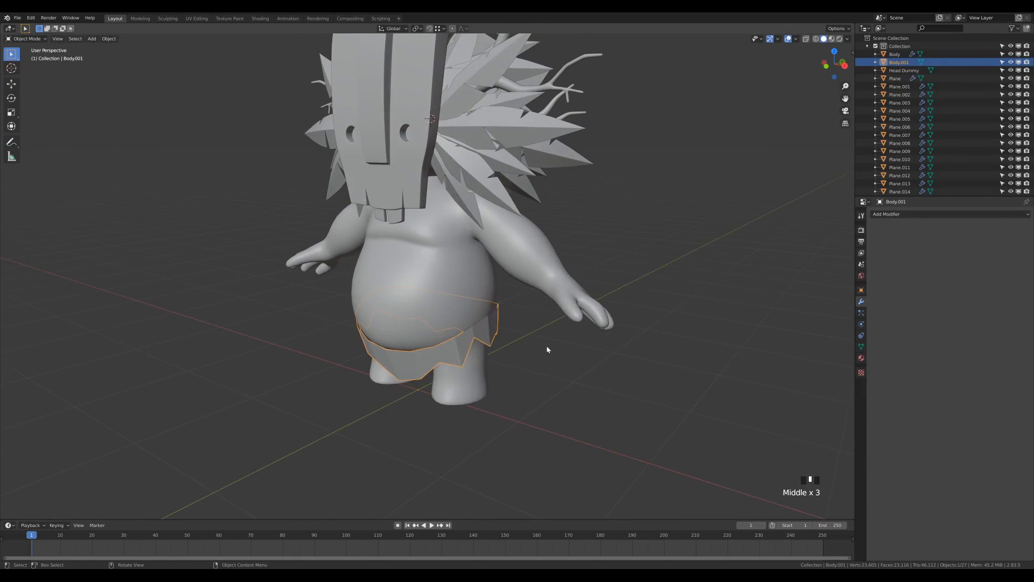
Add a level 1 Subdivision modifier with Ctrl+1 and shade the skirt smooth
{"action": "key", "text": "ctrl+1"}
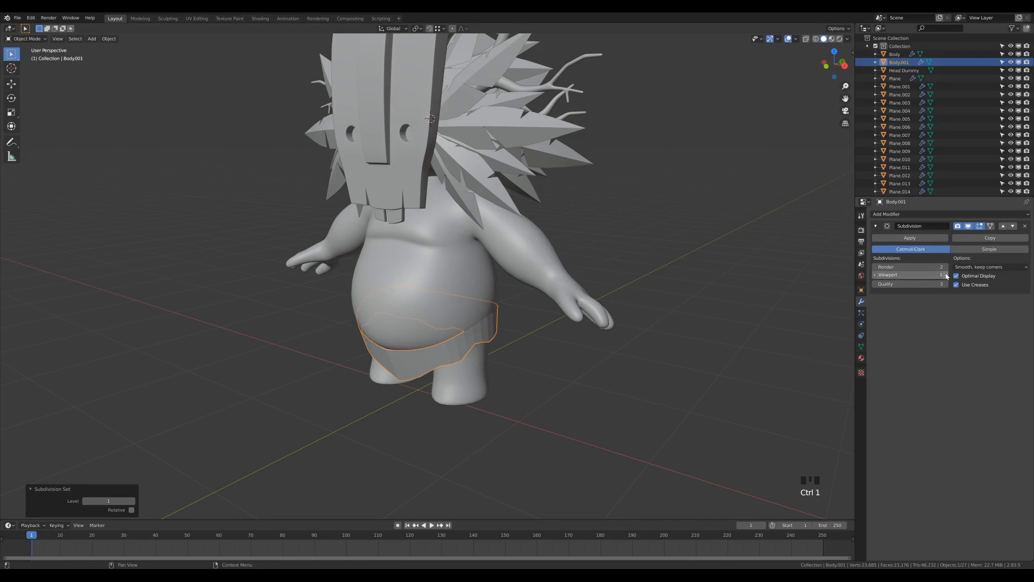
{"action": "middle_click_drag", "start_coordinate": [549, 340], "coordinate": [473, 353]}
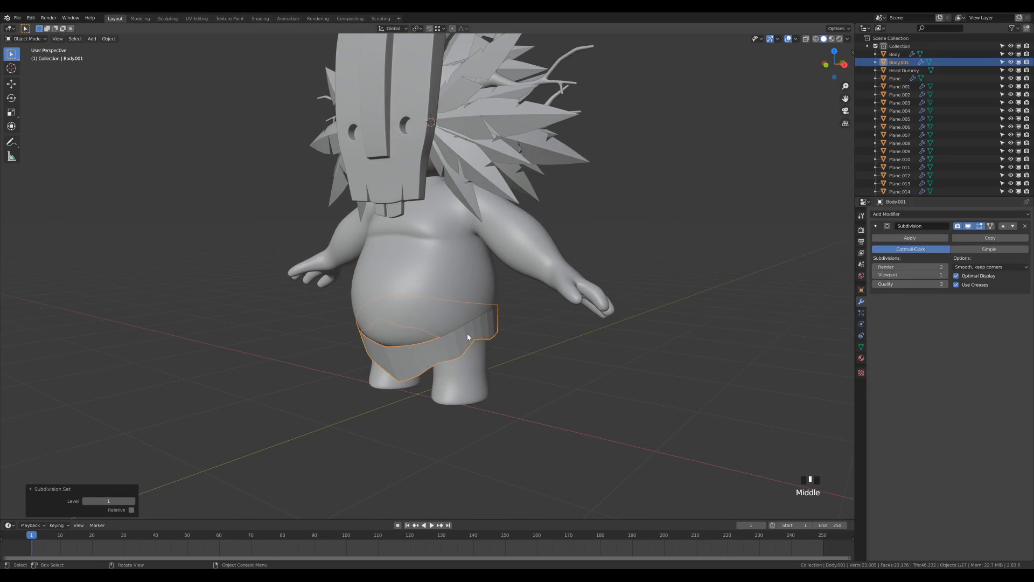
{"action": "right_click", "coordinate": [486, 328]}
{"action": "left_click", "coordinate": [486, 327]}
{"action": "middle_click_drag", "start_coordinate": [516, 377], "coordinate": [541, 367]}
{"action": "scroll", "coordinate": [451, 377], "scroll_direction": "up", "scroll_amount": 3}
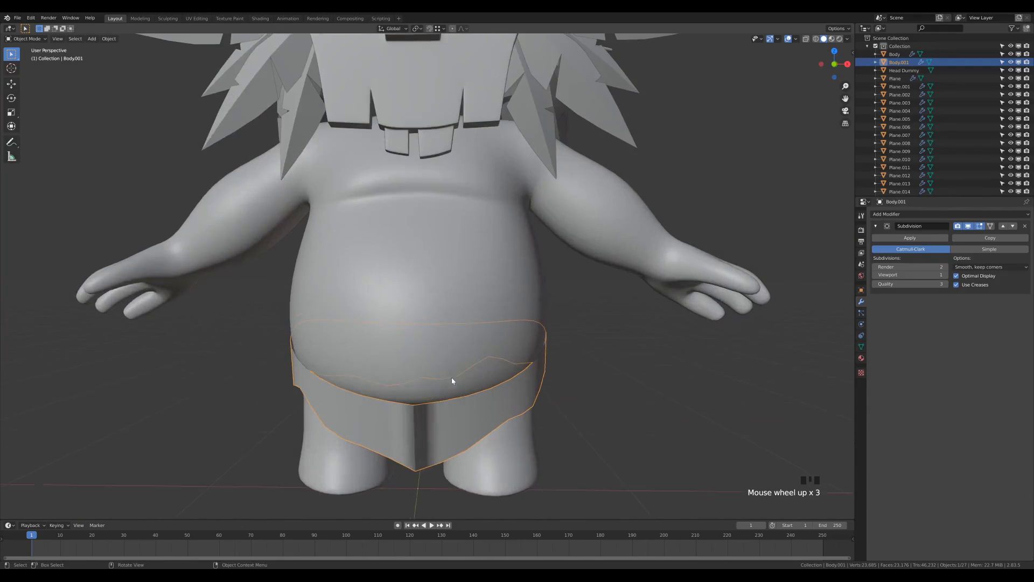
{"action": "middle_click_drag", "start_coordinate": [508, 435], "coordinate": [492, 399]}
{"action": "key", "text": "Tab"}
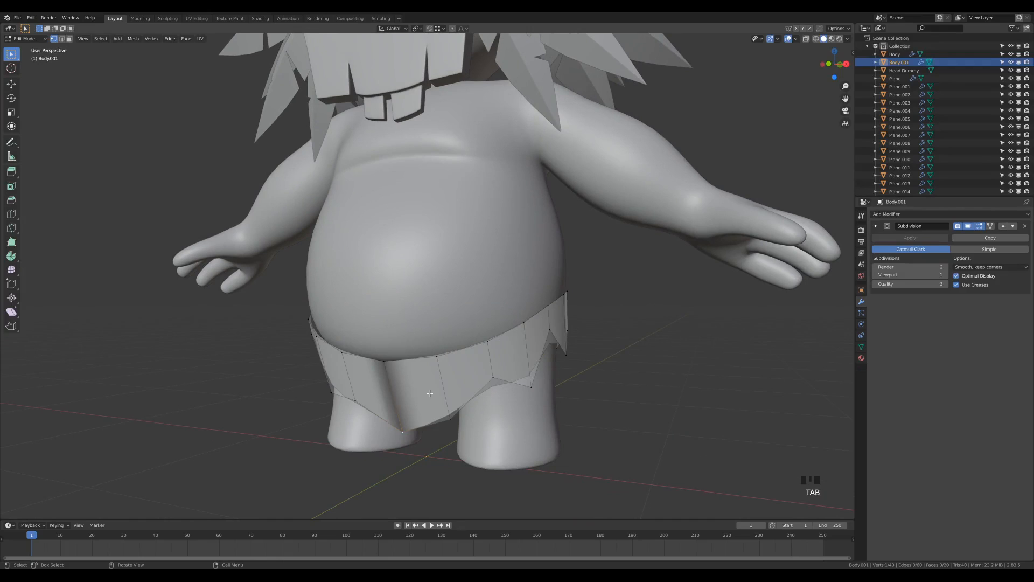
{"action": "key", "text": "Tab"}
{"action": "scroll", "coordinate": [425, 421], "scroll_direction": "down", "scroll_amount": 3}
{"action": "scroll", "coordinate": [474, 427], "scroll_direction": "up", "scroll_amount": 3}
{"action": "scroll", "coordinate": [494, 413], "scroll_direction": "down", "scroll_amount": 1}
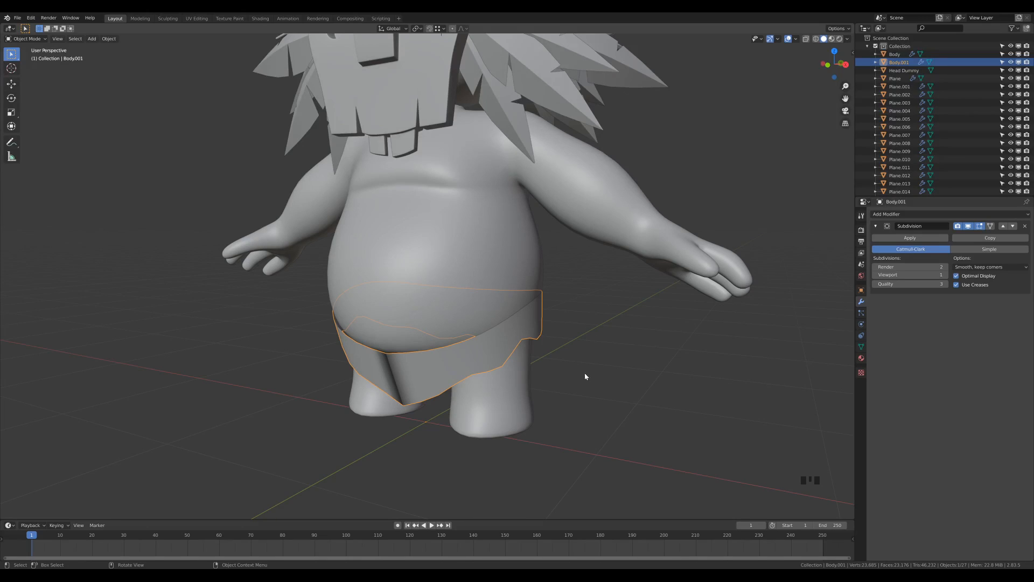
Recalculate all of Body.001's normals outward and Merge by Distance (0 vertices removed)
{"action": "key", "text": "Tab"}
{"action": "key", "text": "a"}
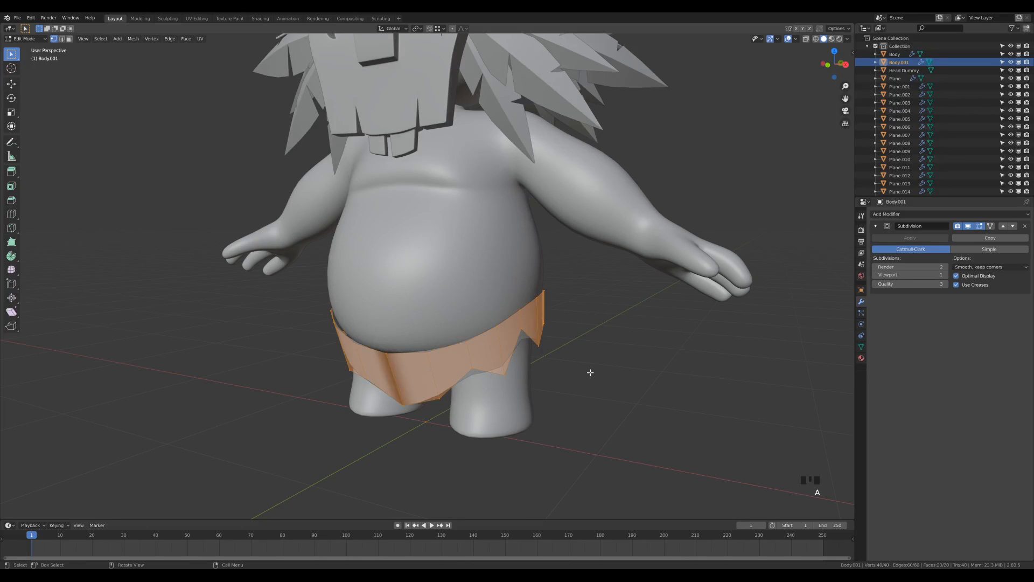
{"action": "key", "text": "shift+n"}
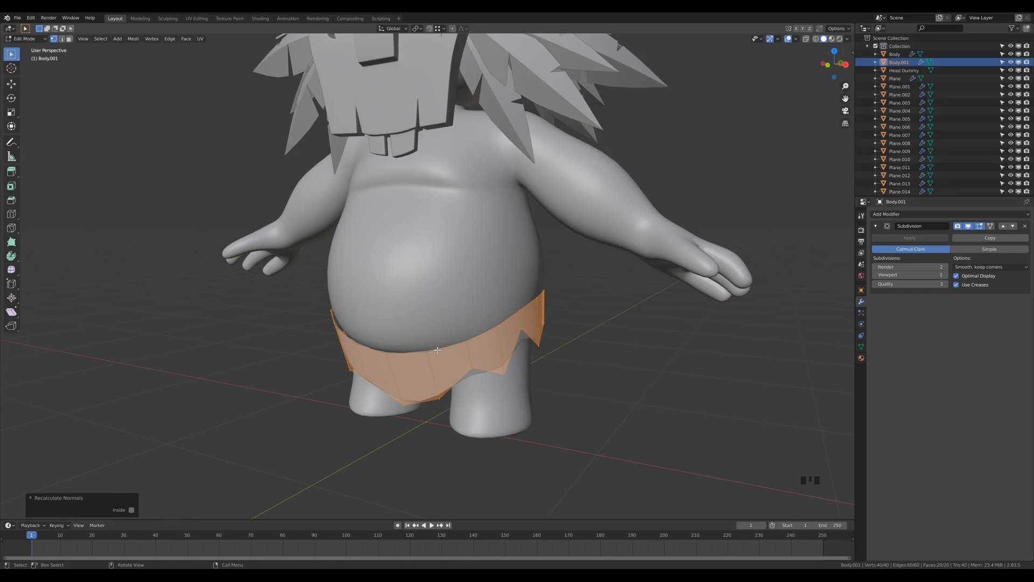
{"action": "key", "text": "m"}
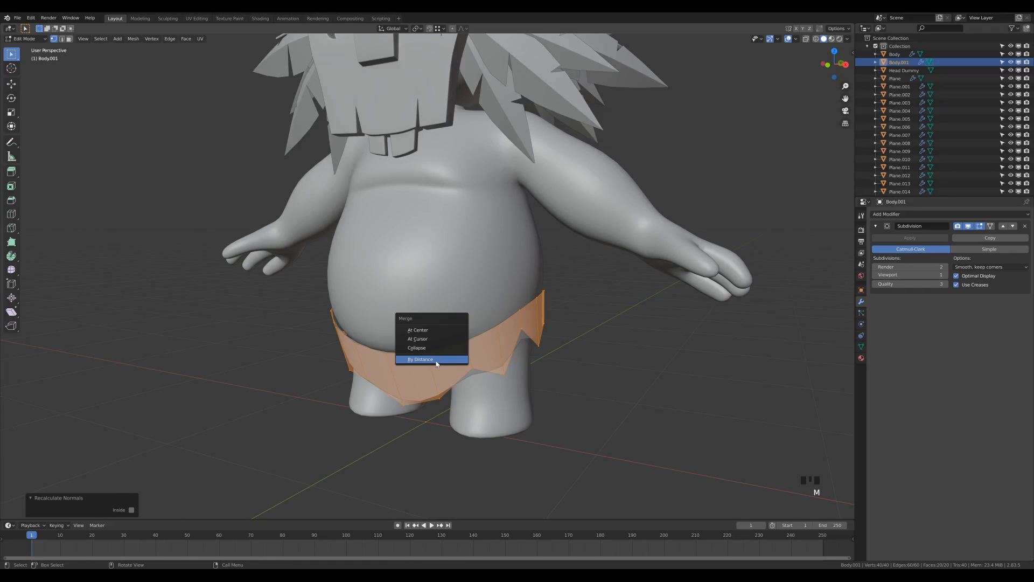
{"action": "left_click", "coordinate": [439, 357]}
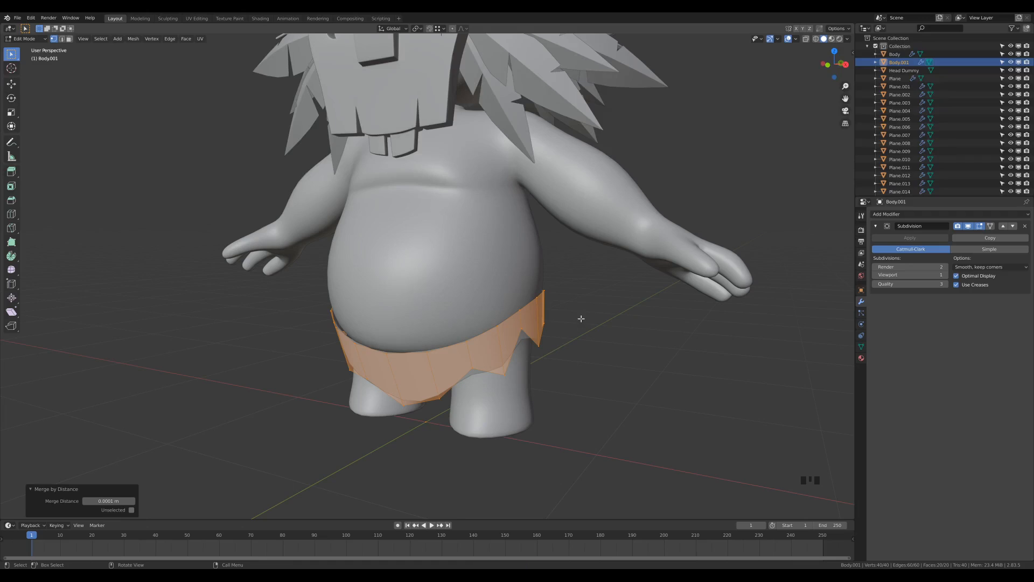
{"action": "key", "text": "Tab"}
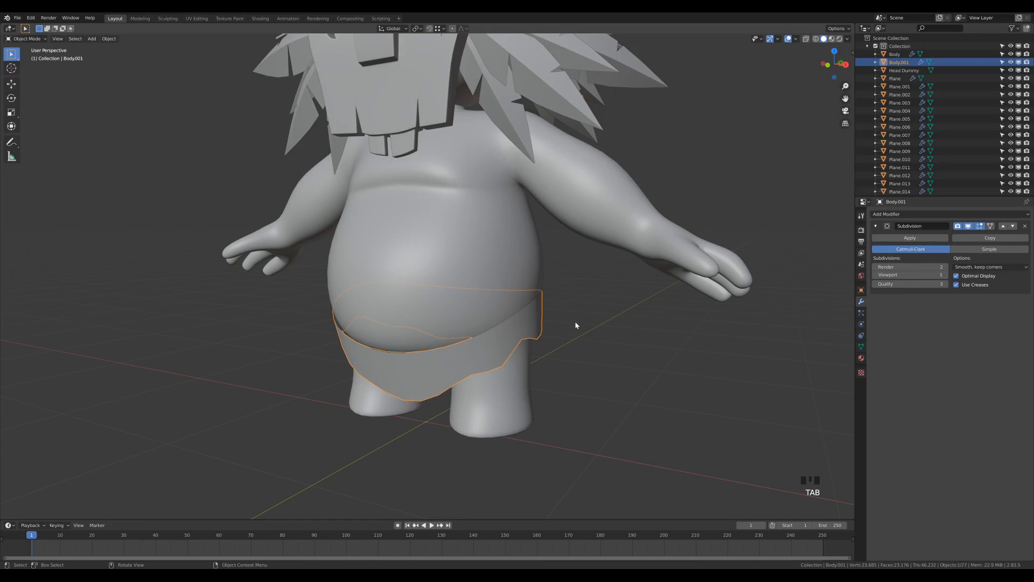
Add a Solidify modifier to the skirt to give it thickness
{"action": "left_click", "coordinate": [890, 215]}
{"action": "left_click", "coordinate": [859, 340]}
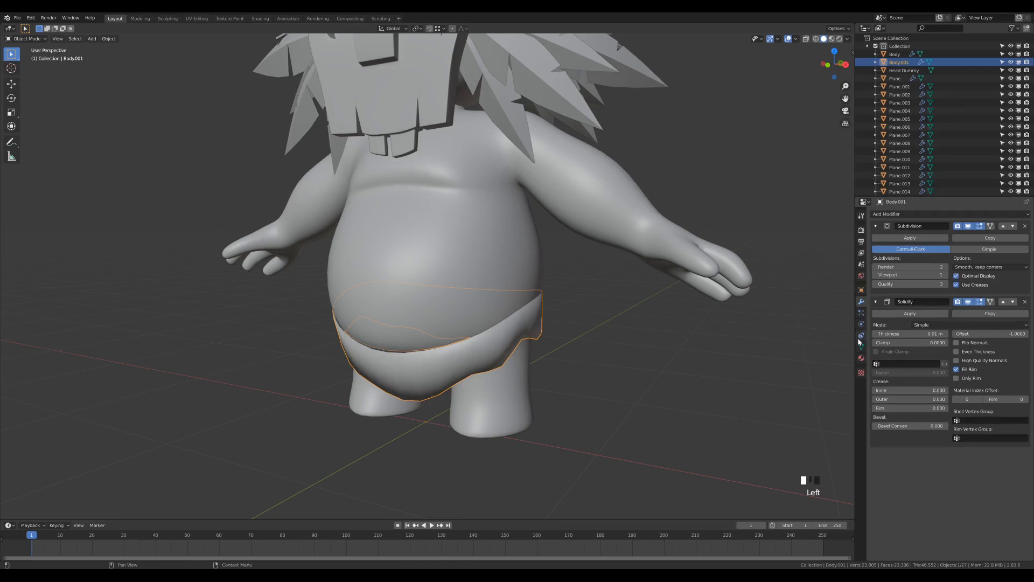
{"action": "middle_click_drag", "start_coordinate": [462, 346], "coordinate": [579, 342]}
{"action": "scroll", "coordinate": [575, 355], "scroll_direction": "up", "scroll_amount": 4}
{"action": "middle_click_drag", "start_coordinate": [694, 306], "coordinate": [678, 314]}
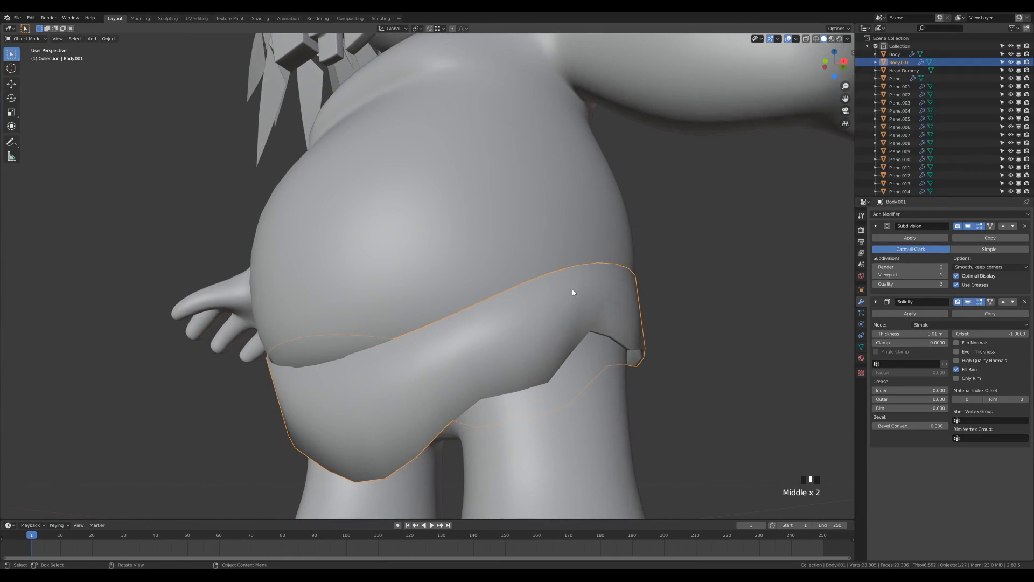
{"action": "scroll", "coordinate": [626, 295], "scroll_direction": "down", "scroll_amount": 2}
{"action": "middle_click_drag", "start_coordinate": [619, 296], "coordinate": [595, 294]}
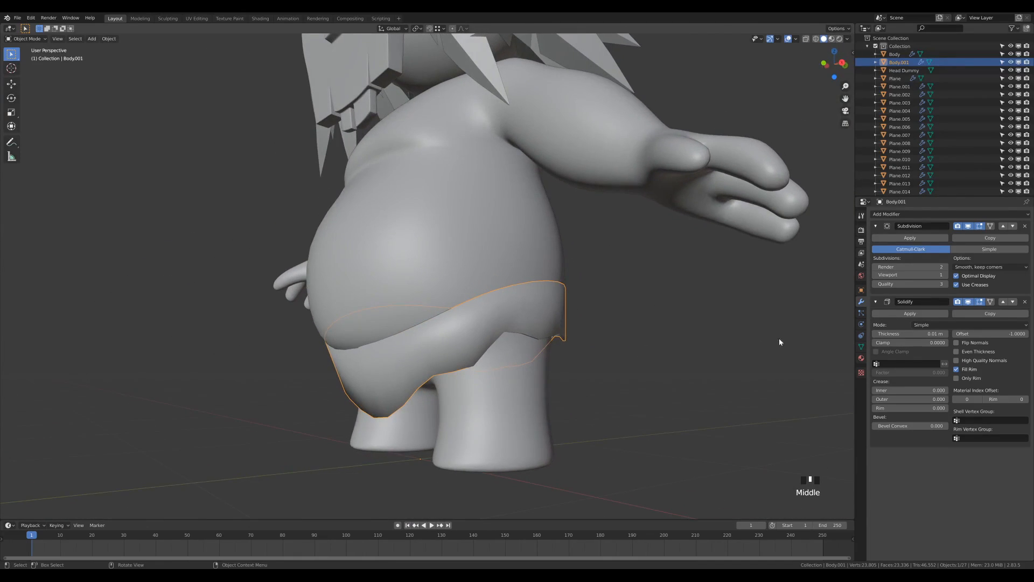
Turn on Auto Smooth at 30° in the skirt's mesh normals settings
{"action": "left_click", "coordinate": [861, 347]}
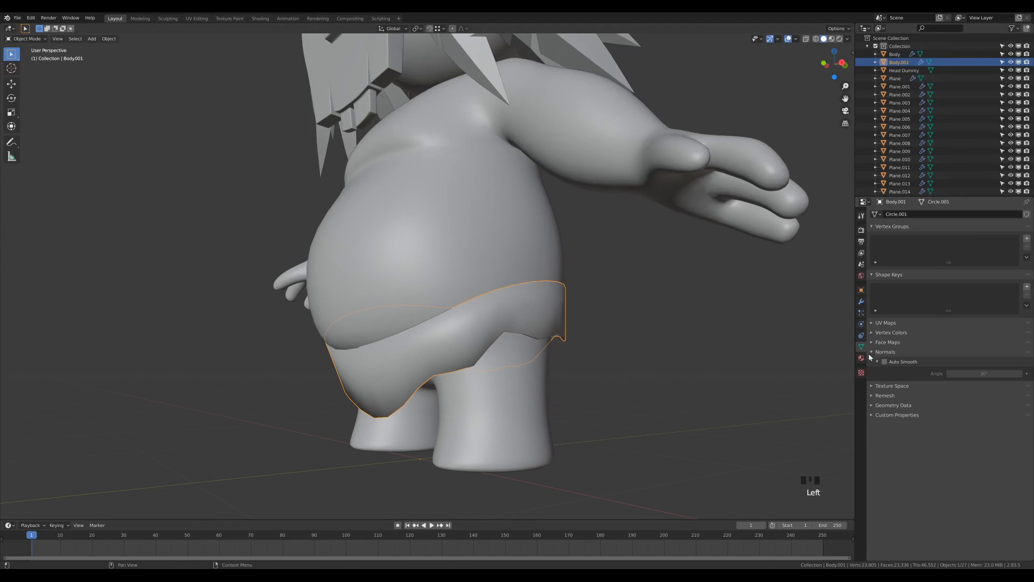
{"action": "left_click", "coordinate": [884, 362]}
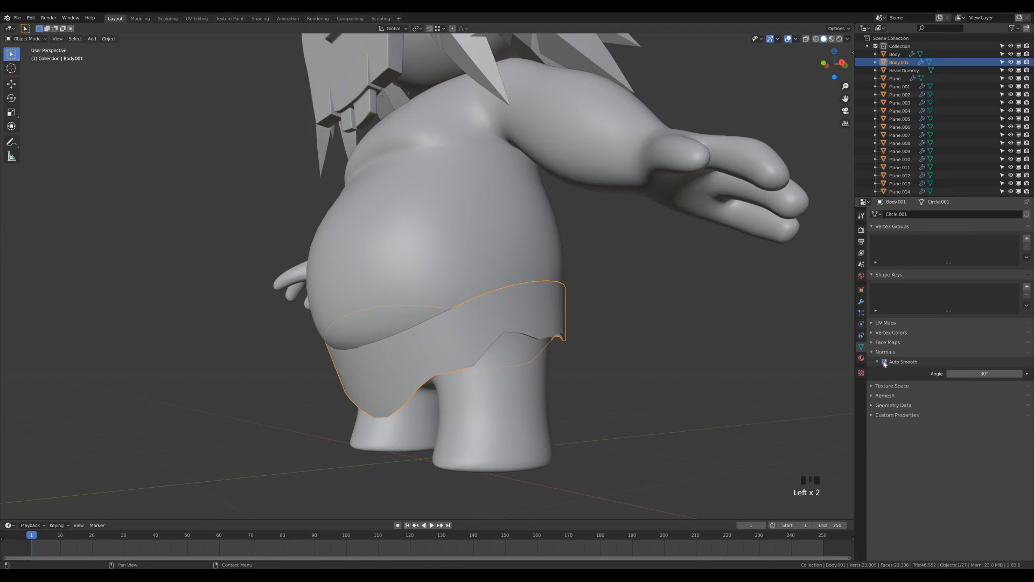
{"action": "middle_click_drag", "start_coordinate": [474, 318], "coordinate": [572, 342]}
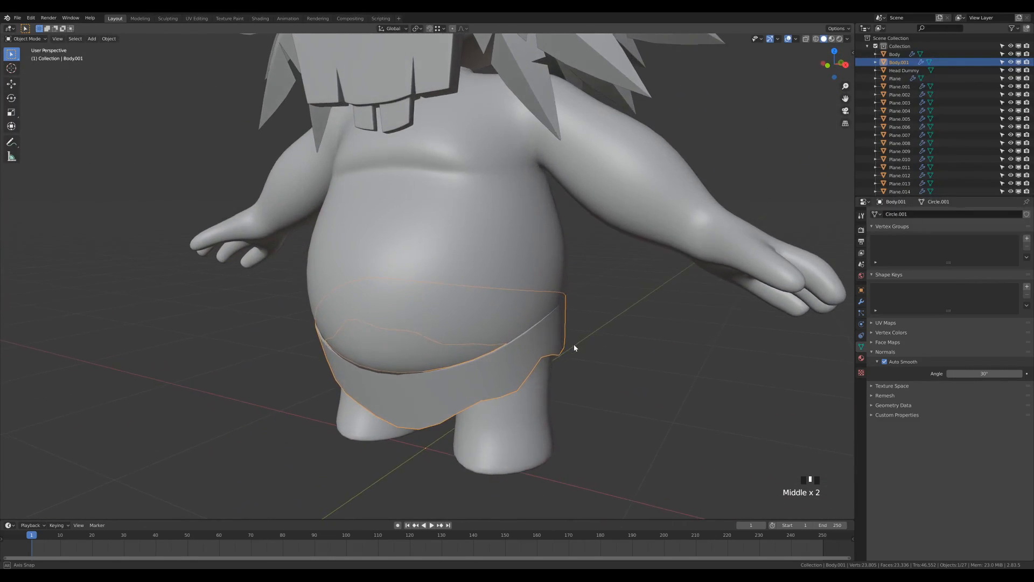
{"action": "scroll", "coordinate": [570, 342], "scroll_direction": "down", "scroll_amount": 2}
{"action": "scroll", "coordinate": [449, 339], "scroll_direction": "up", "scroll_amount": 1}
{"action": "middle_click_drag", "start_coordinate": [471, 339], "coordinate": [501, 348]}
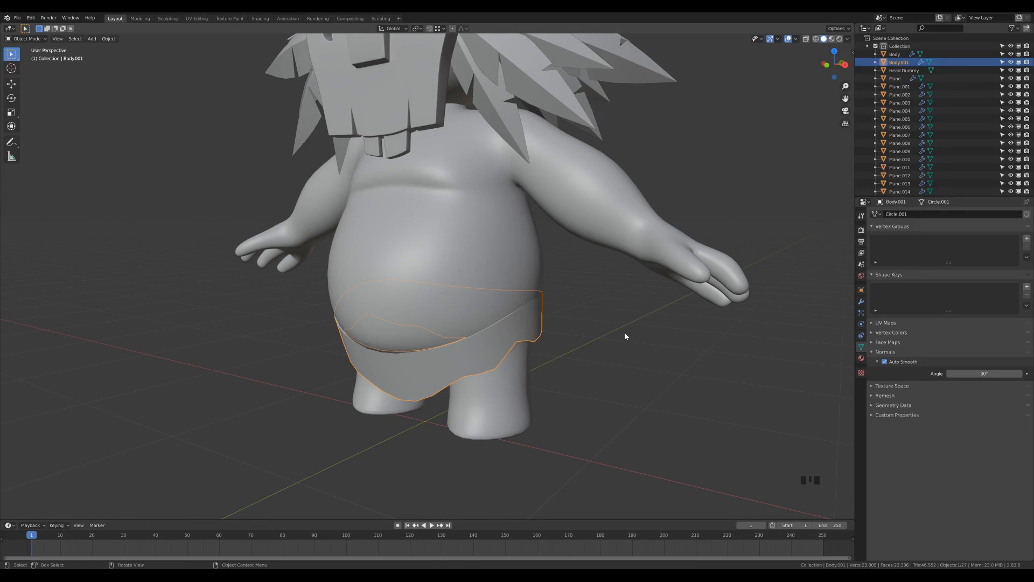
Duplicate the skirt's top edge loop in place and separate it into a new object, Body.002
{"action": "key", "text": "Tab"}
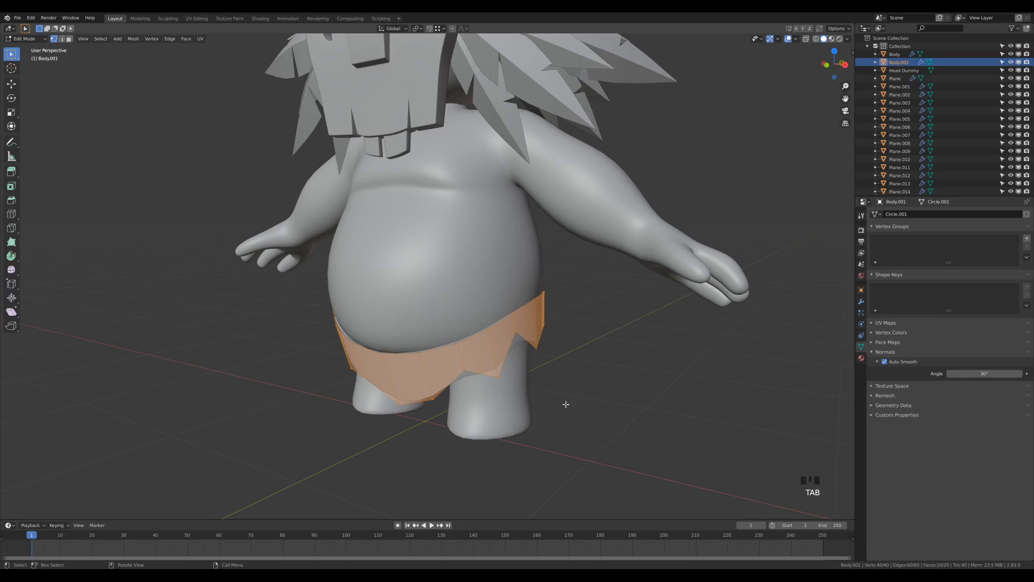
{"action": "key", "text": "2"}
{"action": "left_click", "coordinate": [473, 339], "text": "alt"}
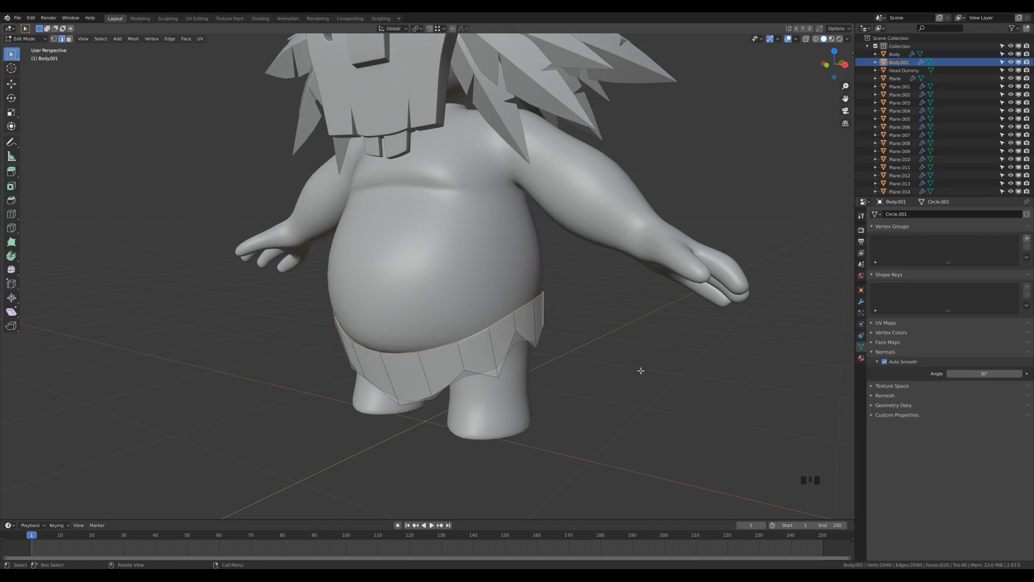
{"action": "key", "text": "shift+d"}
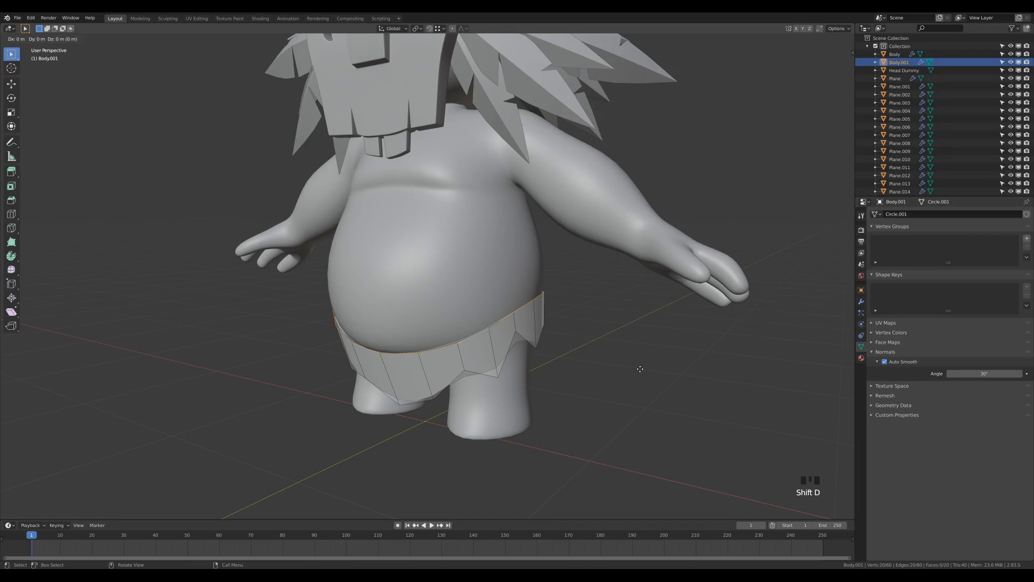
{"action": "right_click", "coordinate": [640, 369]}
{"action": "key", "text": "p"}
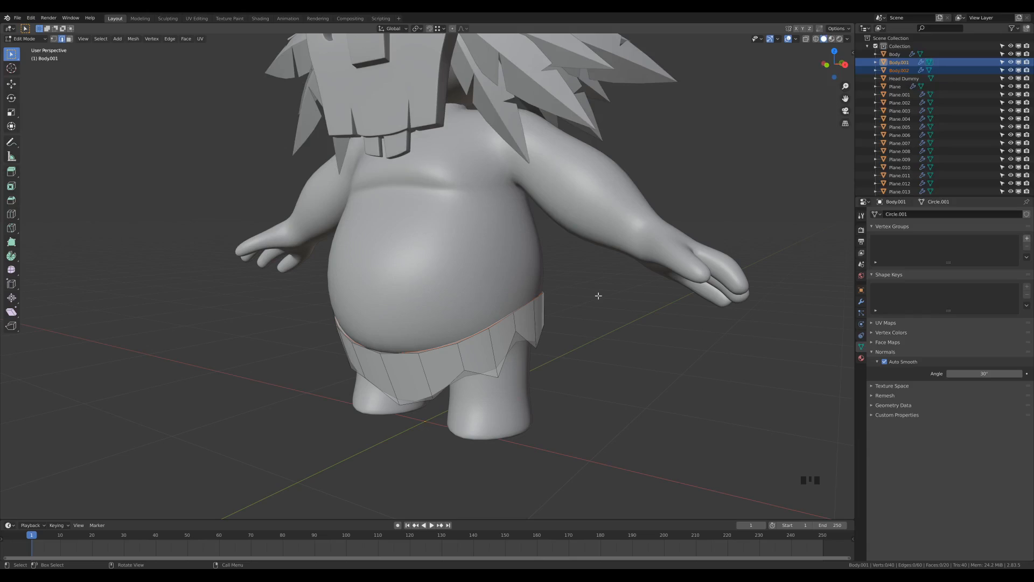
{"action": "key", "text": "Tab"}
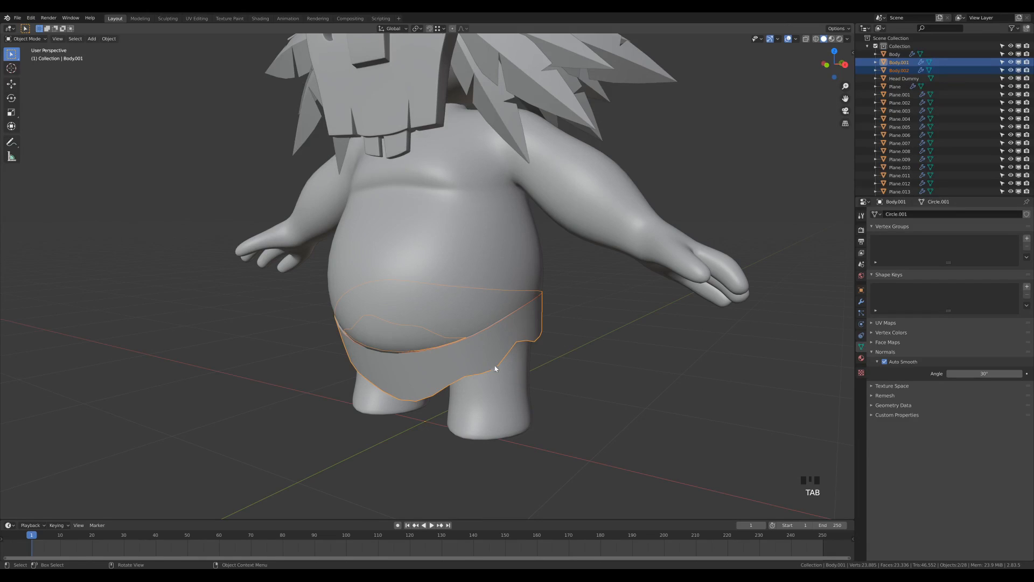
{"action": "left_click", "coordinate": [488, 331]}
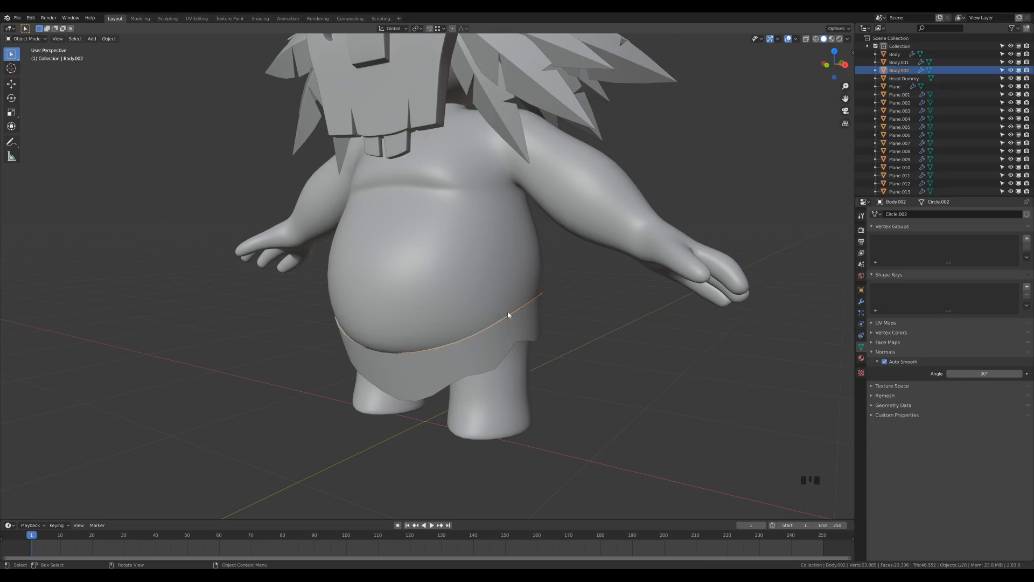
Delete the Solidify modifier from Body.002 and orbit to check the waist ring
{"action": "left_click", "coordinate": [860, 302]}
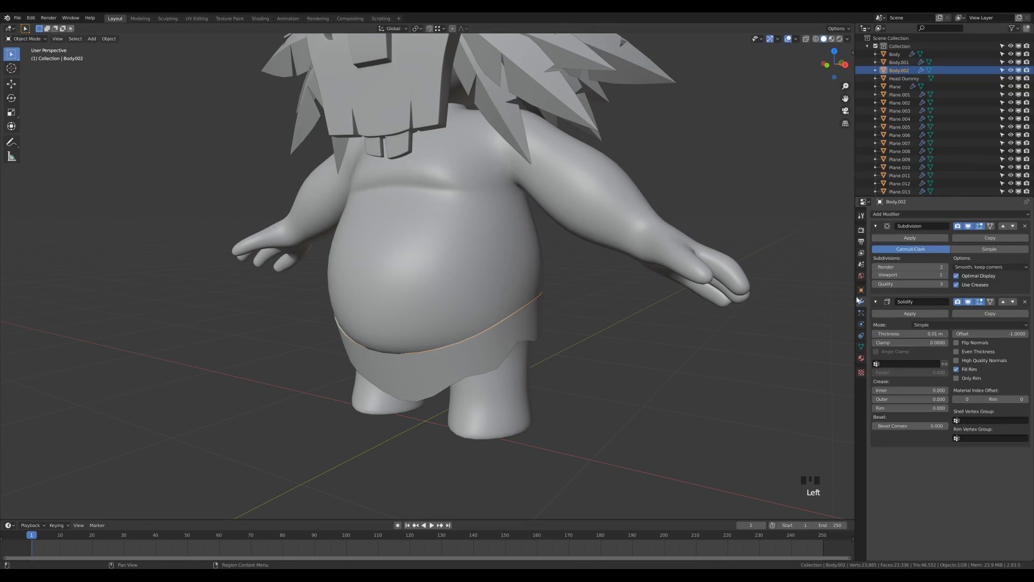
{"action": "left_click", "coordinate": [1025, 303]}
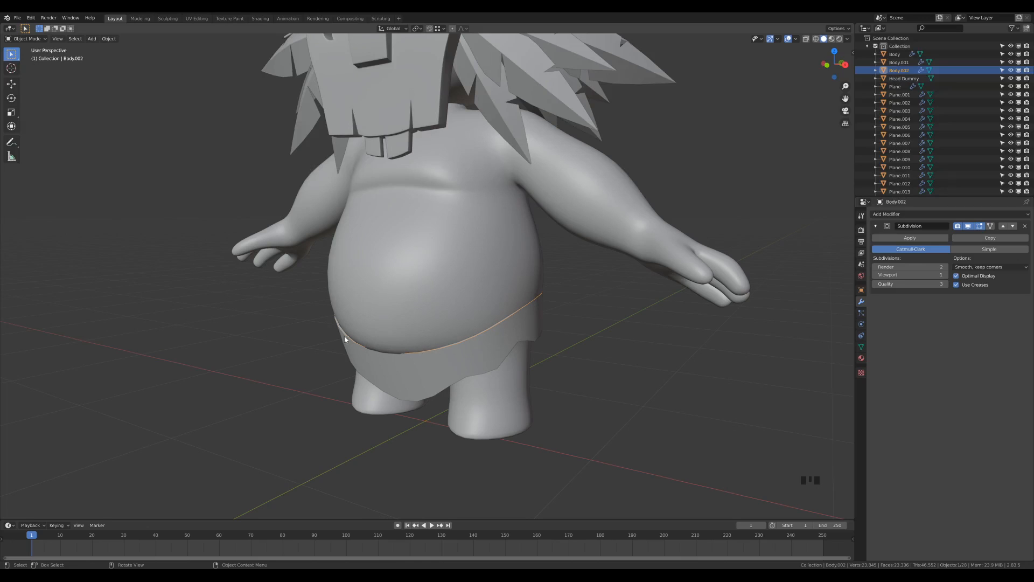
{"action": "middle_click_drag", "start_coordinate": [553, 324], "coordinate": [608, 321]}
{"action": "scroll", "coordinate": [584, 336], "scroll_direction": "up", "scroll_amount": 3}
{"action": "scroll", "coordinate": [584, 337], "scroll_direction": "up", "scroll_amount": 3}
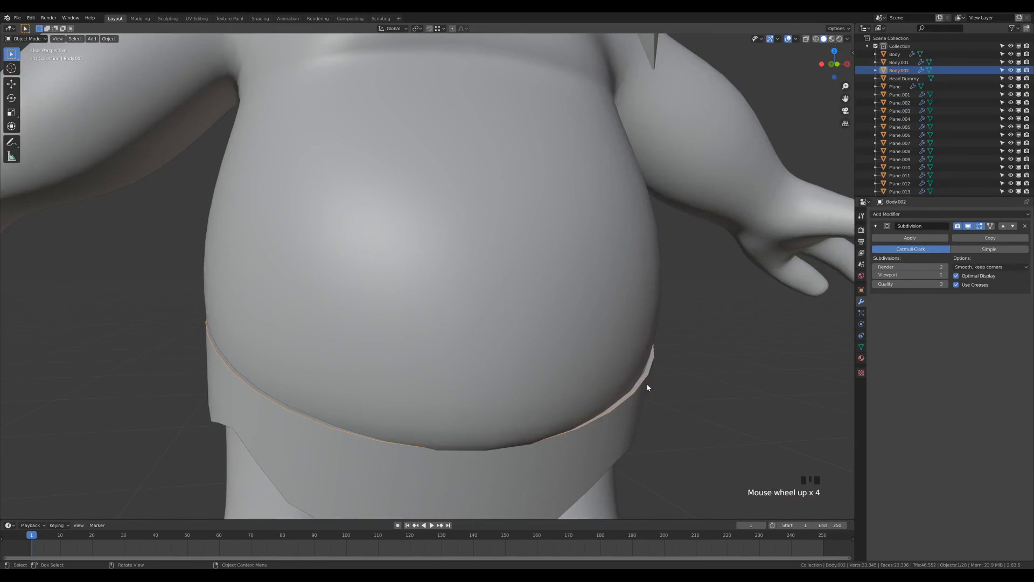
{"action": "middle_click_drag", "start_coordinate": [676, 378], "coordinate": [550, 324]}
{"action": "scroll", "coordinate": [625, 366], "scroll_direction": "down", "scroll_amount": 3}
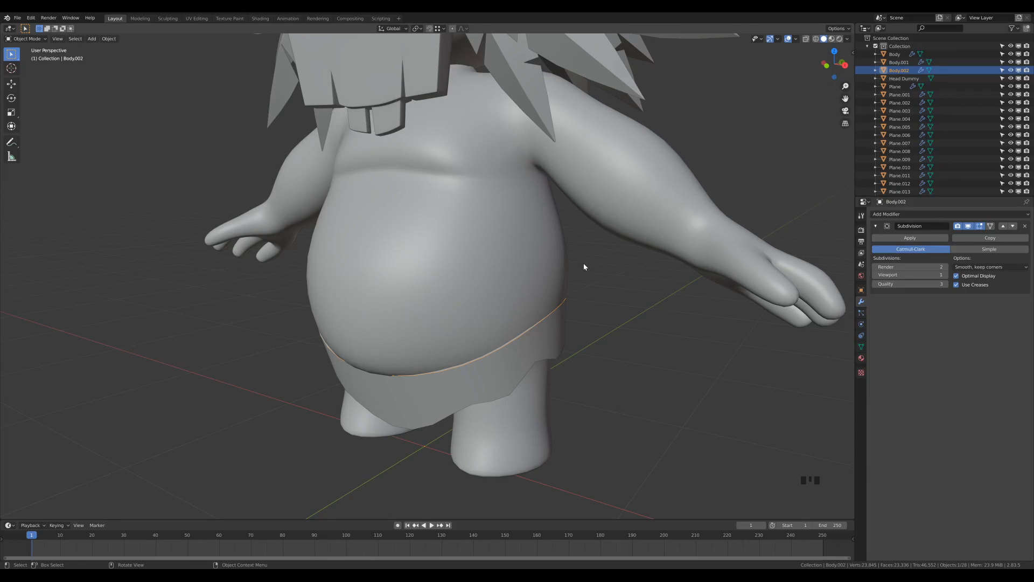
{"action": "key", "text": "q"}
Convert Body.002 from a mesh into a 3D curve and show its curve shape settings
{"action": "left_click", "coordinate": [109, 38]}
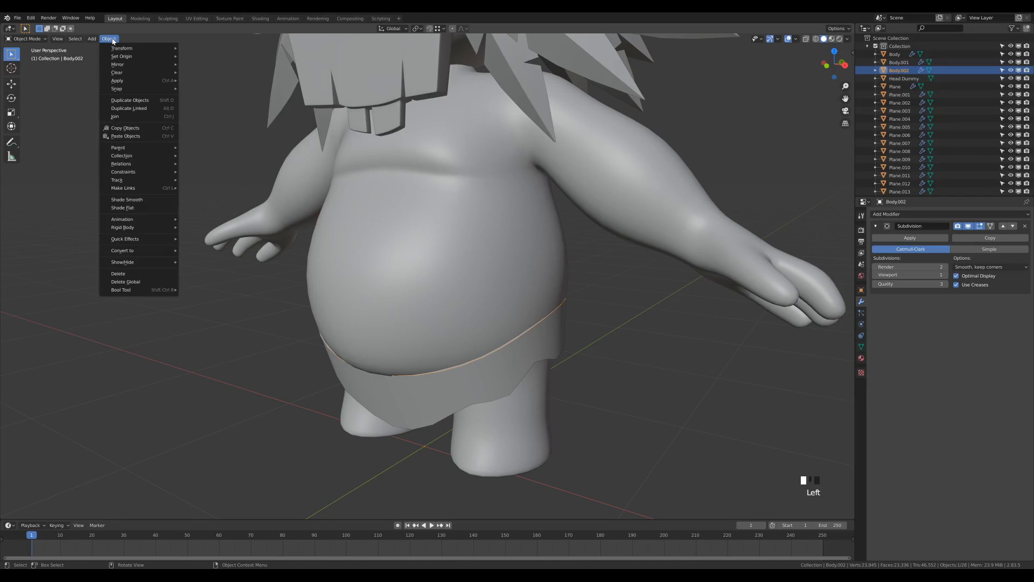
{"action": "mouse_move", "coordinate": [144, 251]}
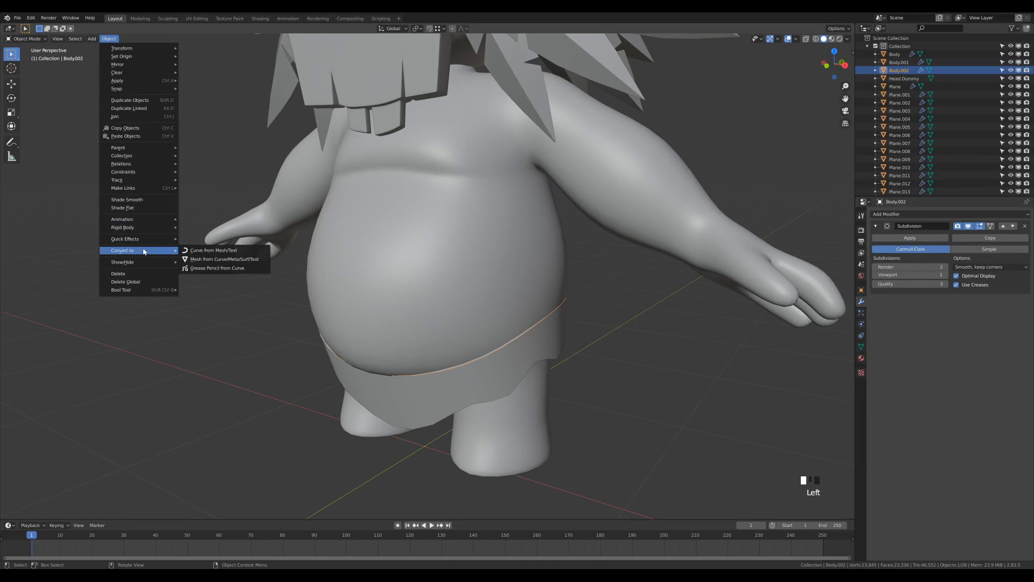
{"action": "right_click", "coordinate": [222, 251]}
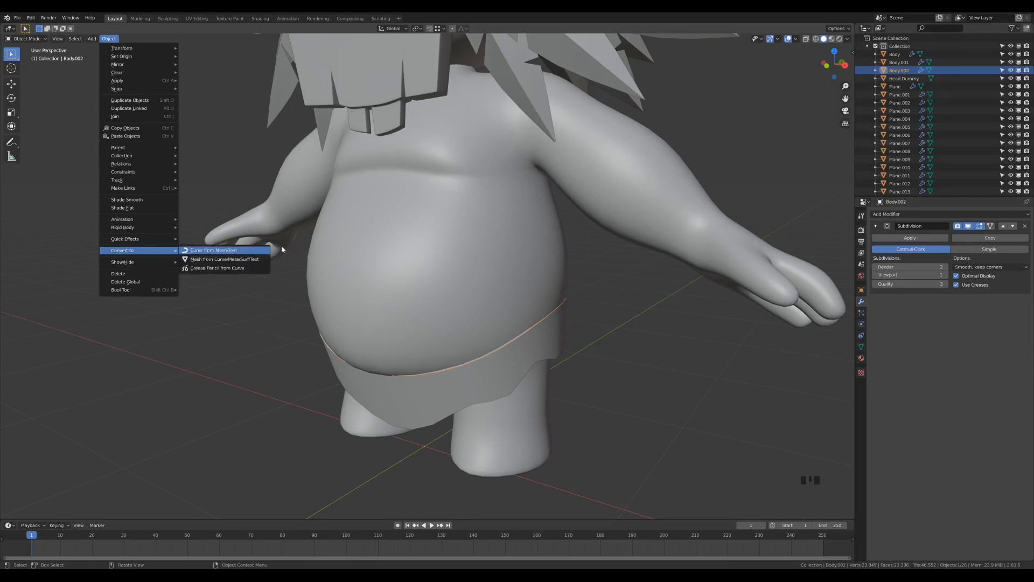
{"action": "left_click", "coordinate": [240, 251]}
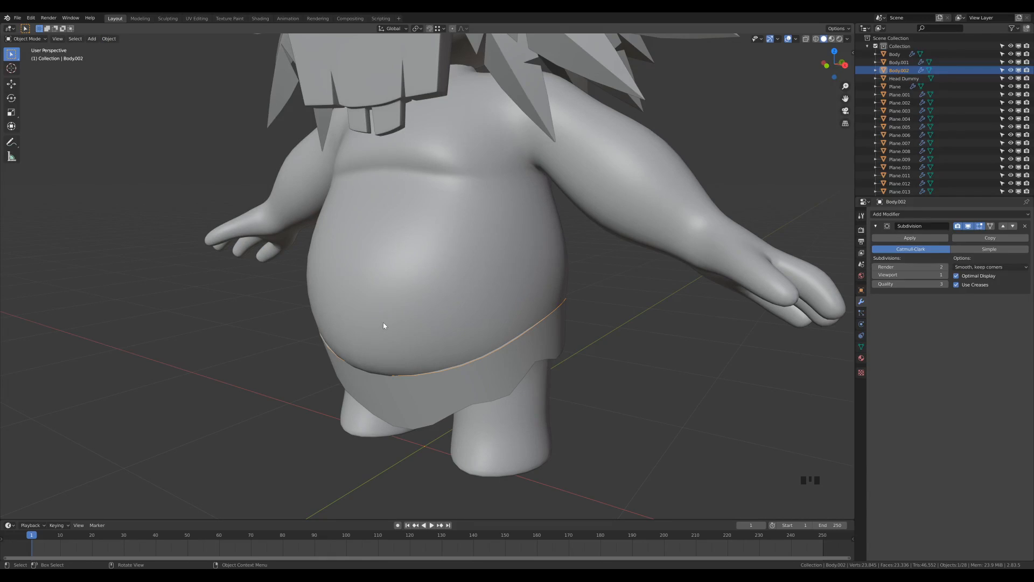
{"action": "key", "text": "q"}
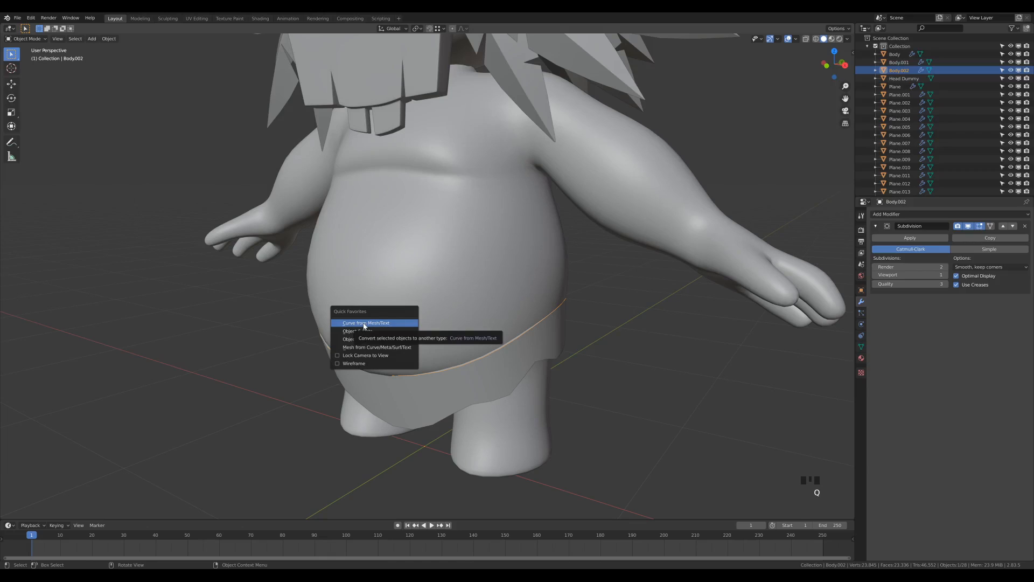
{"action": "left_click", "coordinate": [364, 323]}
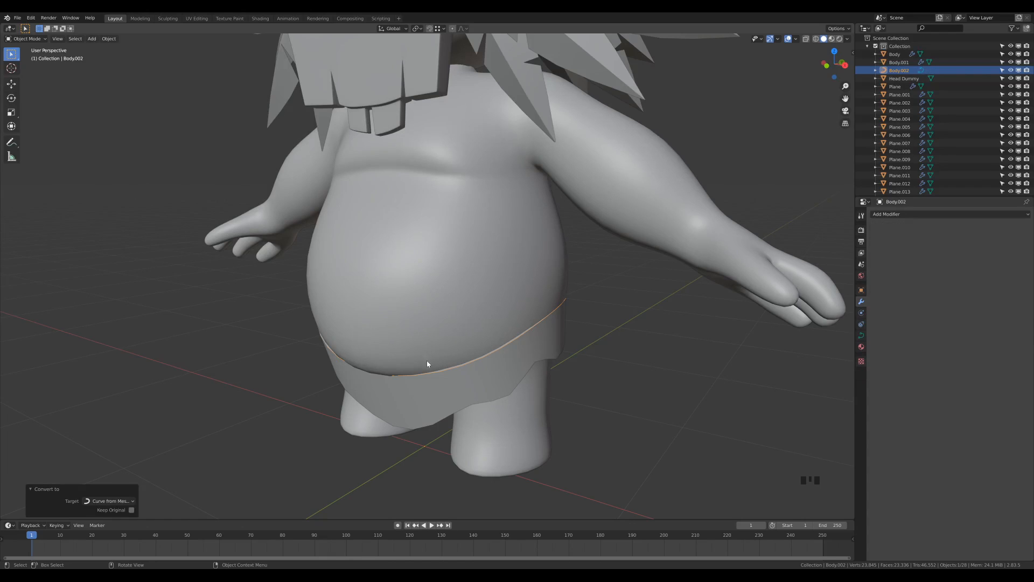
{"action": "key", "text": "Tab"}
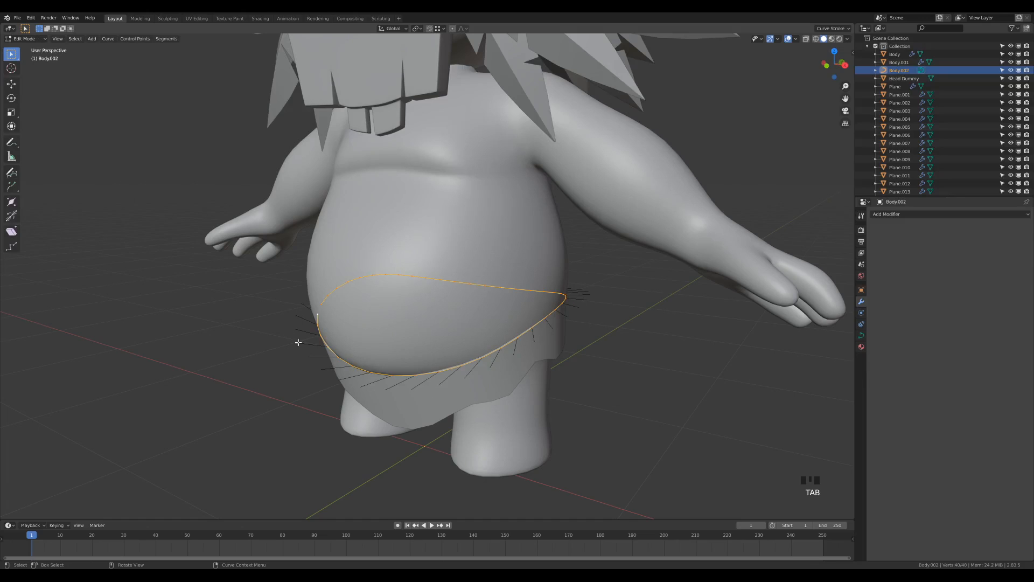
{"action": "key", "text": "Tab"}
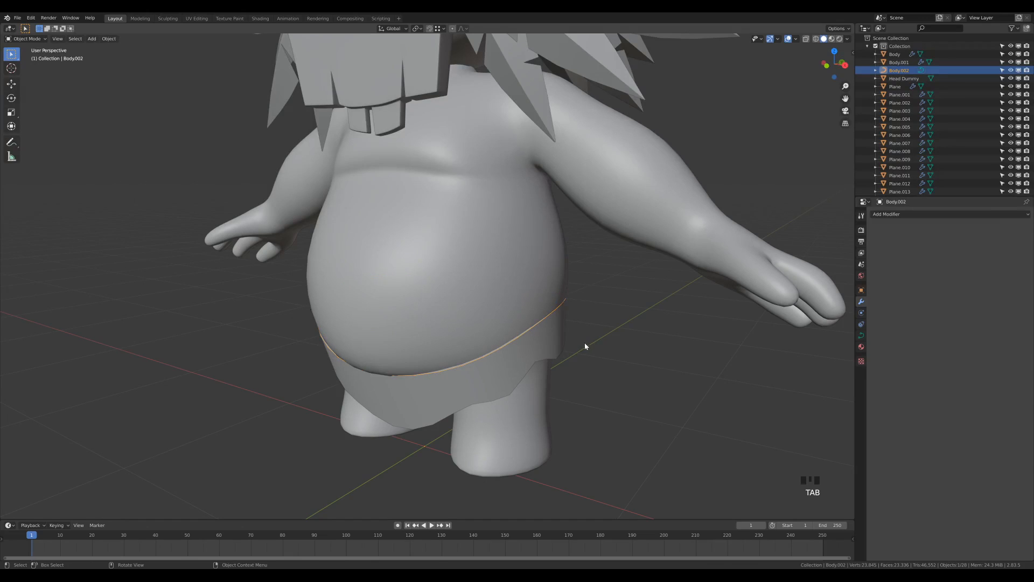
{"action": "left_click", "coordinate": [862, 336]}
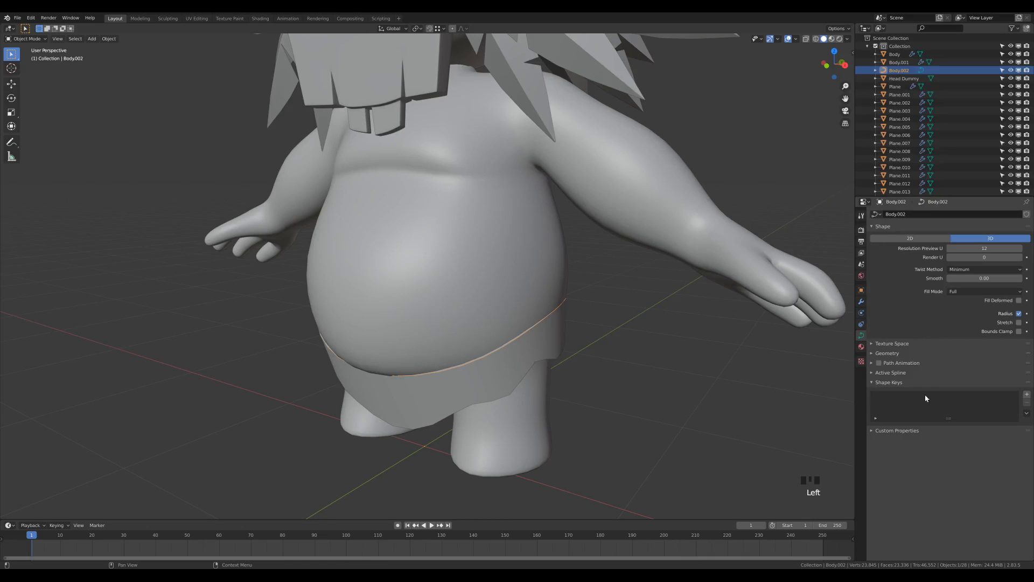
Give the waist curve a 0.025 m bevel depth and lower bevel resolution from 4 to 2
{"action": "left_click", "coordinate": [887, 353]}
{"action": "scroll", "coordinate": [913, 313], "scroll_direction": "down", "scroll_amount": 3}
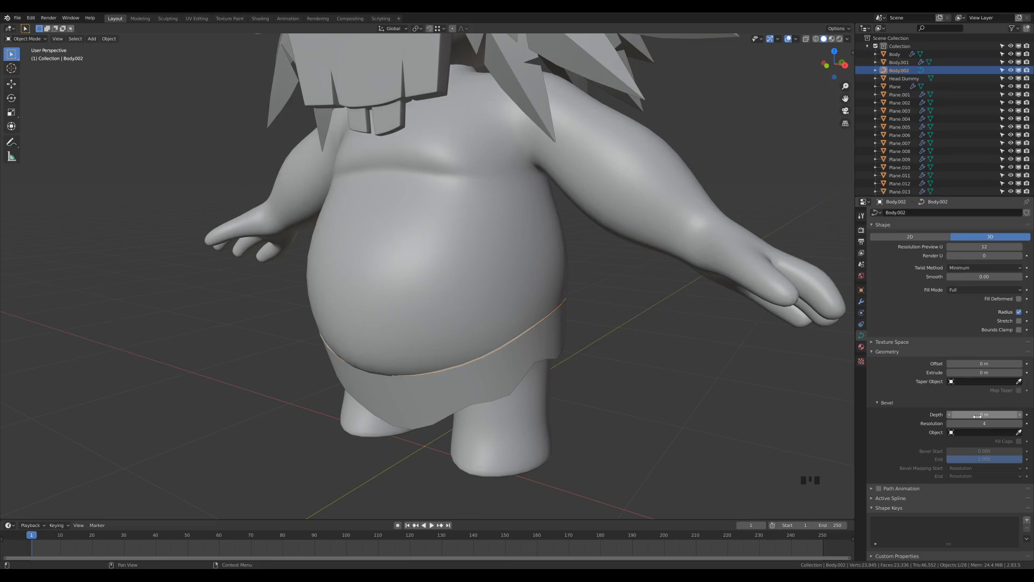
{"action": "mouse_move", "coordinate": [978, 415]}
{"action": "left_mouse_down", "text": "shift"}
{"action": "mouse_move", "coordinate": [1011, 414]}
{"action": "mouse_move", "coordinate": [998, 414]}
{"action": "left_mouse_up", "text": "shift"}
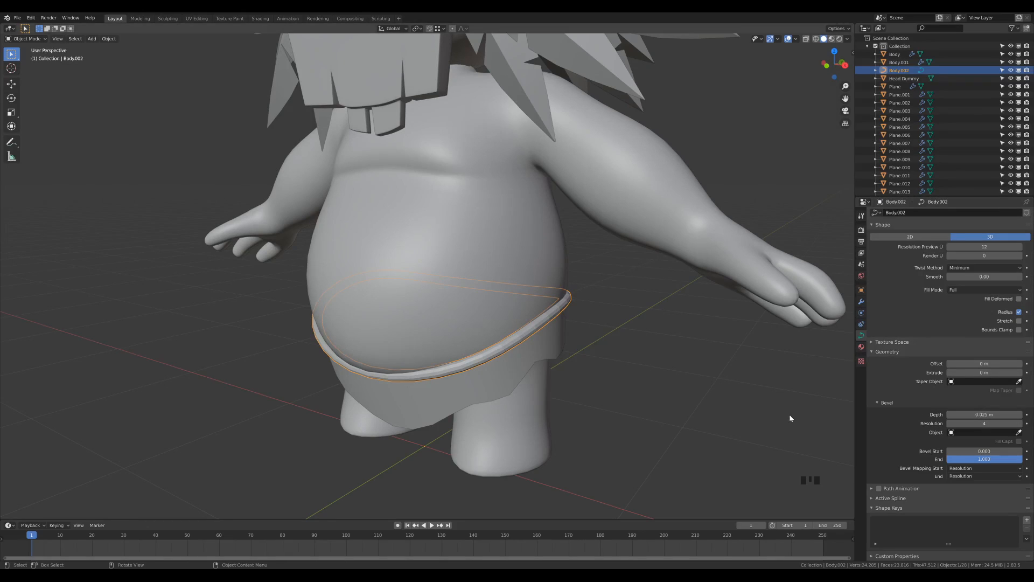
{"action": "left_click", "coordinate": [951, 425]}
{"action": "left_click", "coordinate": [950, 425]}
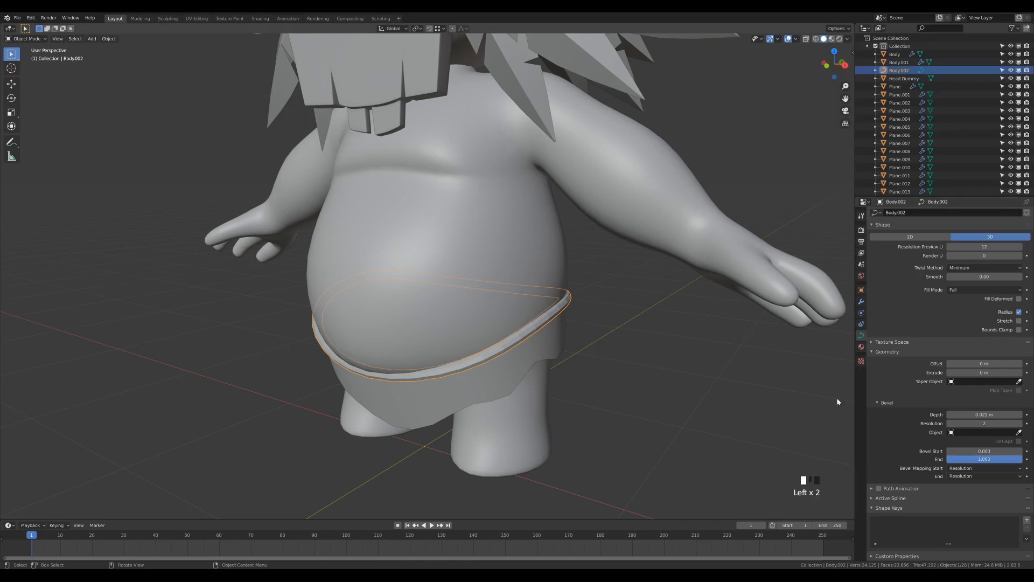
{"action": "scroll", "coordinate": [596, 376], "scroll_direction": "up", "scroll_amount": 3}
{"action": "middle_click_drag", "start_coordinate": [596, 376], "coordinate": [566, 385]}
{"action": "scroll", "coordinate": [567, 383], "scroll_direction": "down", "scroll_amount": 2}
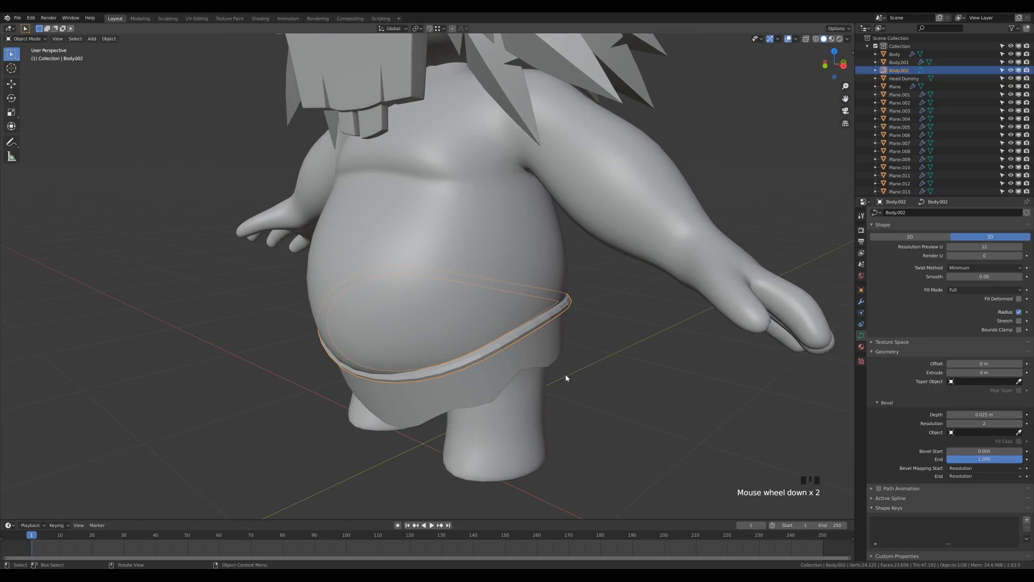
Shade the belt curve smooth, deselect it, and orbit to a front view
{"action": "right_click", "coordinate": [524, 331]}
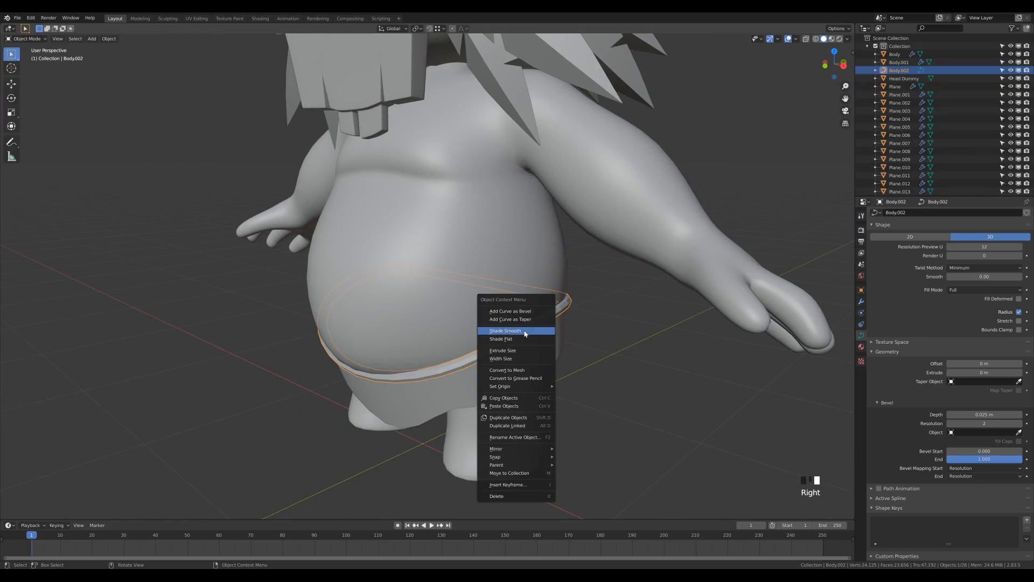
{"action": "left_click", "coordinate": [518, 333]}
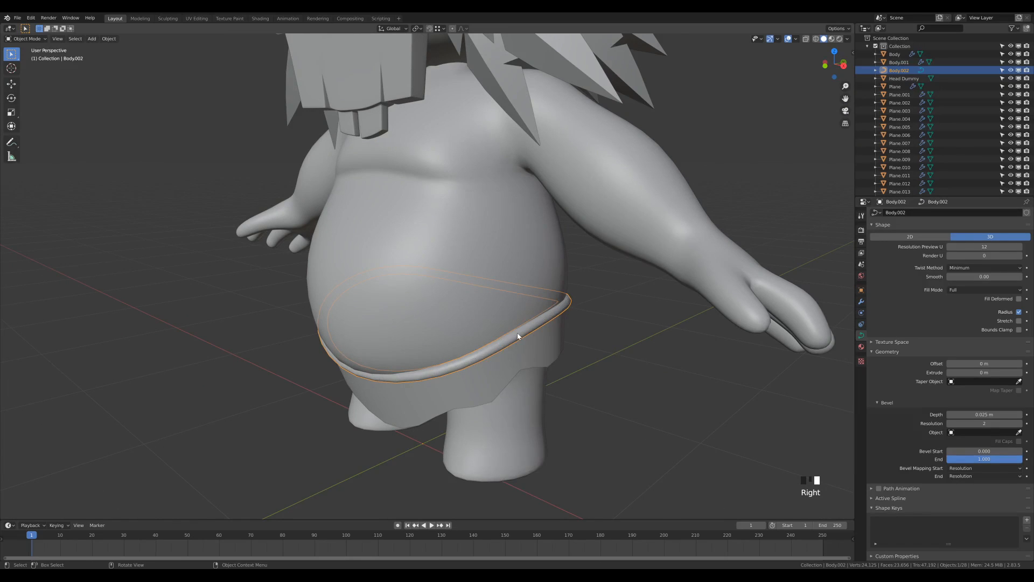
{"action": "left_click", "coordinate": [522, 362]}
{"action": "middle_click_drag", "start_coordinate": [624, 370], "coordinate": [540, 397]}
{"action": "scroll", "coordinate": [541, 398], "scroll_direction": "down", "scroll_amount": 3}
{"action": "middle_click_drag", "start_coordinate": [526, 342], "coordinate": [623, 353]}
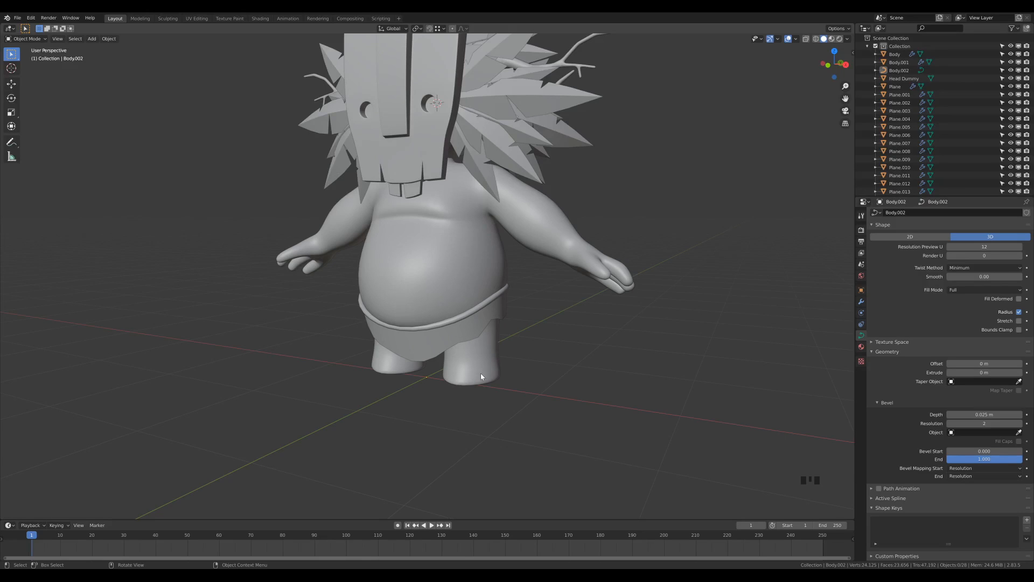
Duplicate the Body mesh and move the copy into a new collection named 'Backup'
{"action": "left_click", "coordinate": [468, 267]}
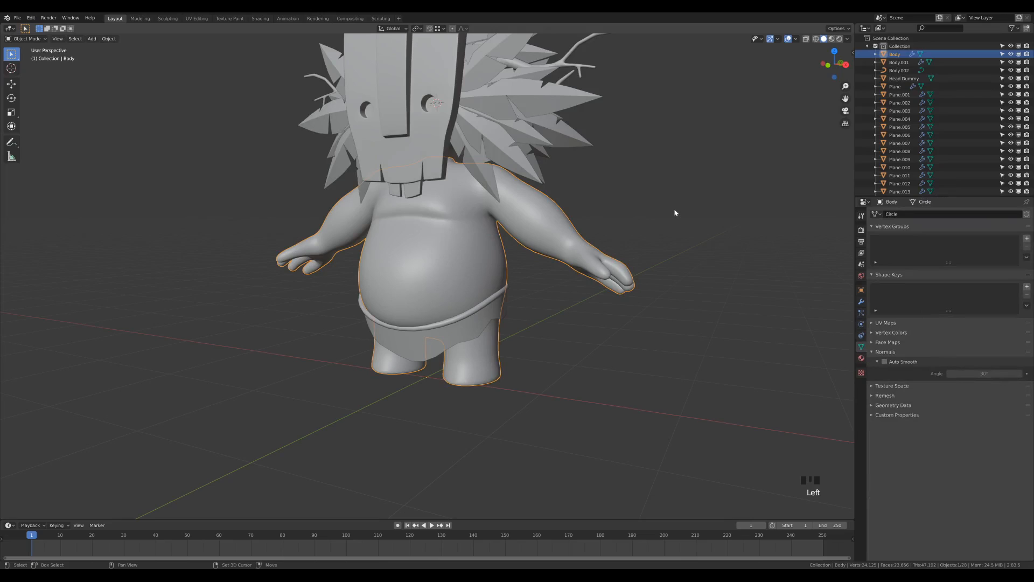
{"action": "key", "text": "shift+d"}
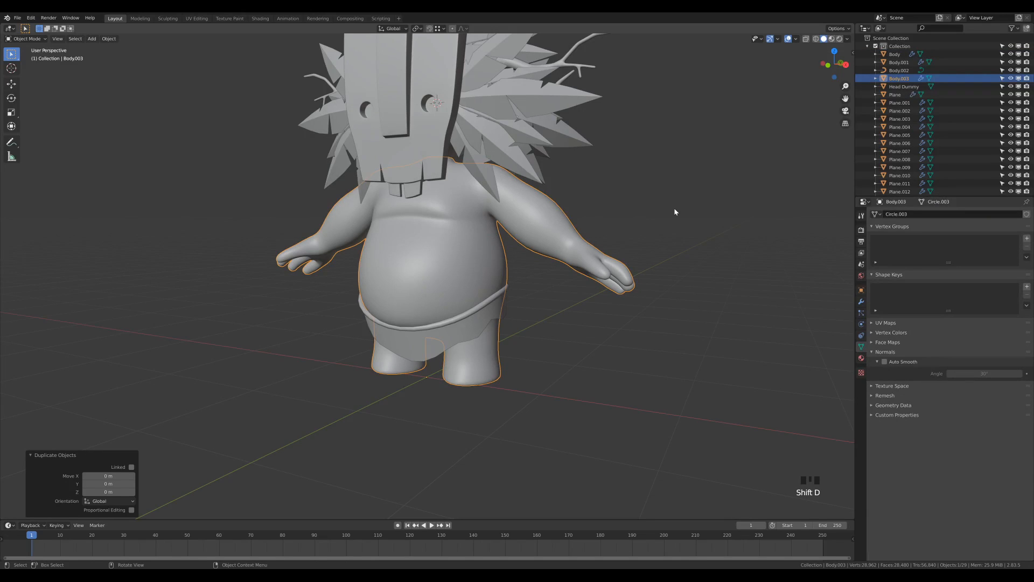
{"action": "key", "text": "m"}
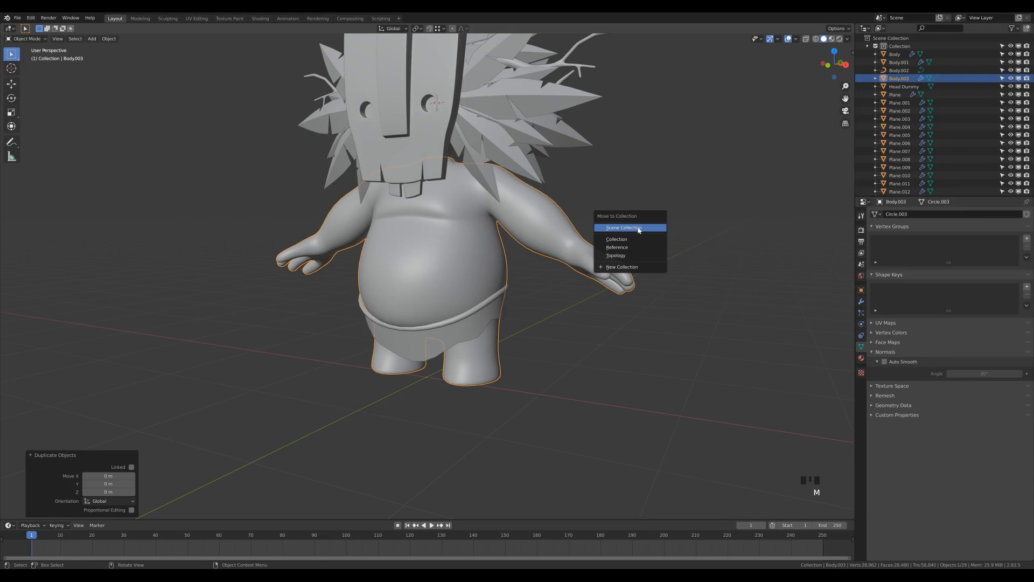
{"action": "left_click", "coordinate": [618, 268]}
{"action": "type", "text": "Backup"}
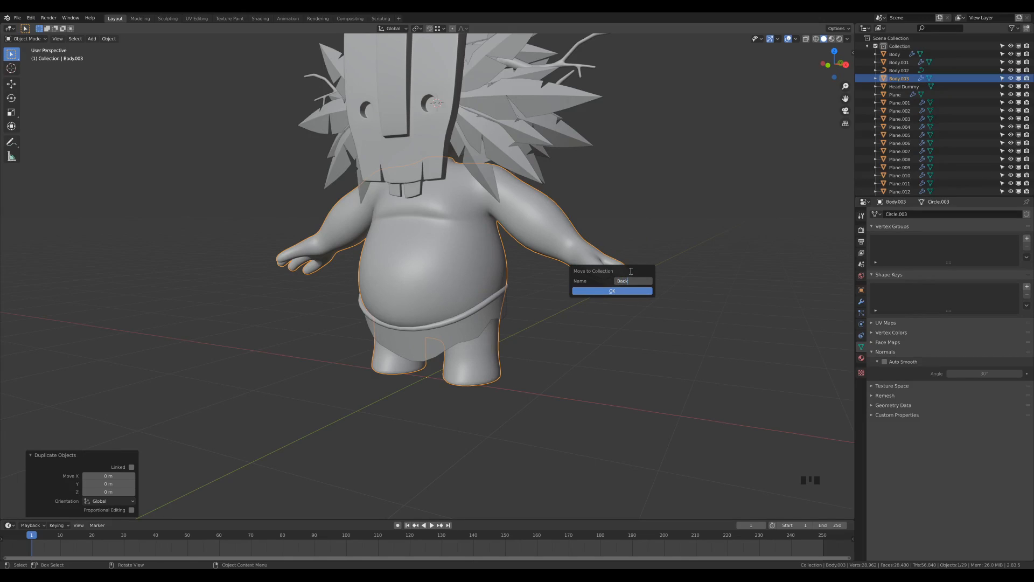
{"action": "left_click", "coordinate": [613, 291]}
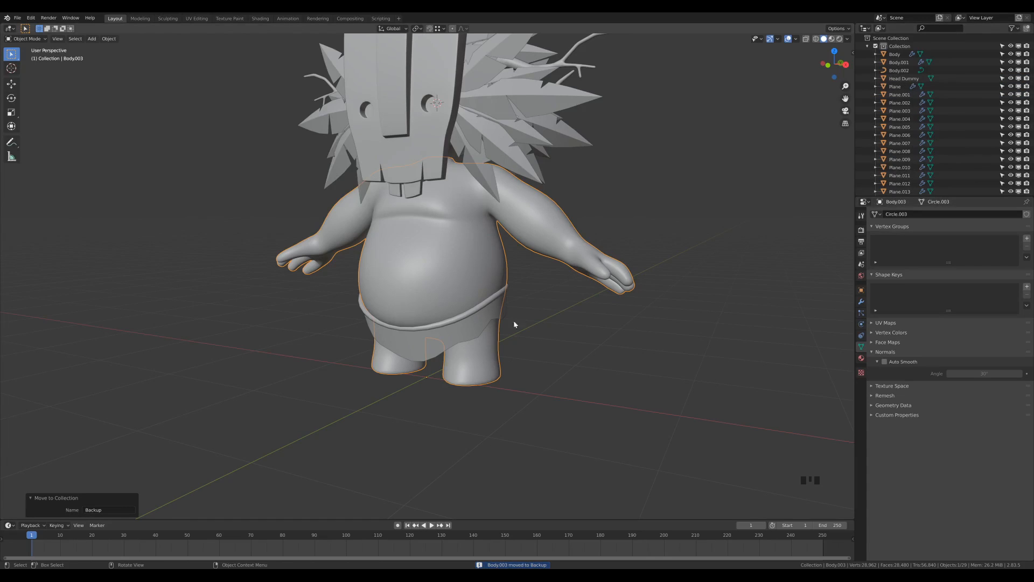
Exclude the Backup collection from the view layer and make Collection active again
{"action": "left_click", "coordinate": [868, 46]}
{"action": "left_click", "coordinate": [890, 79]}
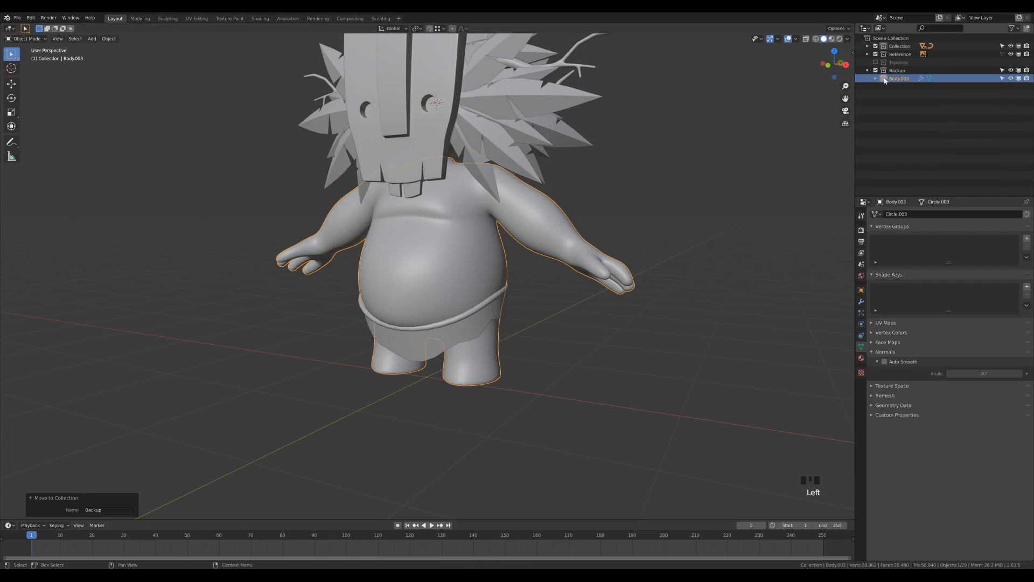
{"action": "left_click", "coordinate": [875, 71]}
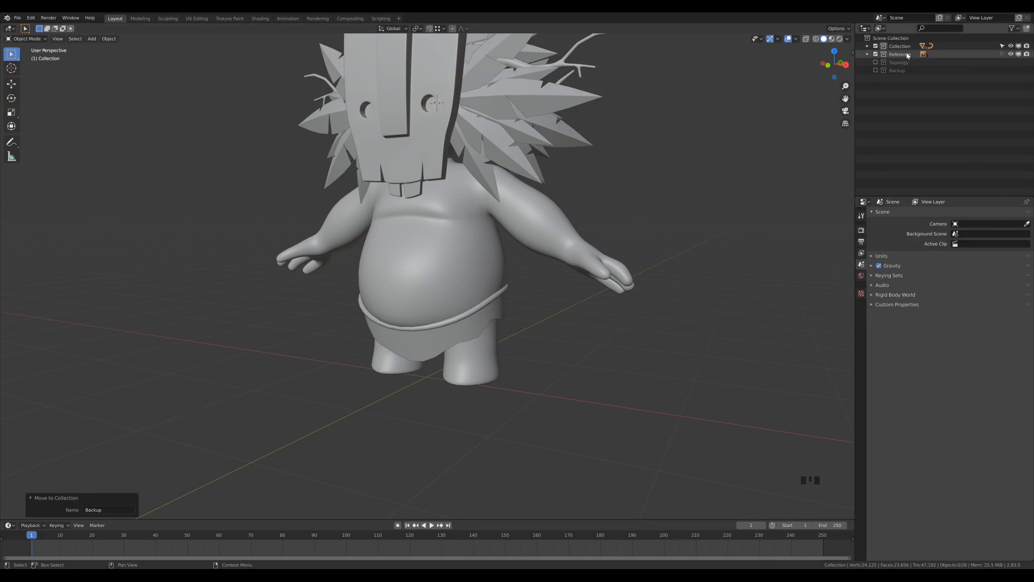
{"action": "left_click", "coordinate": [880, 46]}
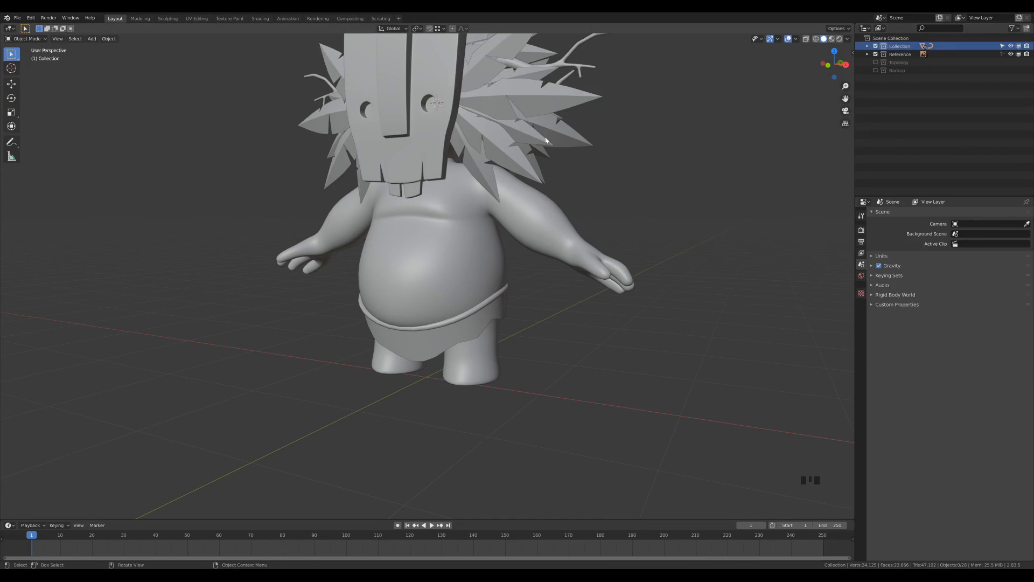
Add a loop cut around the Body mesh's lower leg in Edit Mode
{"action": "left_click", "coordinate": [483, 379]}
{"action": "mouse_move", "coordinate": [591, 350]}
{"action": "middle_mouse_down"}
{"action": "mouse_move", "coordinate": [559, 354]}
{"action": "mouse_move", "coordinate": [570, 351]}
{"action": "middle_mouse_up"}
{"action": "key", "text": "Tab"}
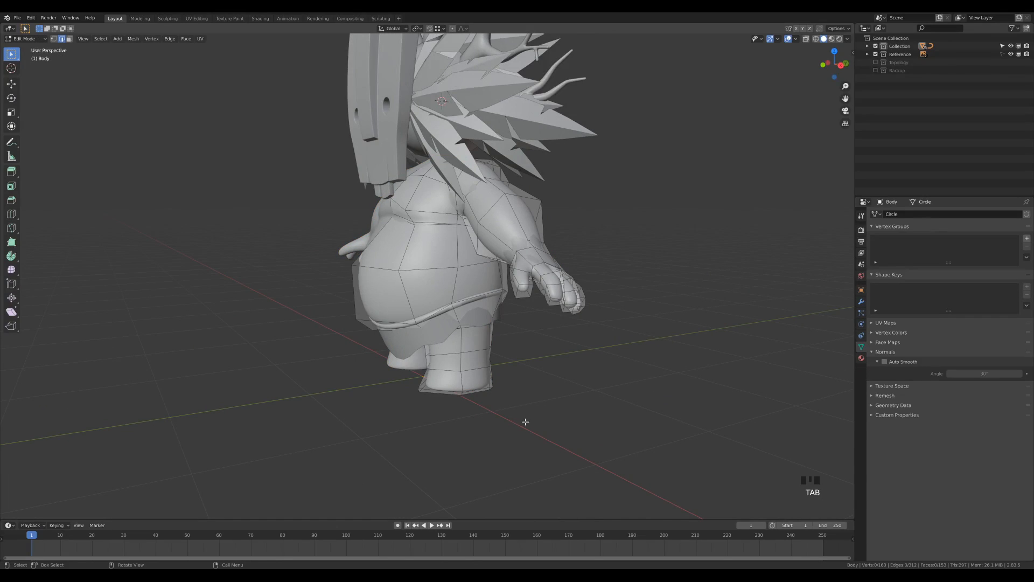
{"action": "middle_click_drag", "start_coordinate": [554, 428], "coordinate": [591, 372]}
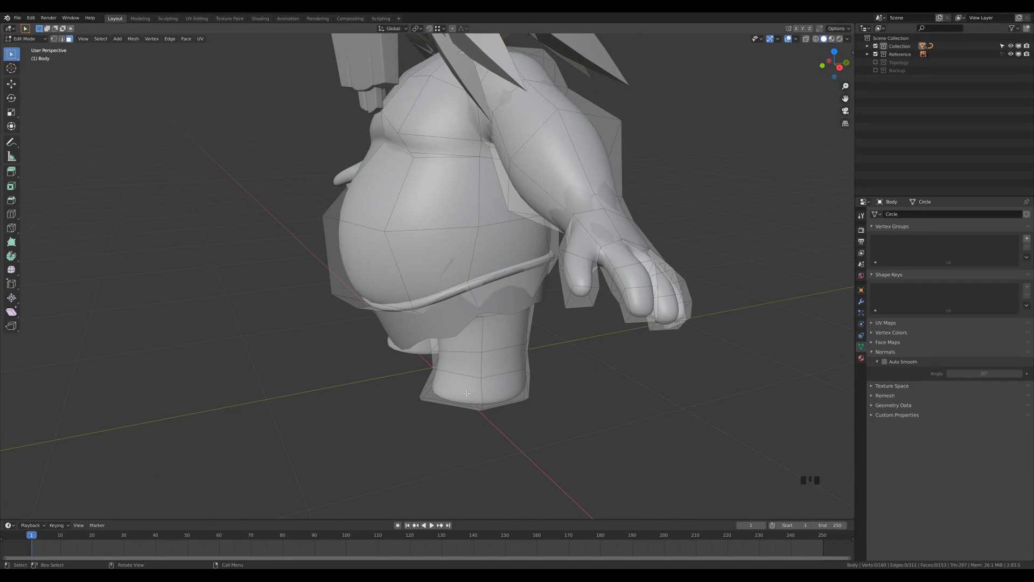
{"action": "key", "text": "ctrl+r"}
{"action": "left_click", "coordinate": [482, 356]}
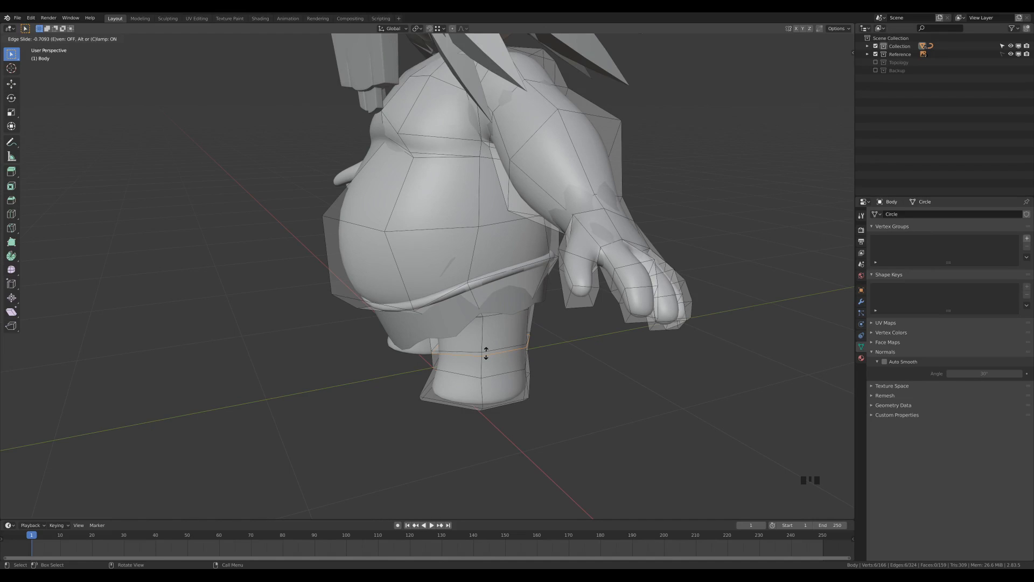
{"action": "left_click", "coordinate": [486, 353]}
{"action": "middle_click_drag", "start_coordinate": [554, 460], "coordinate": [514, 418]}
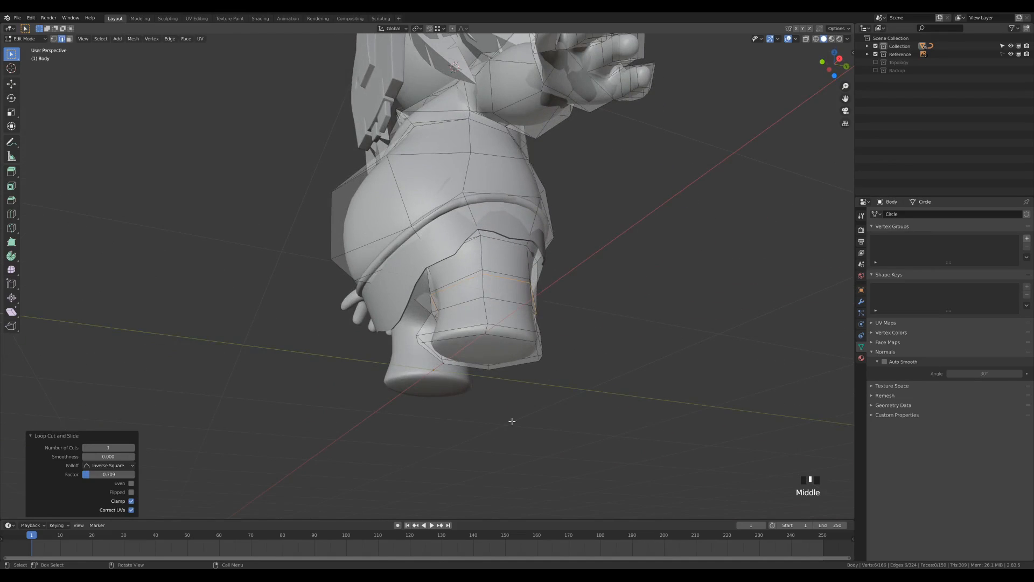
Select the leg's bottom face grown two rings up and scale it 1.129 in X and Y
{"action": "key", "text": "3"}
{"action": "left_click", "coordinate": [490, 351]}
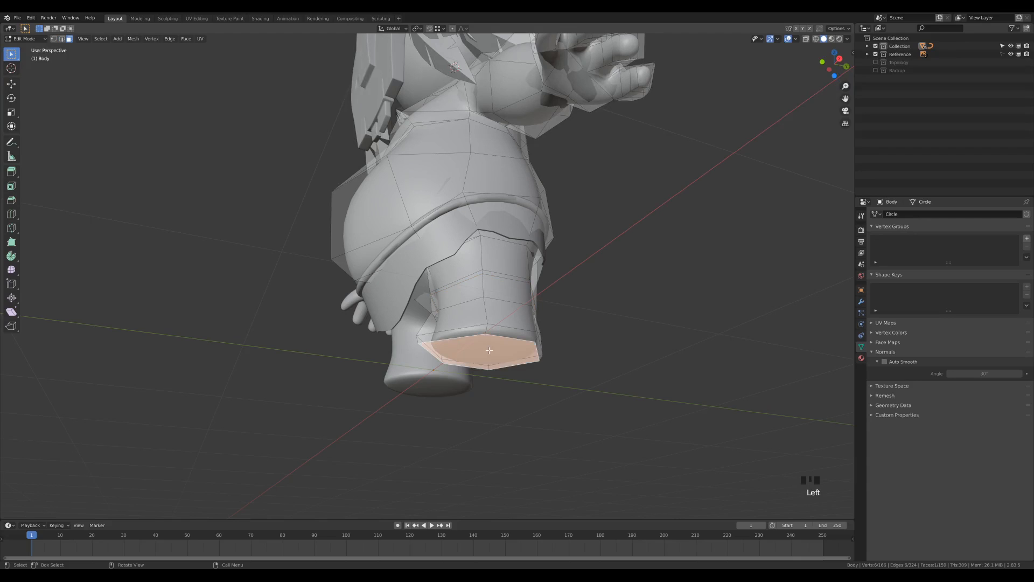
{"action": "middle_click_drag", "start_coordinate": [674, 370], "coordinate": [659, 323]}
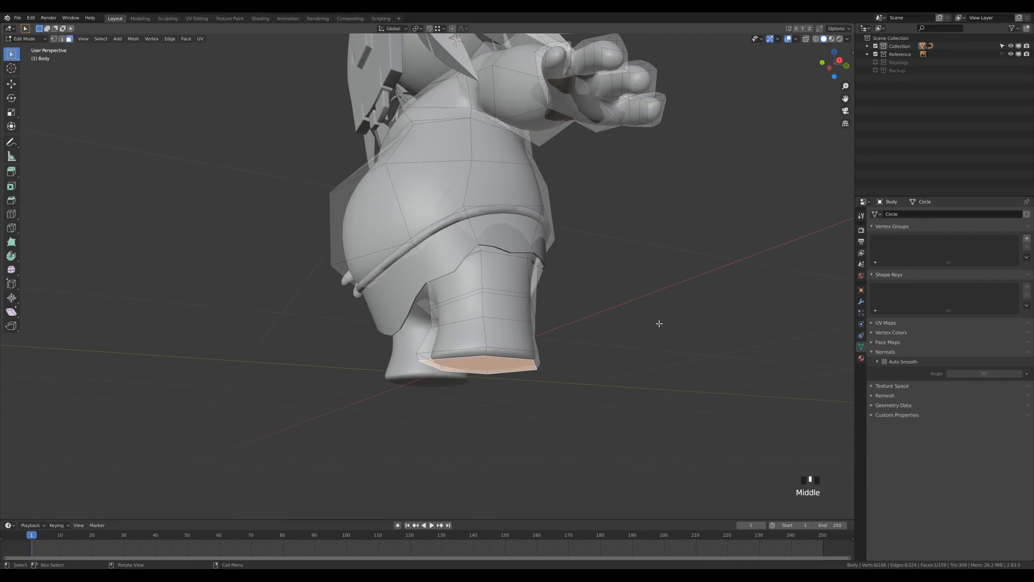
{"action": "key", "text": "ctrl+KP_Add"}
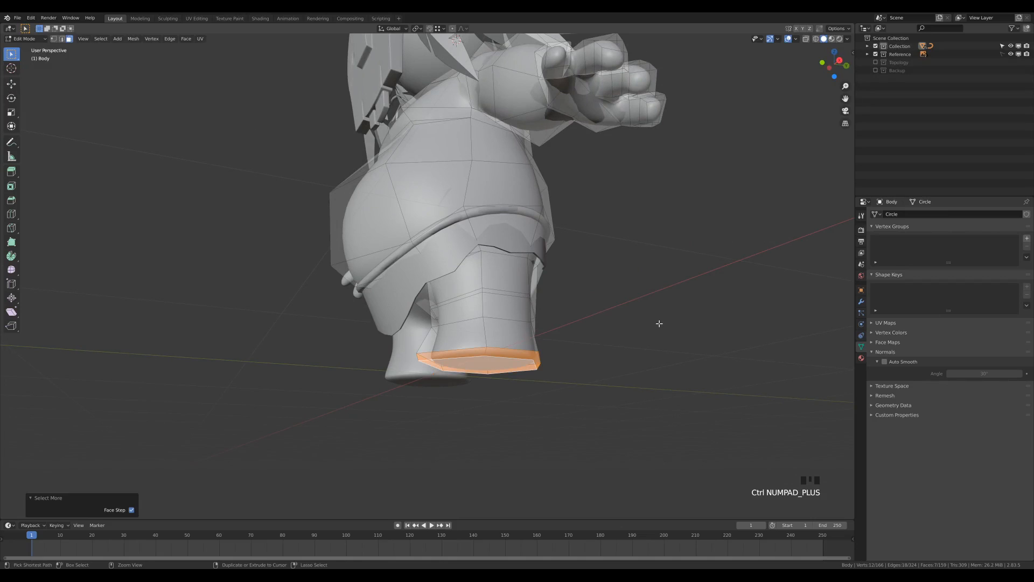
{"action": "key", "text": "ctrl+KP_Add"}
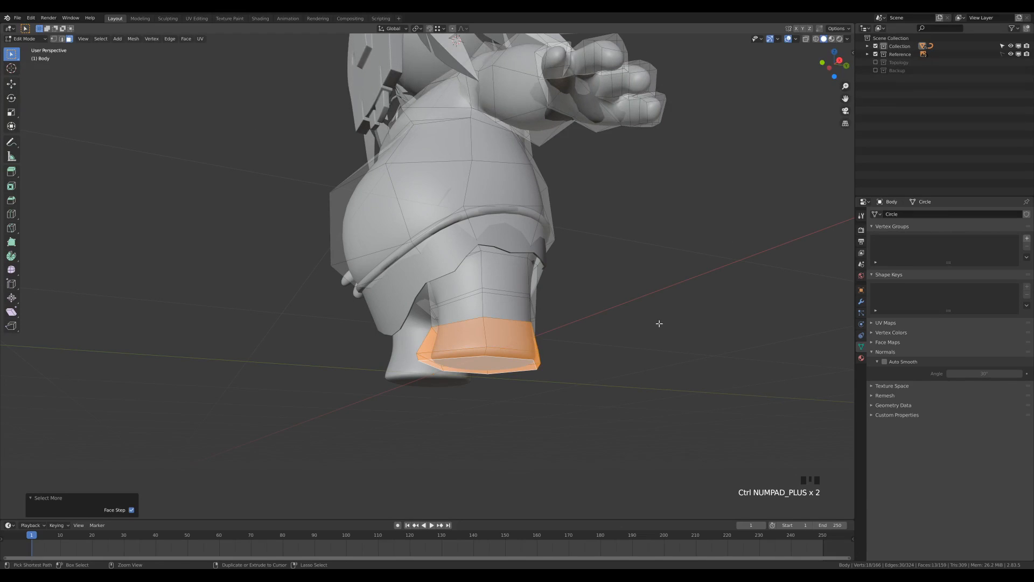
{"action": "middle_click_drag", "start_coordinate": [619, 321], "coordinate": [584, 362]}
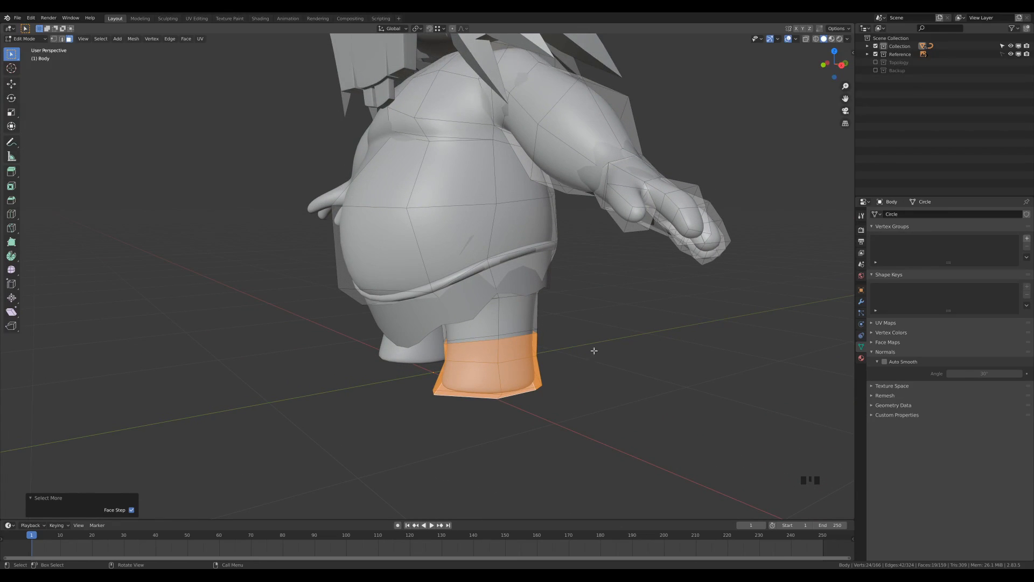
{"action": "key", "text": "s"}
{"action": "key", "text": "shift+z"}
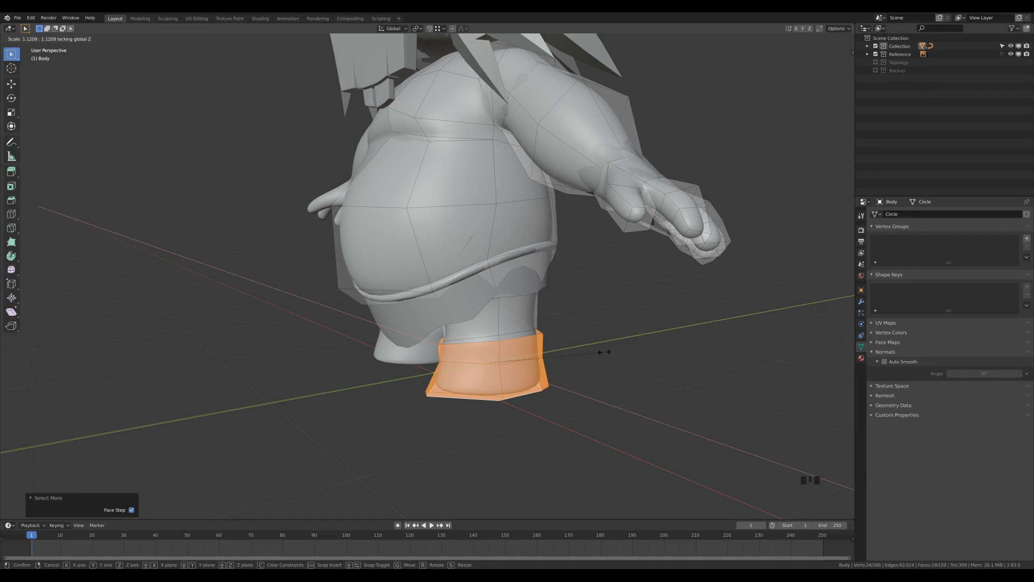
{"action": "left_click", "coordinate": [604, 352]}
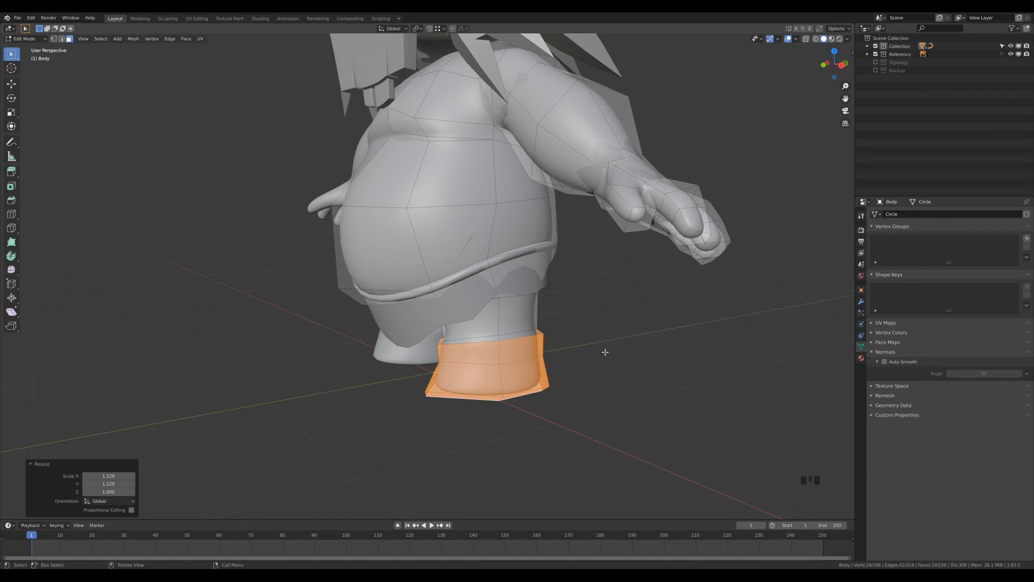
Push the foot's front corner edge forward along Y
{"action": "left_click", "coordinate": [425, 395]}
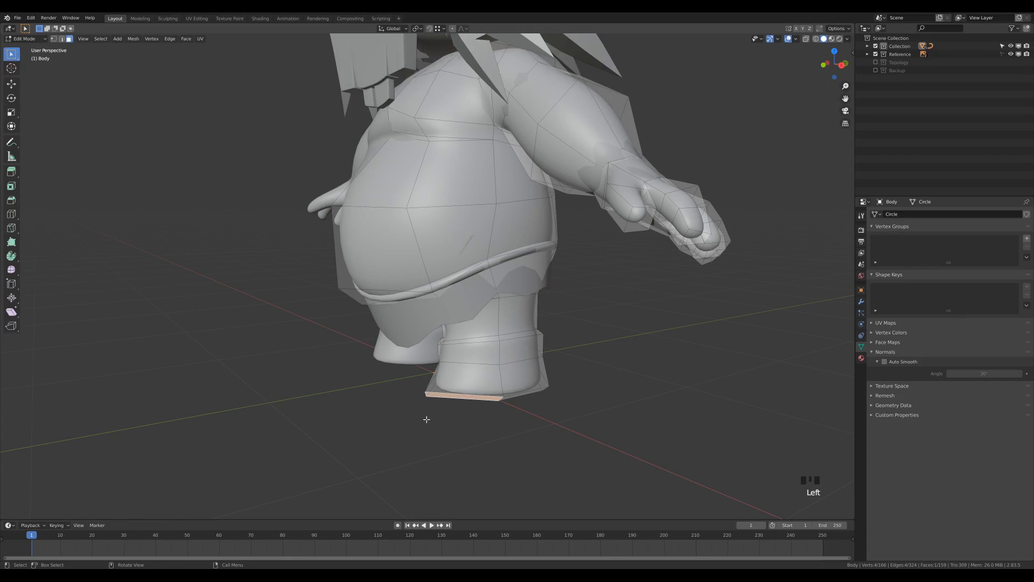
{"action": "key", "text": "1"}
{"action": "left_click_drag", "start_coordinate": [418, 383], "coordinate": [435, 415]}
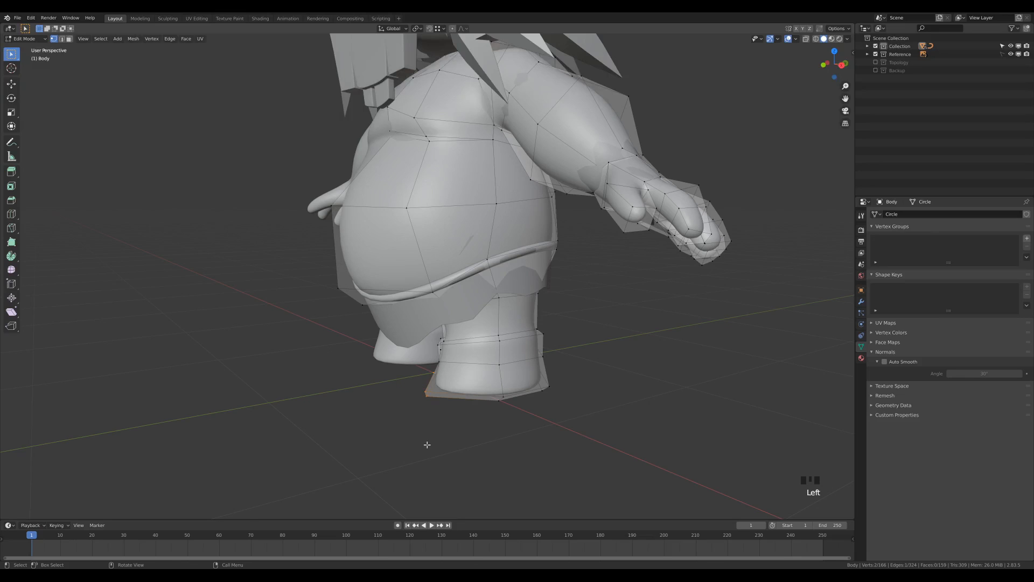
{"action": "key", "text": "2"}
{"action": "middle_click_drag", "start_coordinate": [458, 426], "coordinate": [474, 443]}
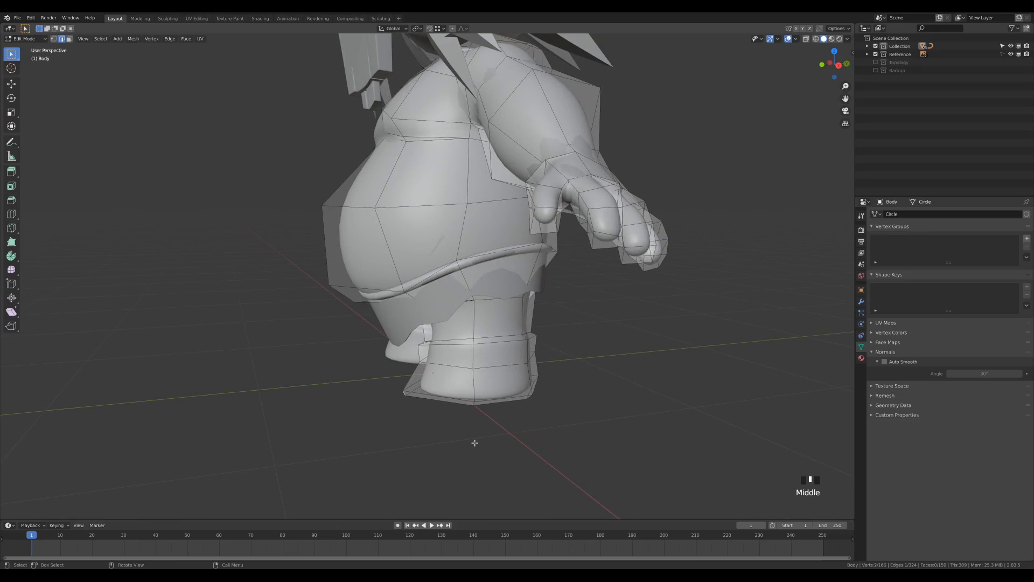
{"action": "key", "text": "g"}
{"action": "key", "text": "y"}
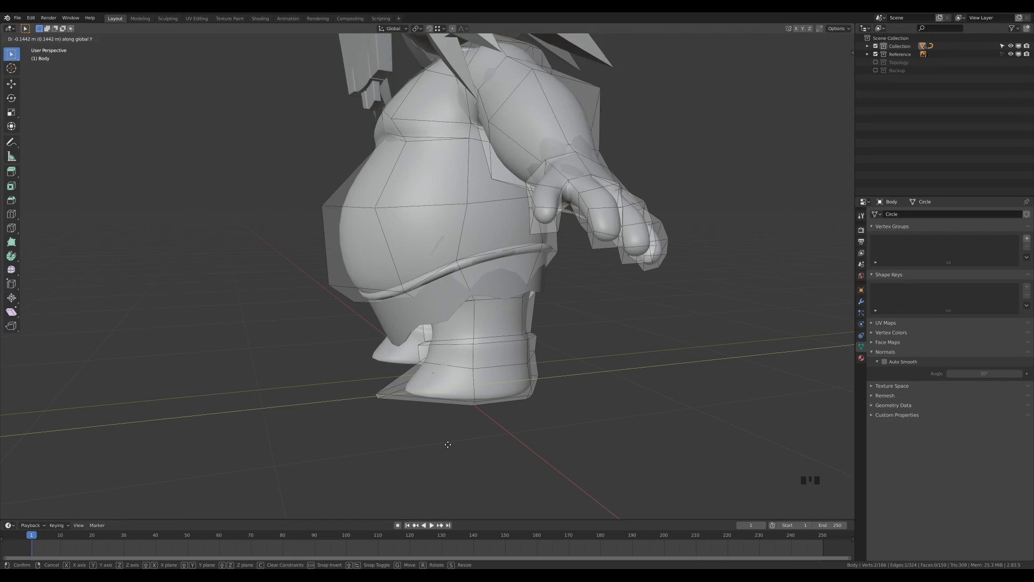
{"action": "left_click", "coordinate": [449, 445]}
Nudge a single boot-cage vertex along the Y axis
{"action": "mouse_move", "coordinate": [475, 447]}
{"action": "middle_mouse_down"}
{"action": "mouse_move", "coordinate": [496, 439]}
{"action": "mouse_move", "coordinate": [473, 434]}
{"action": "middle_mouse_up"}
{"action": "key", "text": "1"}
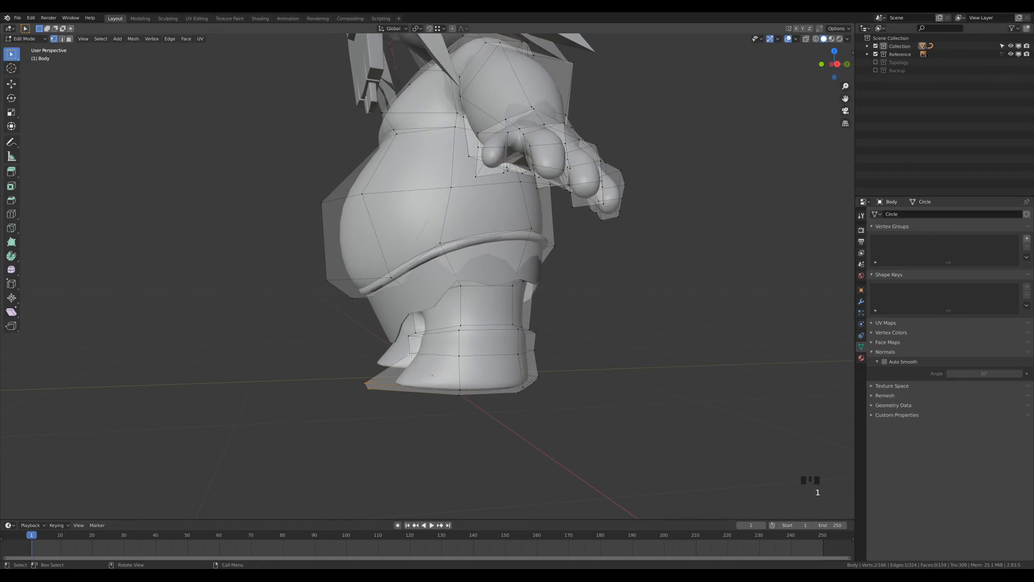
{"action": "left_click", "coordinate": [418, 379]}
{"action": "middle_click_drag", "start_coordinate": [474, 427], "coordinate": [478, 430]}
{"action": "key", "text": "g"}
{"action": "key", "text": "y"}
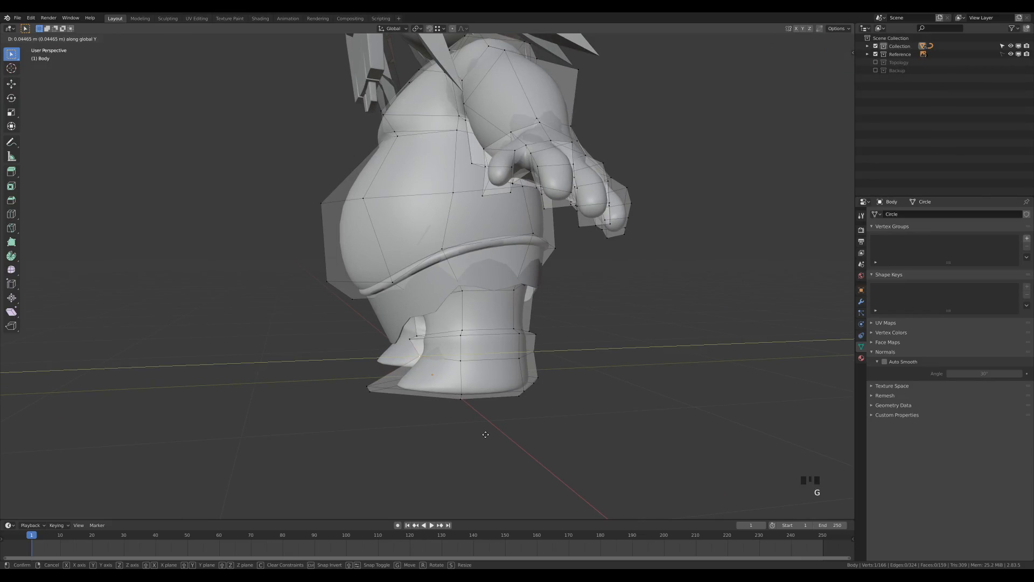
{"action": "left_click", "coordinate": [486, 435]}
{"action": "middle_click_drag", "start_coordinate": [486, 434], "coordinate": [516, 434]}
{"action": "scroll", "coordinate": [540, 394], "scroll_direction": "up", "scroll_amount": 2}
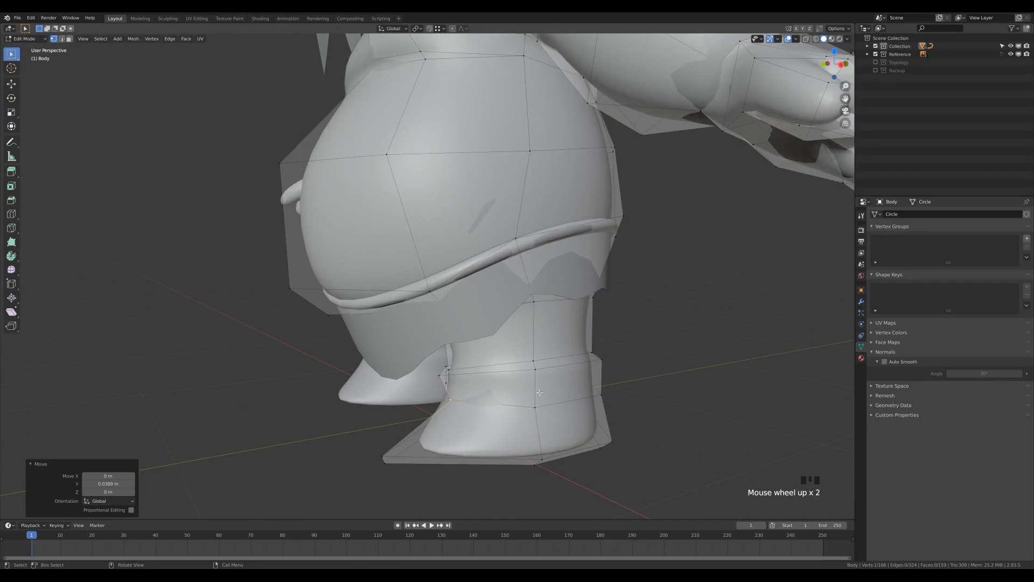
Raise the lower-leg edge loop 0.032805 m along Z to extend the cuff
{"action": "key", "text": "2"}
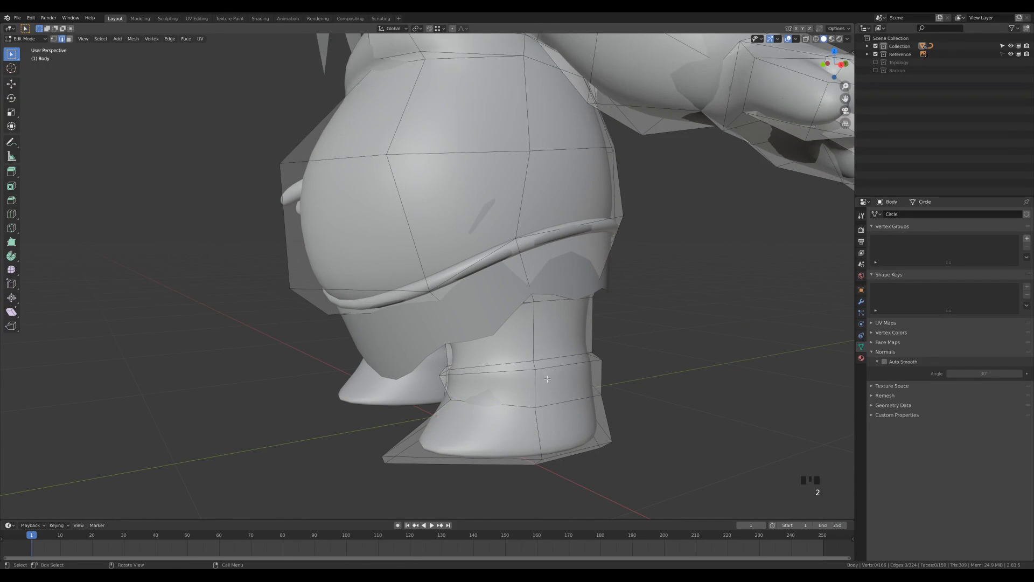
{"action": "left_click_drag", "start_coordinate": [555, 366], "coordinate": [569, 364], "text": "alt"}
{"action": "left_click", "coordinate": [569, 362], "text": "alt"}
{"action": "key", "text": "g"}
{"action": "key", "text": "z"}
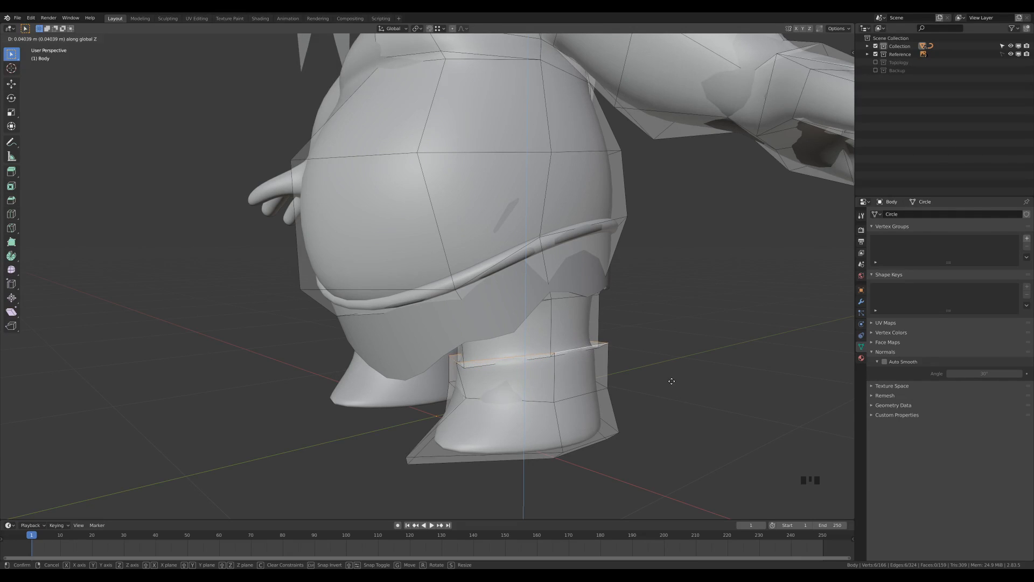
{"action": "left_click", "coordinate": [668, 383]}
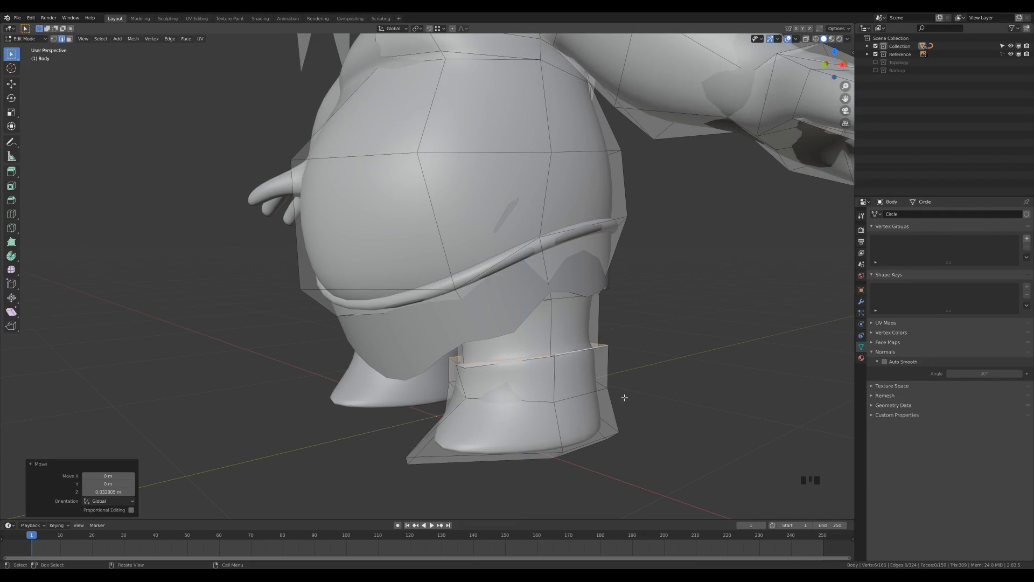
{"action": "middle_click_drag", "start_coordinate": [622, 398], "coordinate": [603, 339]}
{"action": "middle_click_drag", "start_coordinate": [662, 356], "coordinate": [582, 349]}
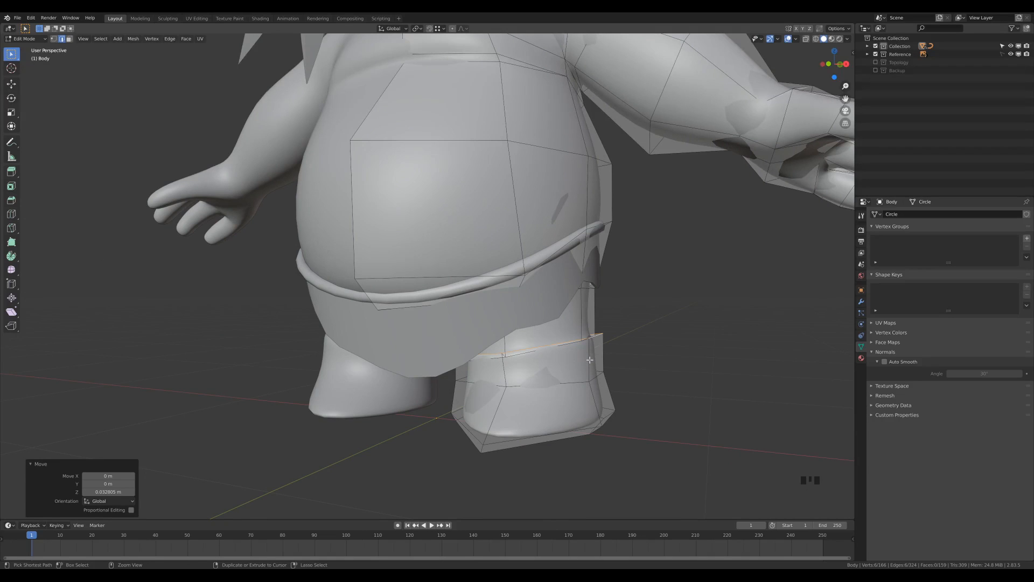
Add an edge loop near the boot top, scale it out about 1.08 into a cuff ridge, and return to Object Mode
{"action": "key", "text": "ctrl+r"}
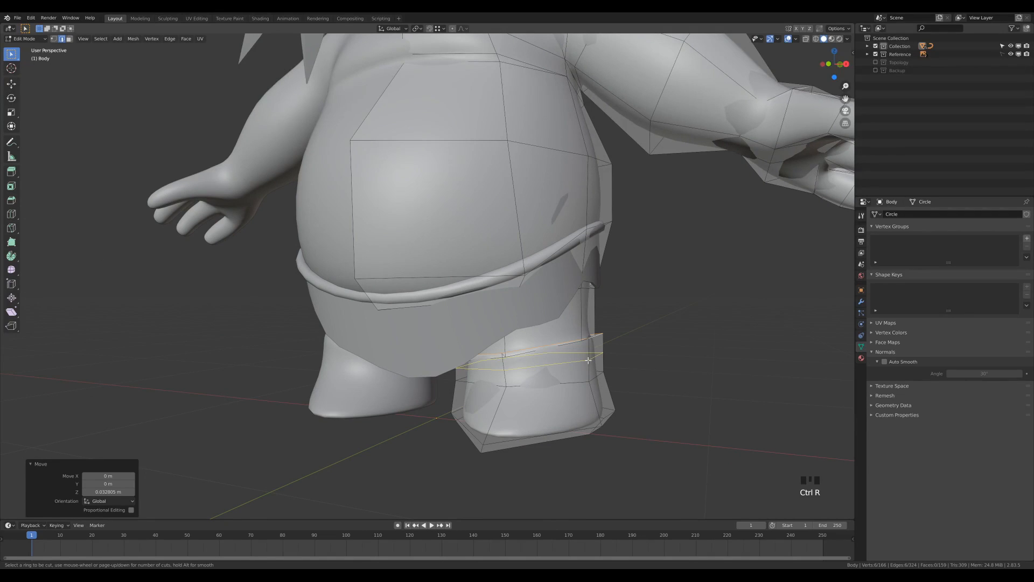
{"action": "left_click", "coordinate": [589, 360]}
{"action": "left_click", "coordinate": [590, 345]}
{"action": "middle_click_drag", "start_coordinate": [591, 345], "coordinate": [634, 376]}
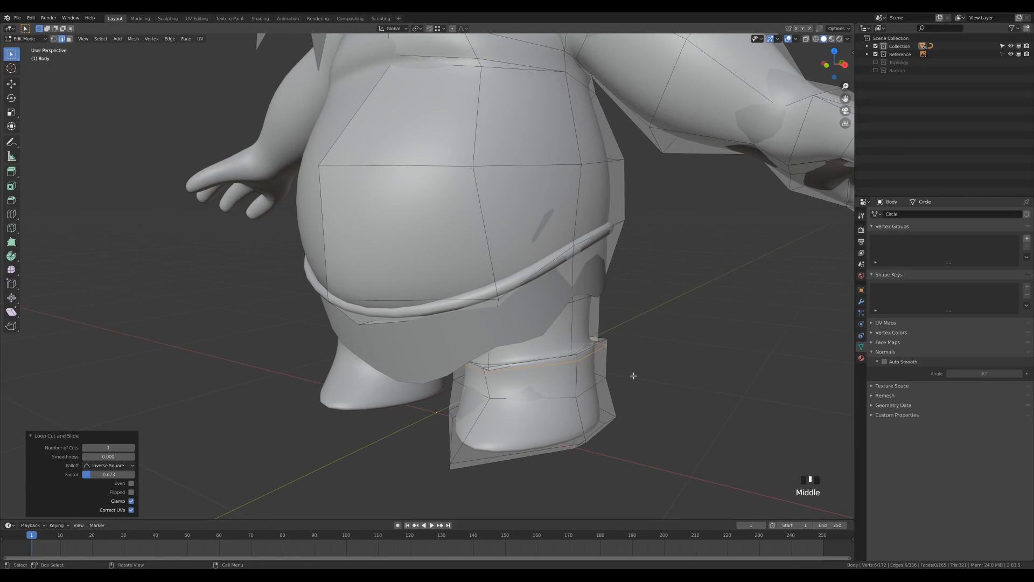
{"action": "key", "text": "s"}
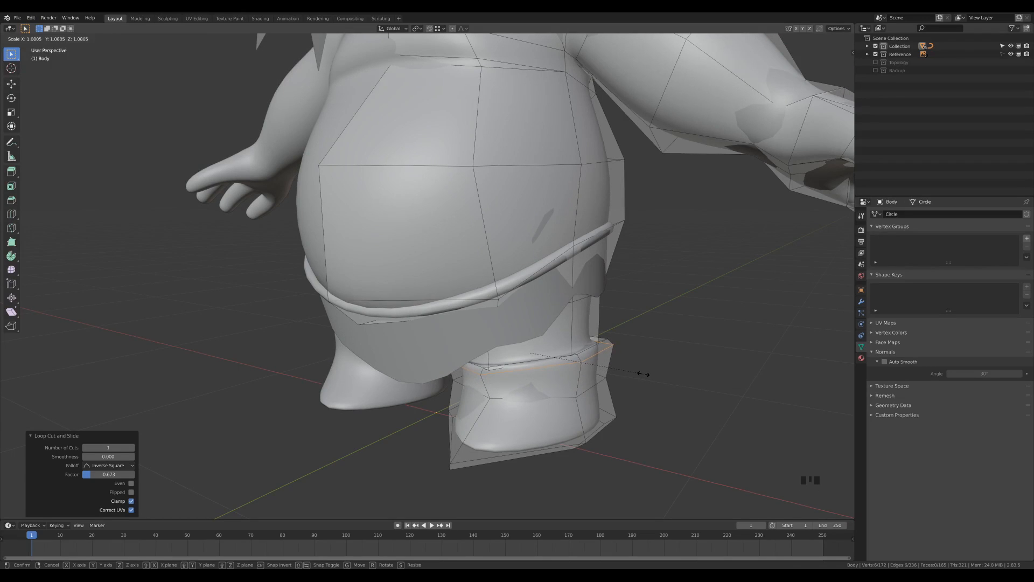
{"action": "left_click", "coordinate": [641, 374]}
{"action": "key", "text": "Tab"}
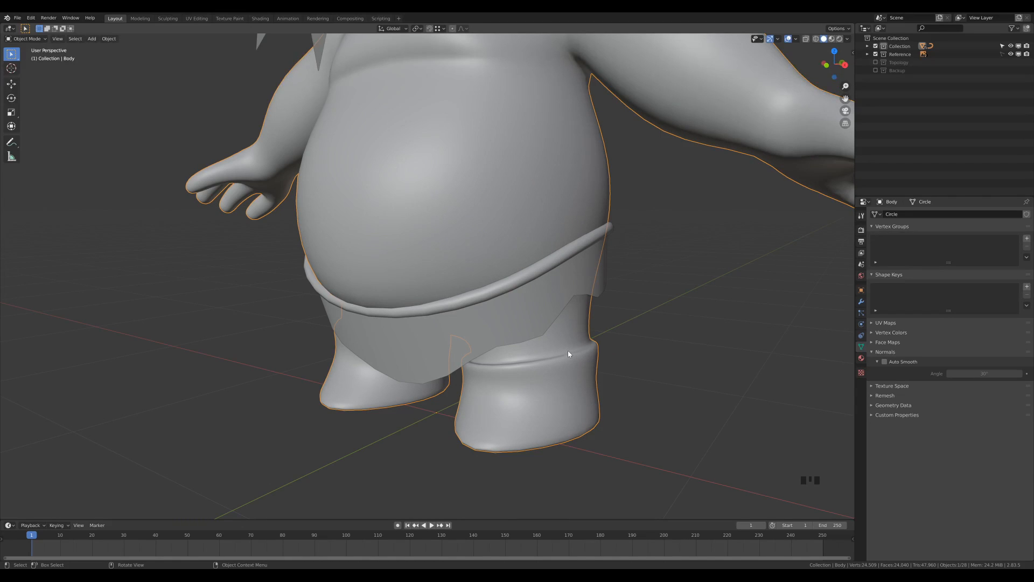
{"action": "middle_click_drag", "start_coordinate": [645, 372], "coordinate": [409, 384]}
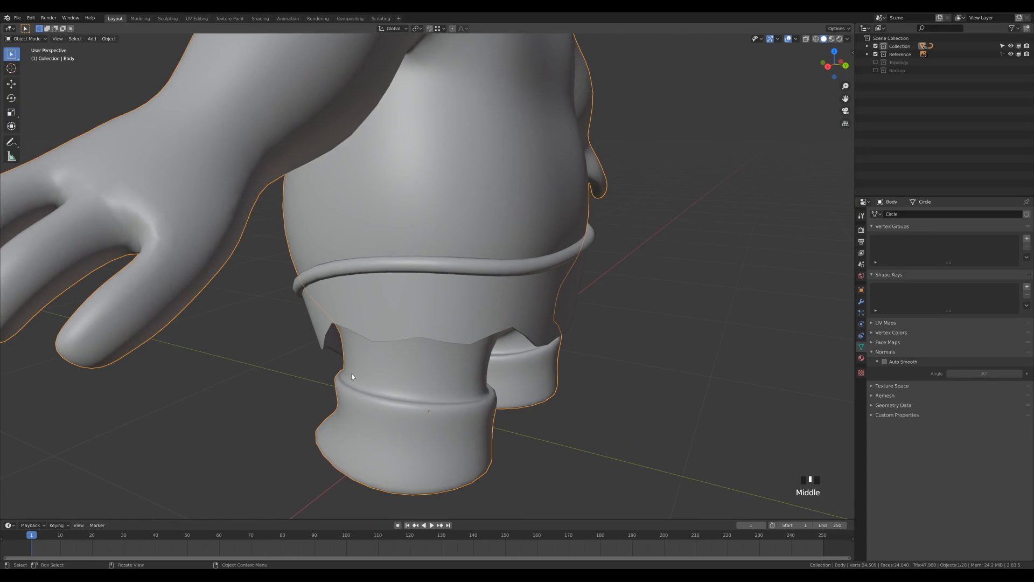
Add another loop cut on the lower leg, even-sliding it to about 0.955 toward the boot cuff
{"action": "key", "text": "Tab"}
{"action": "middle_click_drag", "start_coordinate": [575, 416], "coordinate": [547, 417]}
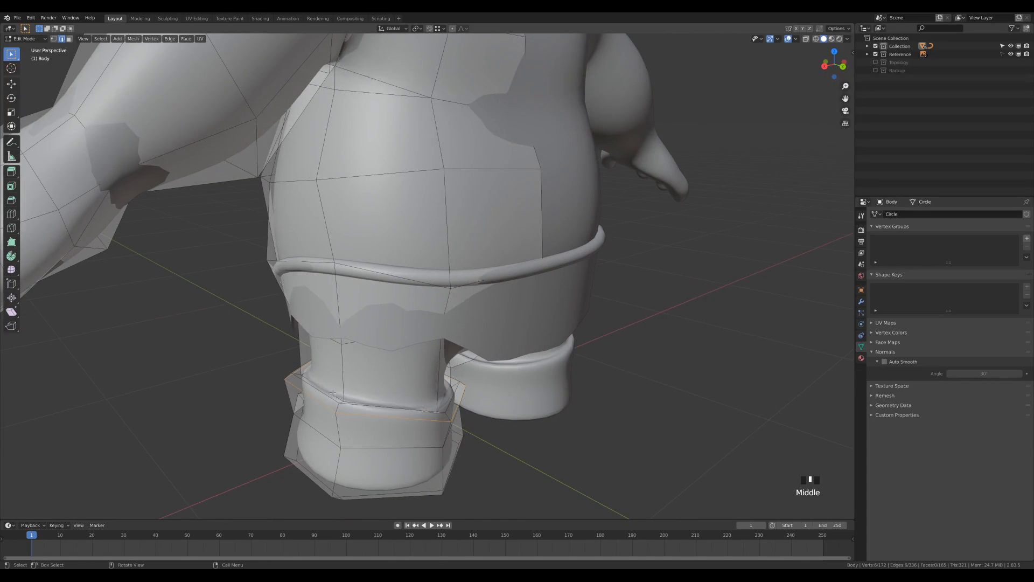
{"action": "middle_click_drag", "start_coordinate": [334, 427], "coordinate": [323, 382]}
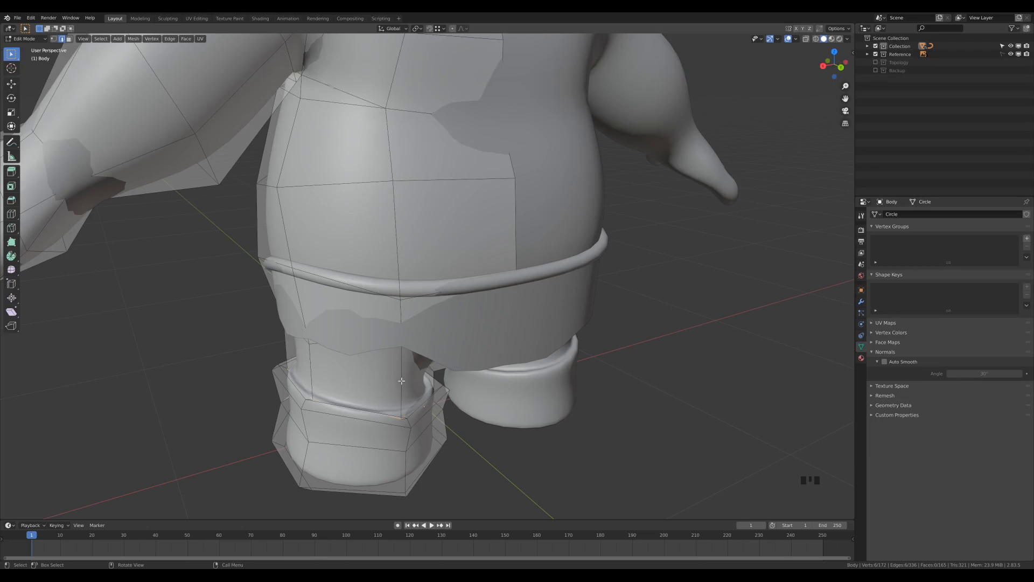
{"action": "key", "text": "ctrl+r"}
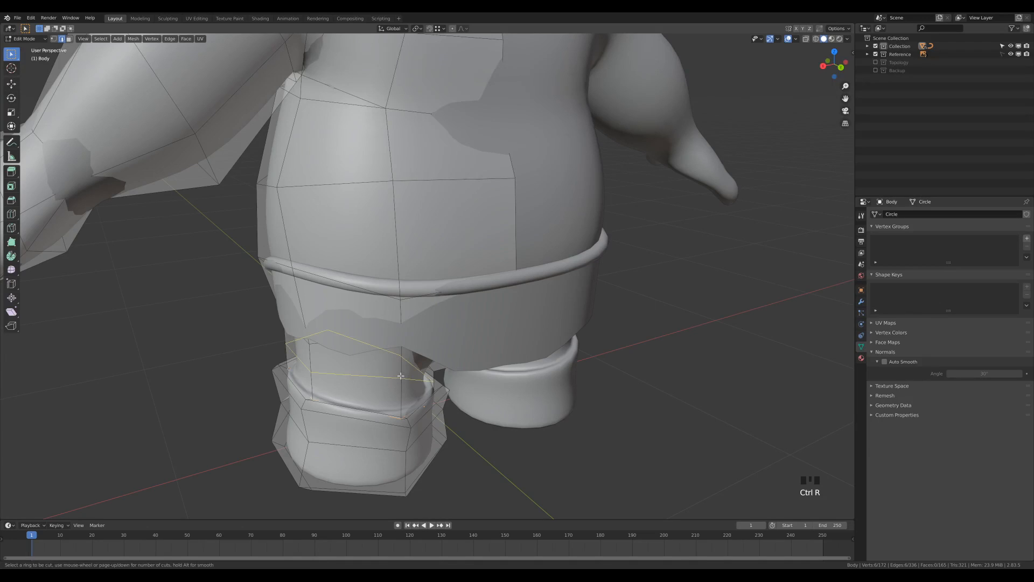
{"action": "left_click", "coordinate": [423, 375]}
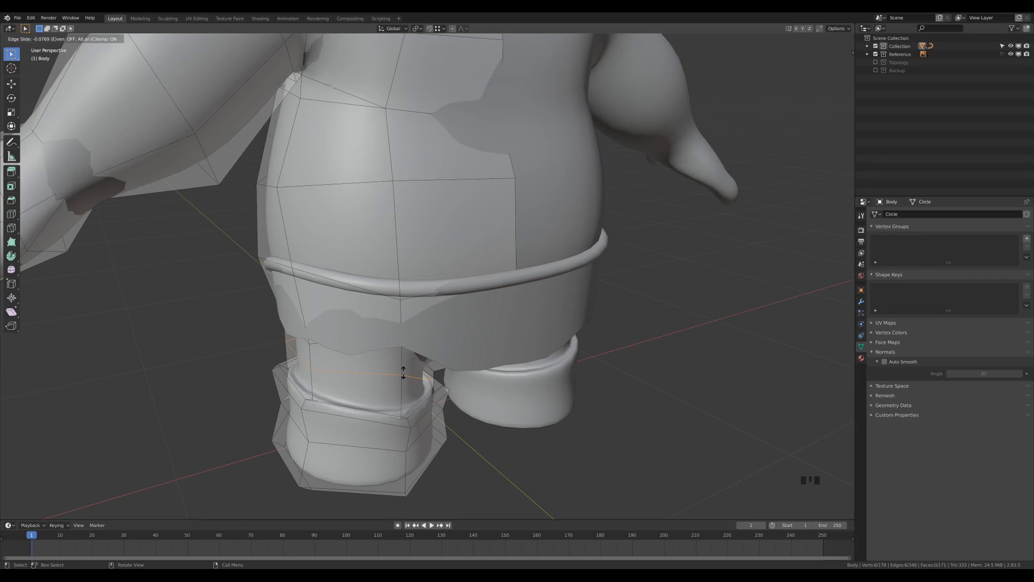
{"action": "key", "text": "e"}
{"action": "key", "text": "f"}
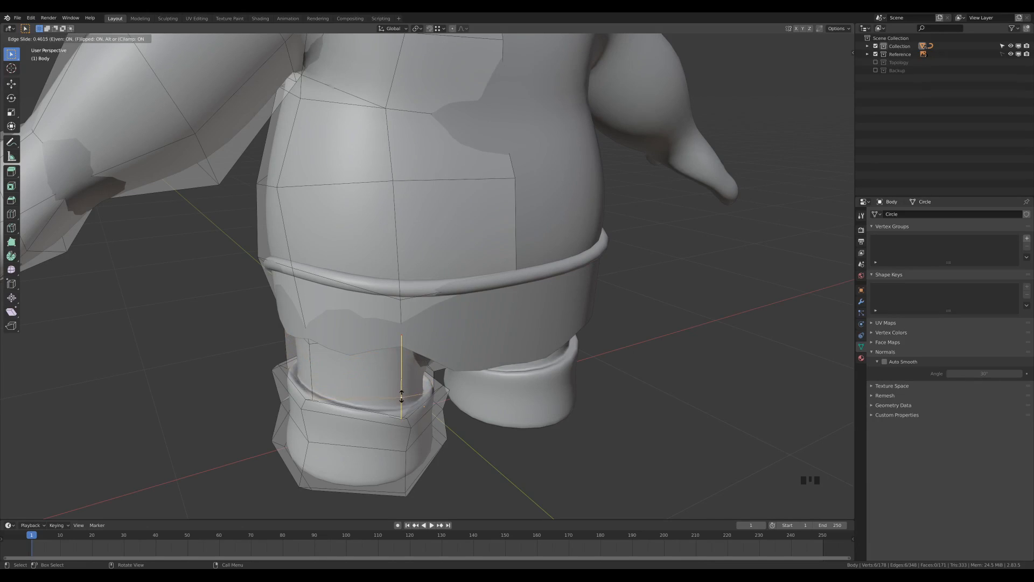
{"action": "key", "text": "f"}
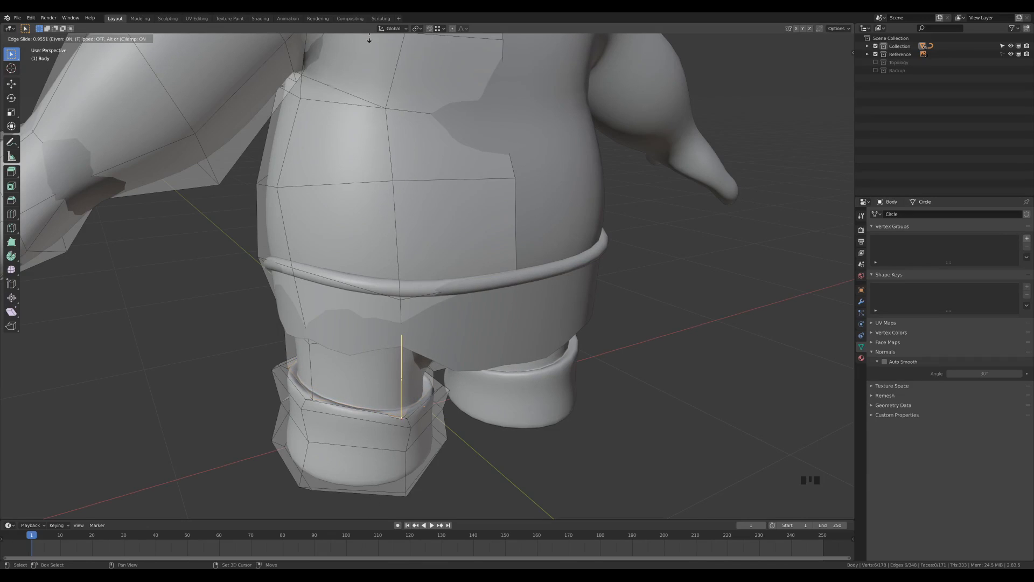
Confirm the loop just above the boot cuff and check the smoothed body in Object Mode
{"action": "left_click", "coordinate": [366, 510]}
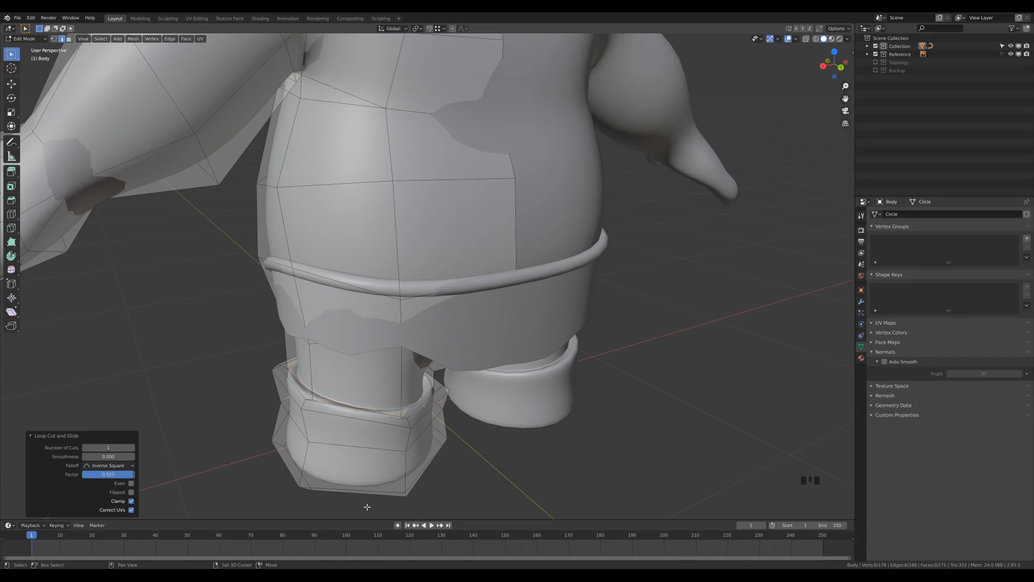
{"action": "middle_click_drag", "start_coordinate": [377, 485], "coordinate": [510, 354]}
{"action": "key", "text": "Tab"}
{"action": "scroll", "coordinate": [555, 320], "scroll_direction": "down", "scroll_amount": 3}
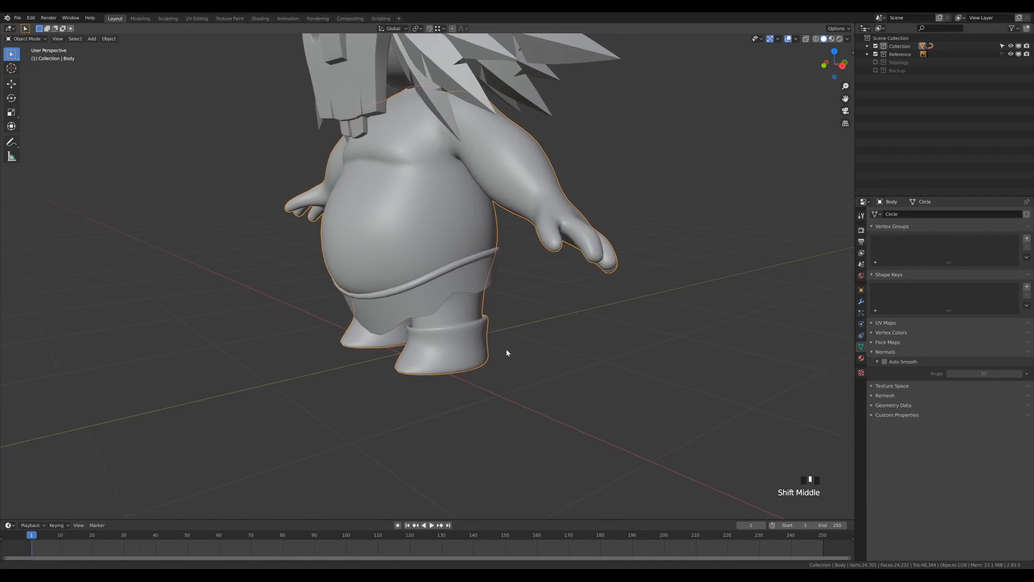
{"action": "scroll", "coordinate": [497, 360], "scroll_direction": "up", "scroll_amount": 2}
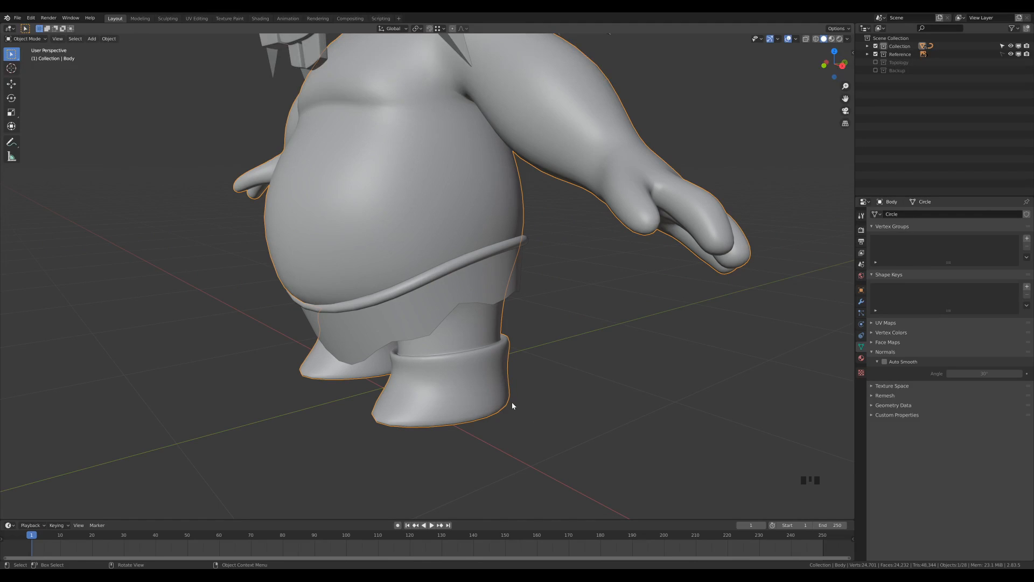
Duplicate the boot-top edge loop in place and separate the copy into its own object
{"action": "key", "text": "Tab"}
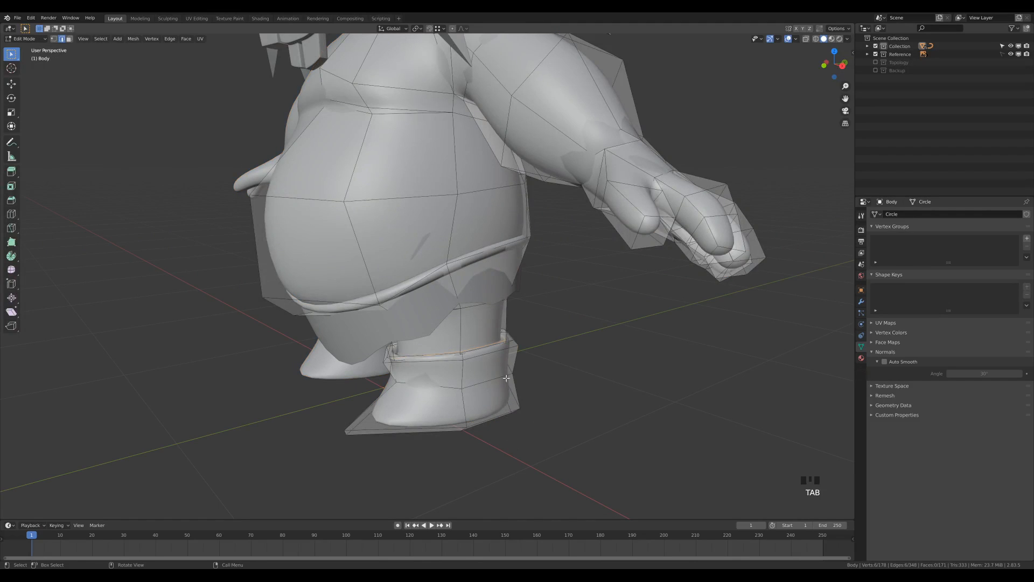
{"action": "key", "text": "2"}
{"action": "left_click", "coordinate": [476, 355], "text": "alt"}
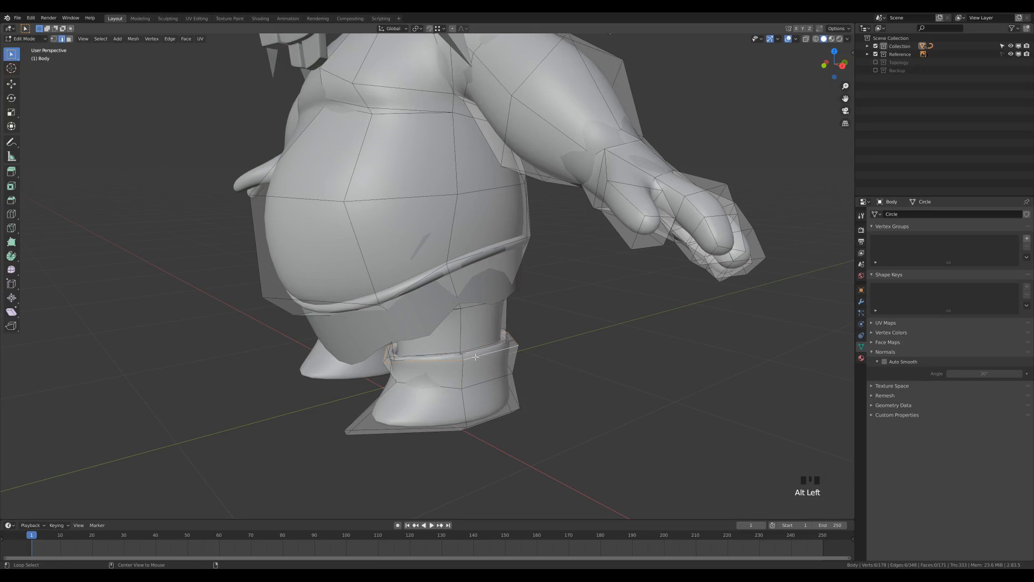
{"action": "key", "text": "shift+d"}
{"action": "right_click", "coordinate": [625, 345]}
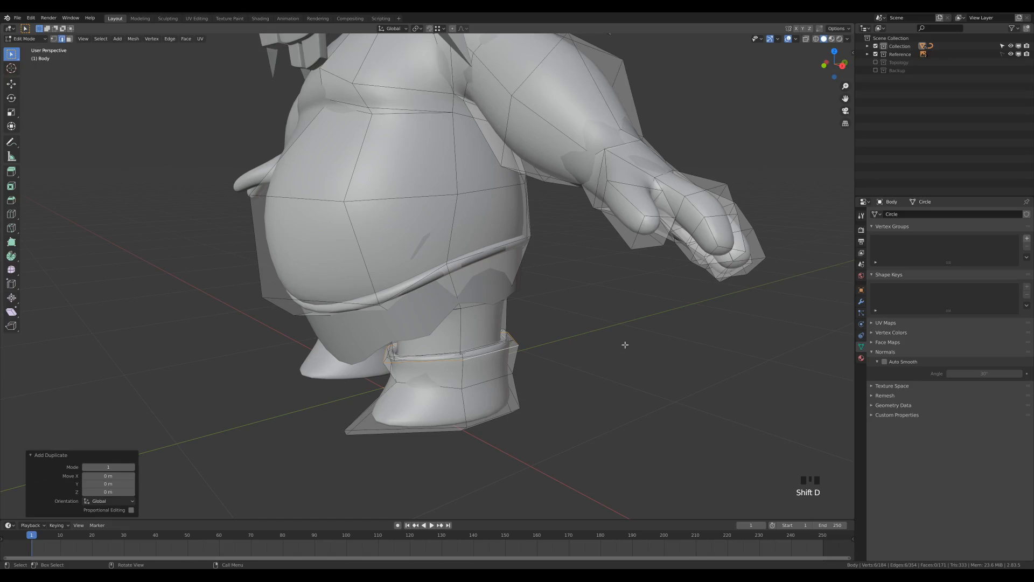
{"action": "key", "text": "p"}
{"action": "left_click", "coordinate": [624, 347]}
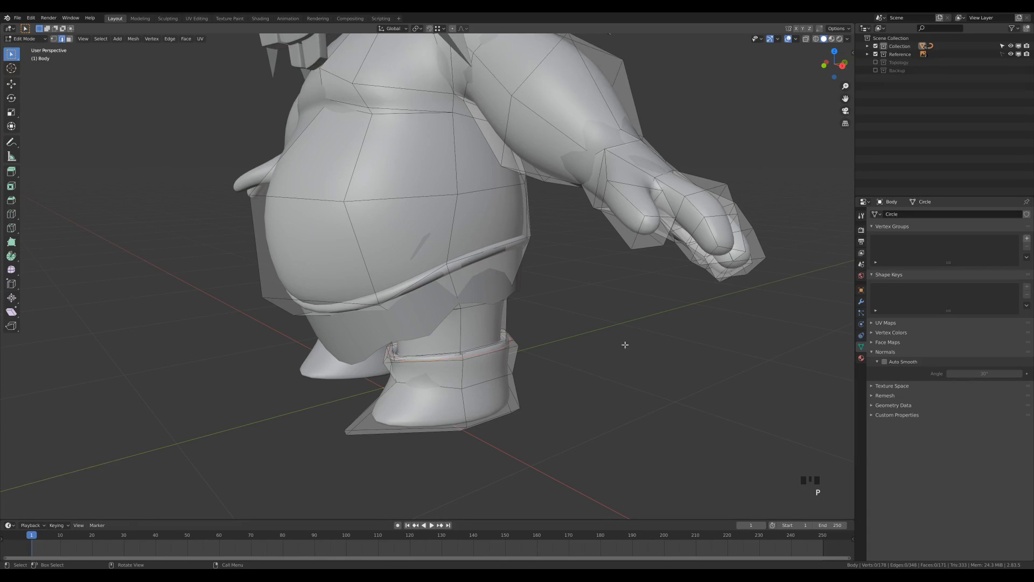
{"action": "middle_click_drag", "start_coordinate": [624, 346], "coordinate": [615, 400]}
Select the separated boot-top ring object and show its modifier stack
{"action": "key", "text": "Tab"}
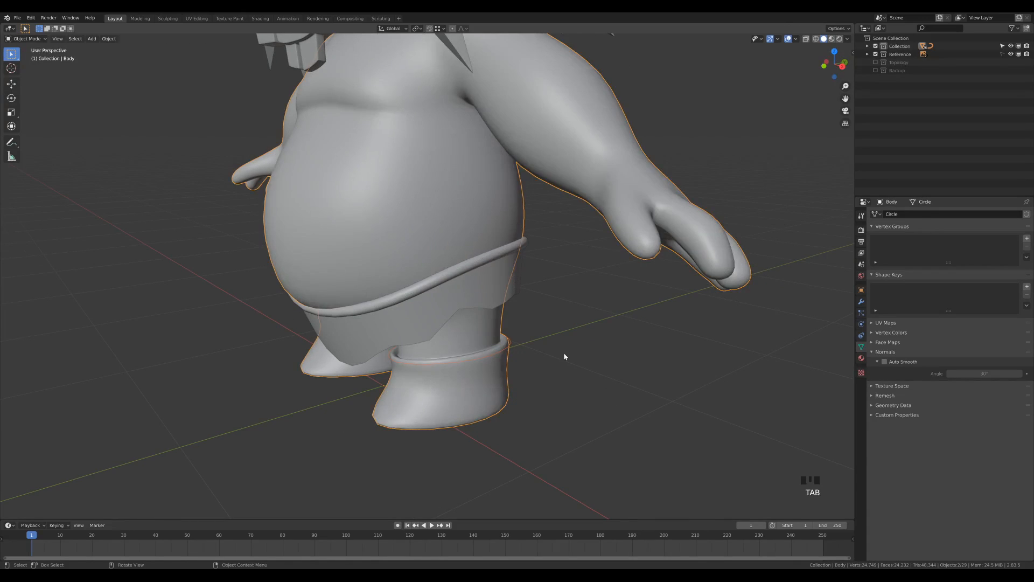
{"action": "left_click", "coordinate": [512, 347]}
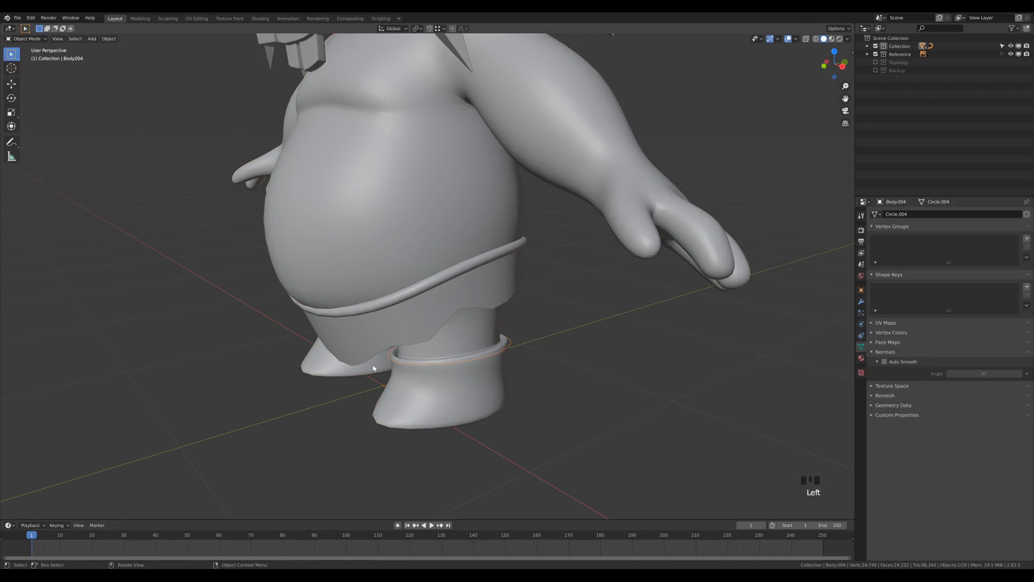
{"action": "left_click", "coordinate": [860, 302]}
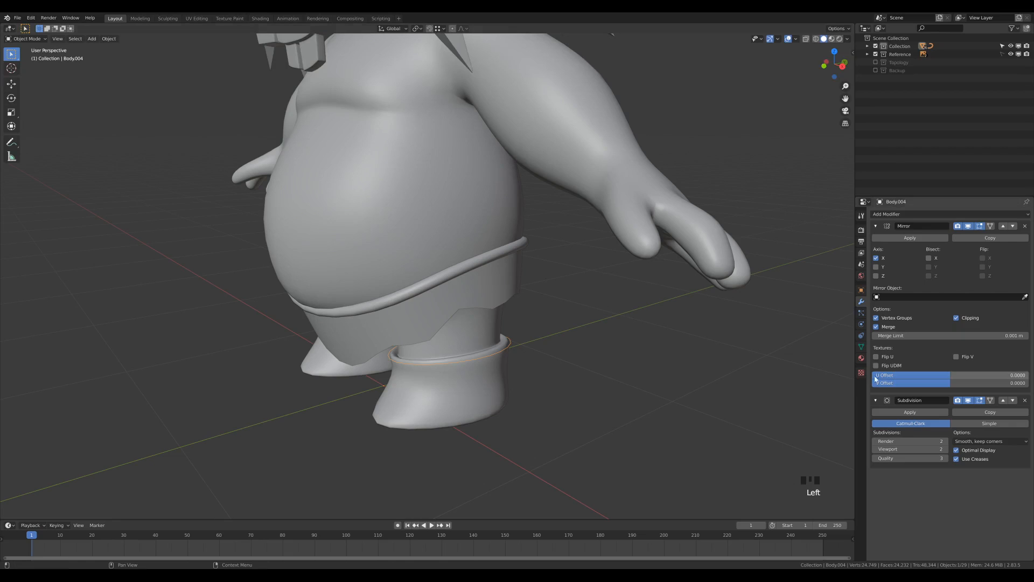
{"action": "left_click", "coordinate": [876, 226]}
{"action": "middle_click_drag", "start_coordinate": [517, 445], "coordinate": [501, 372]}
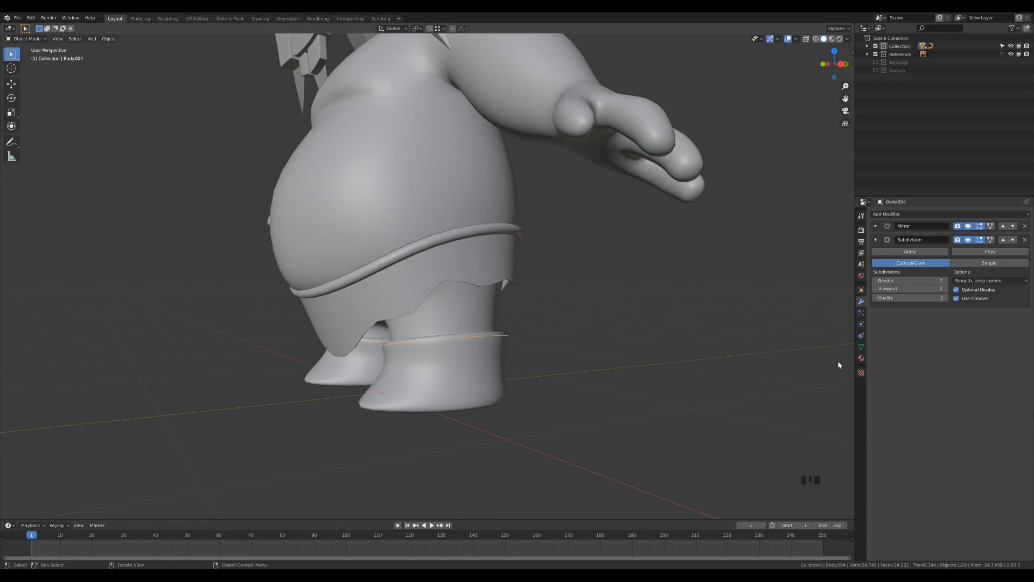
Set viewport subdivision to 1, move Subdivision above Mirror and apply it, then edit the ring's vertices
{"action": "left_click", "coordinate": [876, 289]}
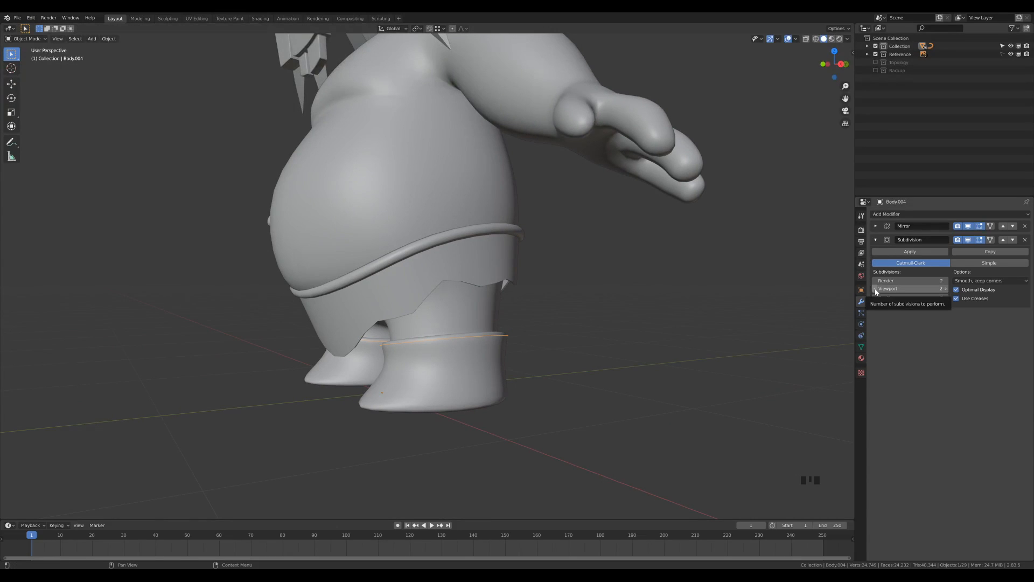
{"action": "middle_click_drag", "start_coordinate": [590, 309], "coordinate": [603, 291]}
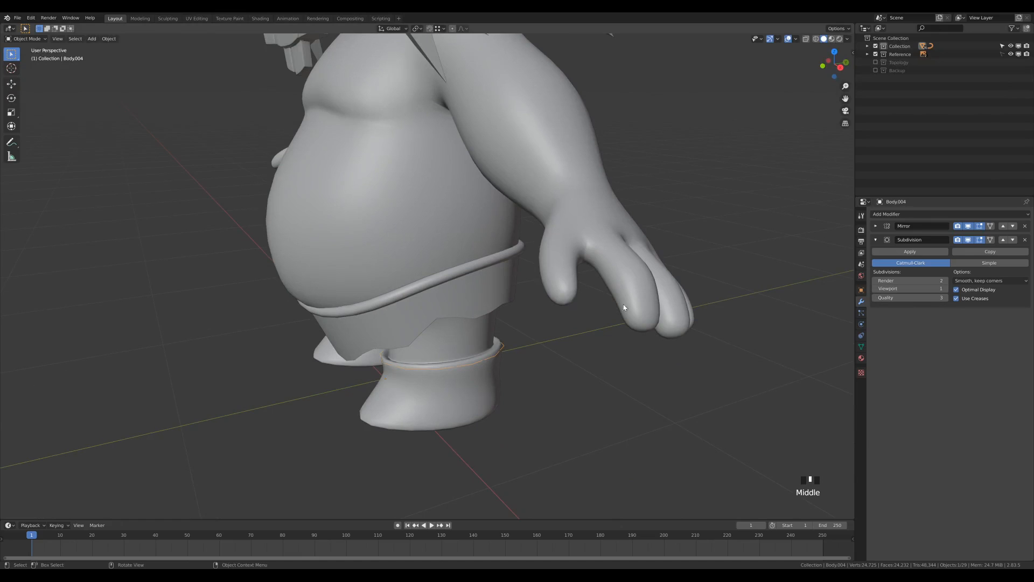
{"action": "left_click", "coordinate": [1003, 239]}
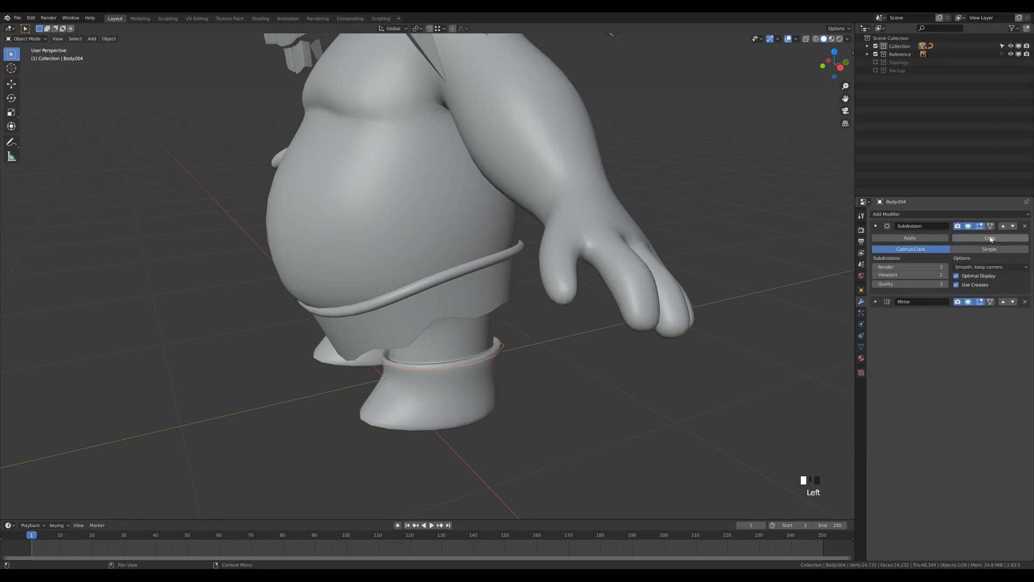
{"action": "left_click", "coordinate": [876, 227]}
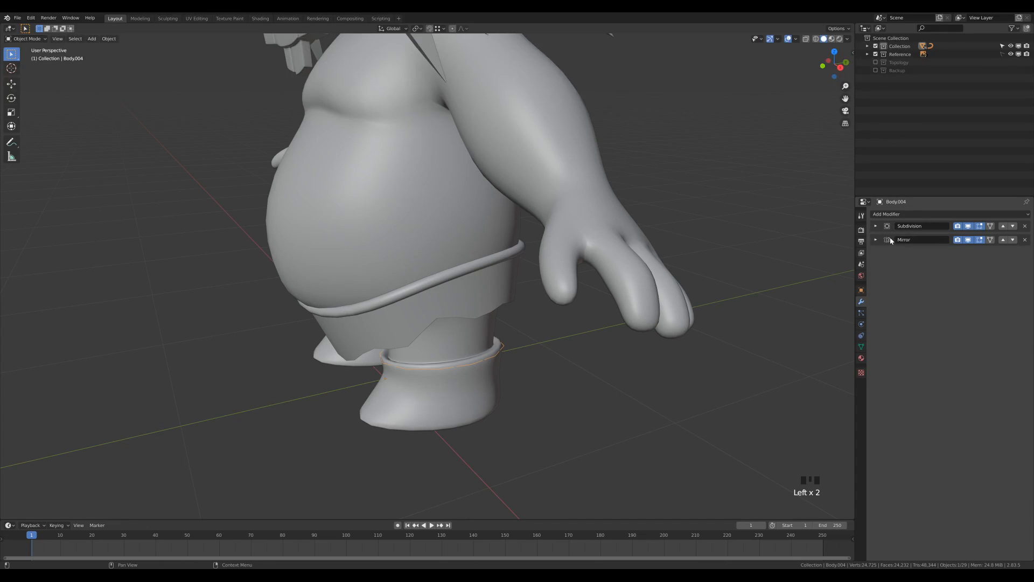
{"action": "left_click", "coordinate": [876, 226]}
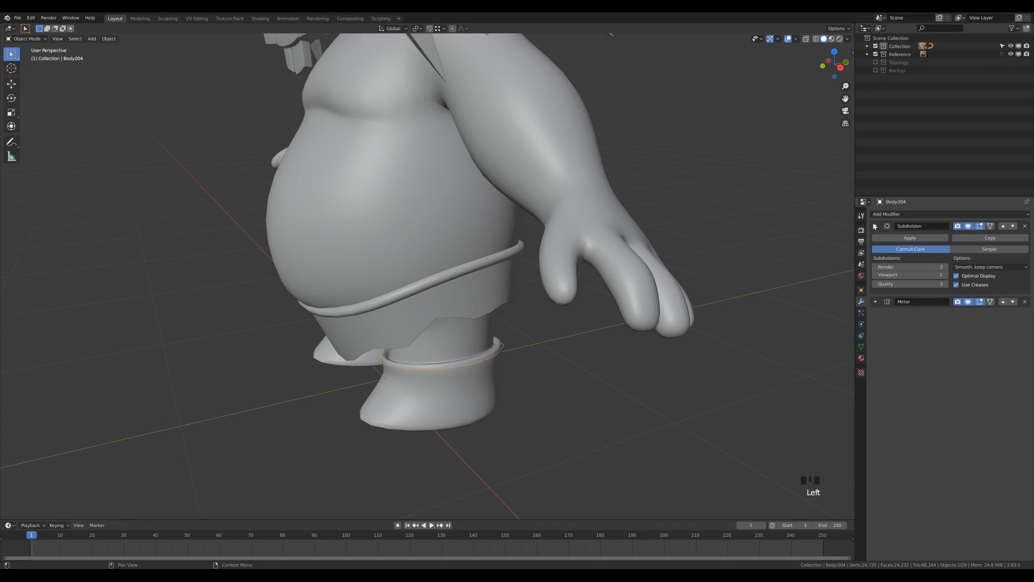
{"action": "left_click", "coordinate": [910, 239]}
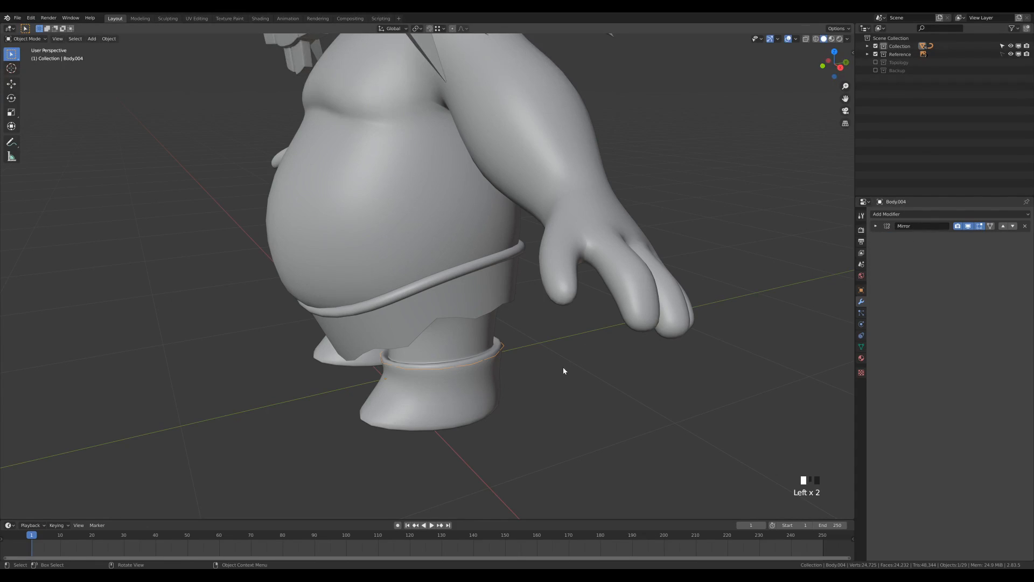
{"action": "key", "text": "Tab"}
{"action": "key", "text": "1"}
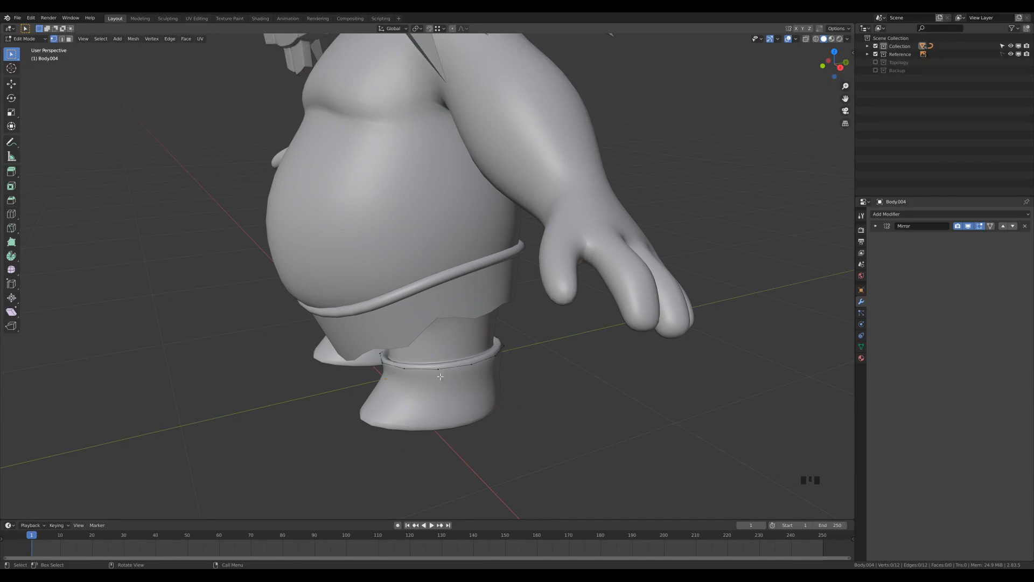
Extrude the ring's bottom loop downward into a band and flare it out to scale 1.206
{"action": "left_click", "coordinate": [471, 367], "text": "alt"}
{"action": "key", "text": "e"}
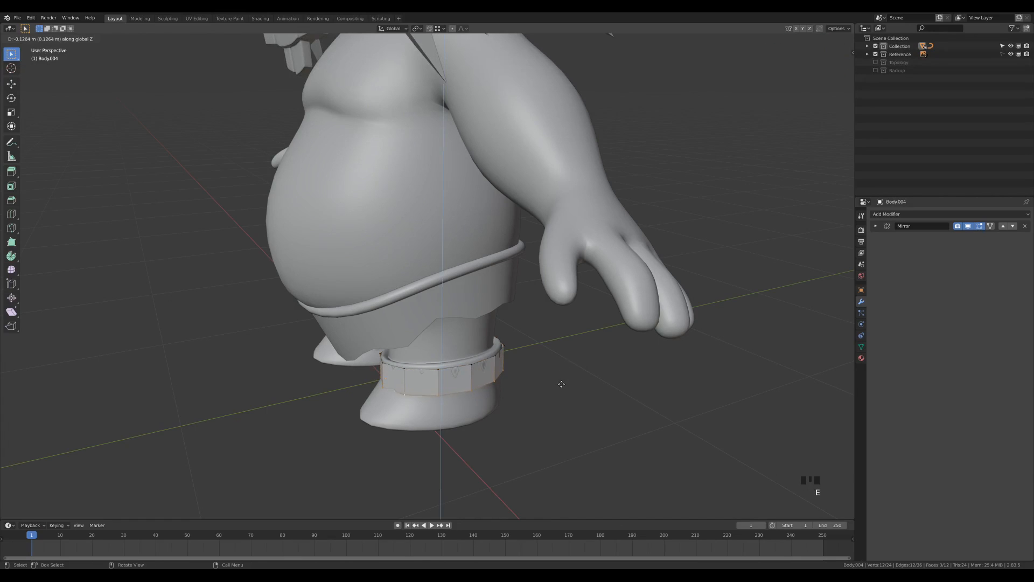
{"action": "left_click", "coordinate": [560, 380]}
{"action": "middle_click_drag", "start_coordinate": [559, 377], "coordinate": [524, 369]}
{"action": "key", "text": "s"}
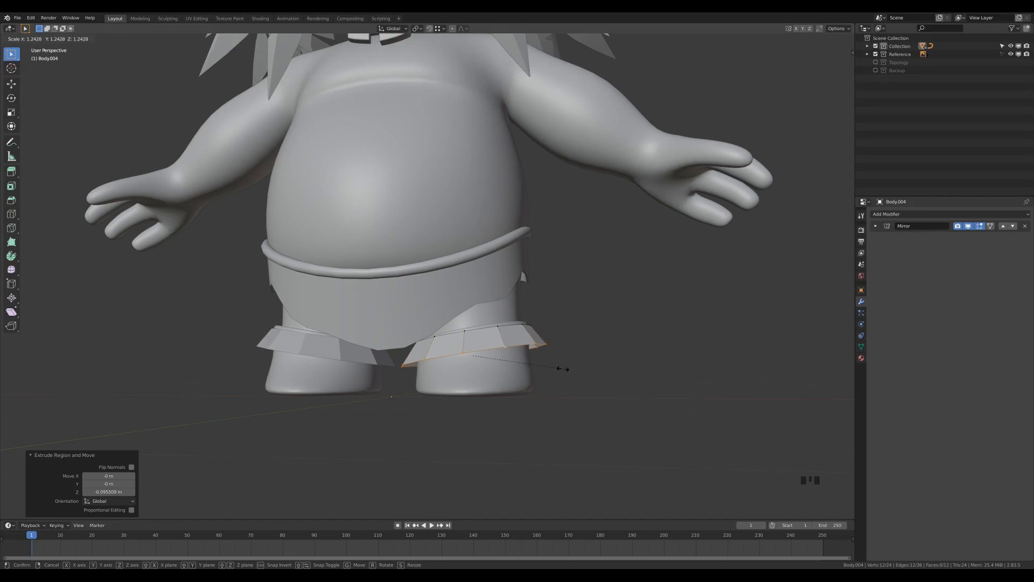
{"action": "left_click", "coordinate": [561, 363]}
{"action": "middle_click_drag", "start_coordinate": [609, 349], "coordinate": [529, 385]}
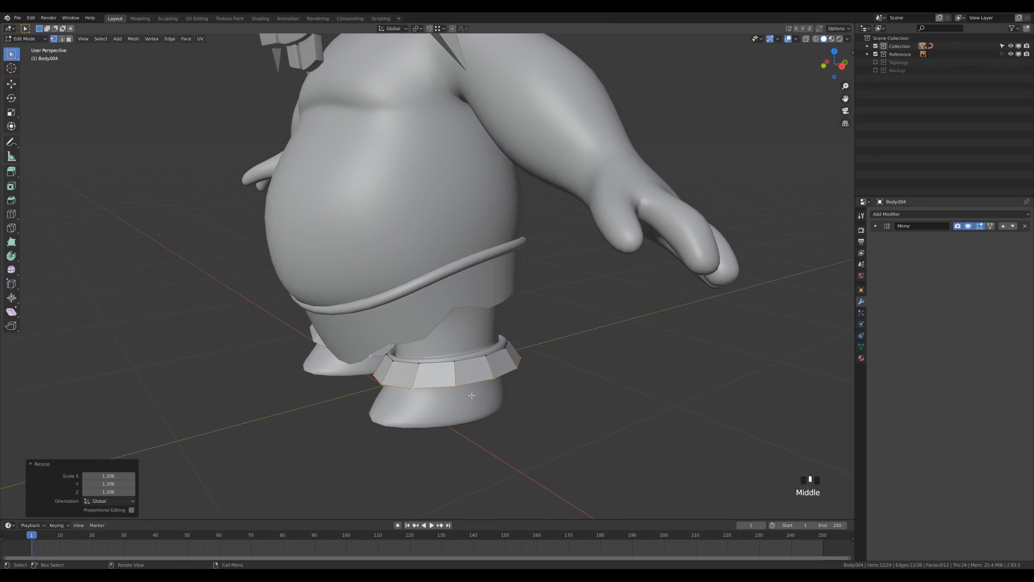
Vertex-slide alternate lower-edge vertices into zigzag points, the last at factor 0.844, then exit Edit Mode
{"action": "left_click", "coordinate": [460, 383]}
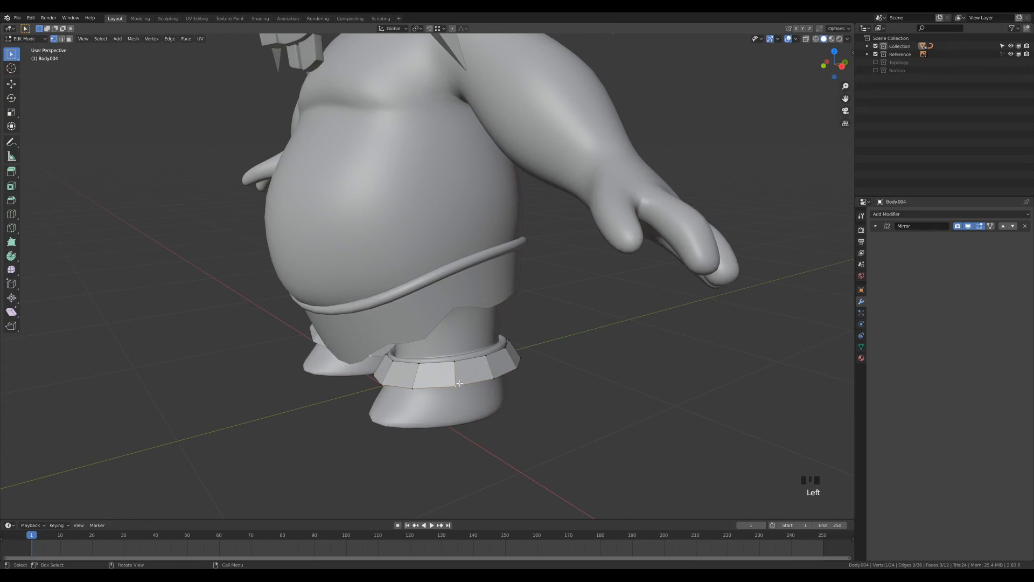
{"action": "key", "text": "g"}
{"action": "key", "text": "g"}
{"action": "left_click", "coordinate": [510, 416]}
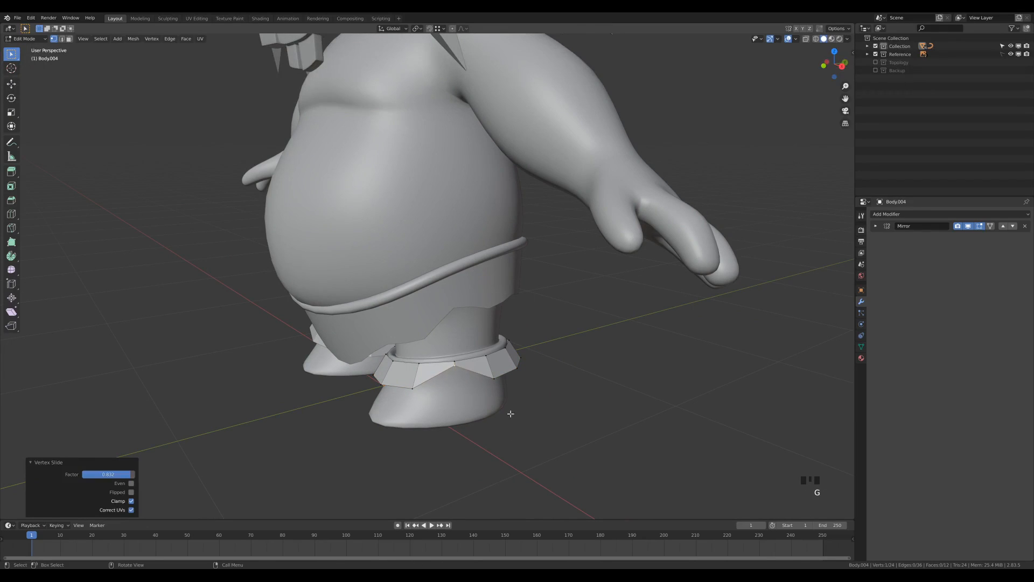
{"action": "middle_click_drag", "start_coordinate": [580, 368], "coordinate": [642, 362]}
{"action": "left_click", "coordinate": [474, 382]}
{"action": "key", "text": "g"}
{"action": "key", "text": "g"}
{"action": "left_click", "coordinate": [470, 388]}
{"action": "key", "text": "g"}
{"action": "key", "text": "g"}
{"action": "left_click", "coordinate": [434, 351]}
{"action": "key", "text": "g"}
{"action": "key", "text": "g"}
{"action": "left_click", "coordinate": [451, 362]}
{"action": "key", "text": "g"}
{"action": "key", "text": "g"}
{"action": "left_click", "coordinate": [438, 333]}
{"action": "scroll", "coordinate": [641, 365], "scroll_direction": "down", "scroll_amount": 1}
{"action": "scroll", "coordinate": [561, 351], "scroll_direction": "down", "scroll_amount": 1}
{"action": "middle_click_drag", "start_coordinate": [561, 351], "coordinate": [561, 346]}
{"action": "scroll", "coordinate": [557, 347], "scroll_direction": "up", "scroll_amount": 1}
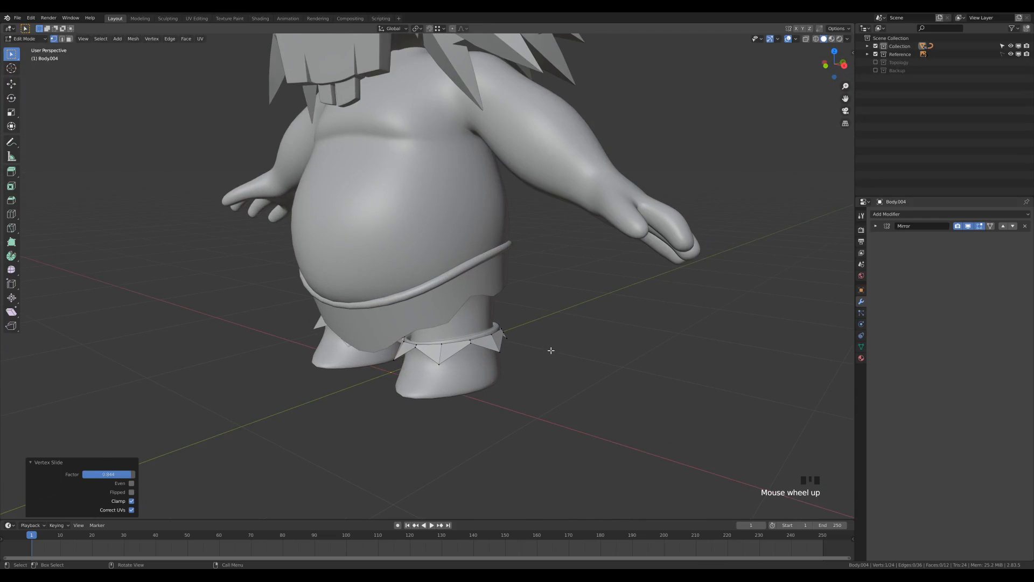
{"action": "key", "text": "Tab"}
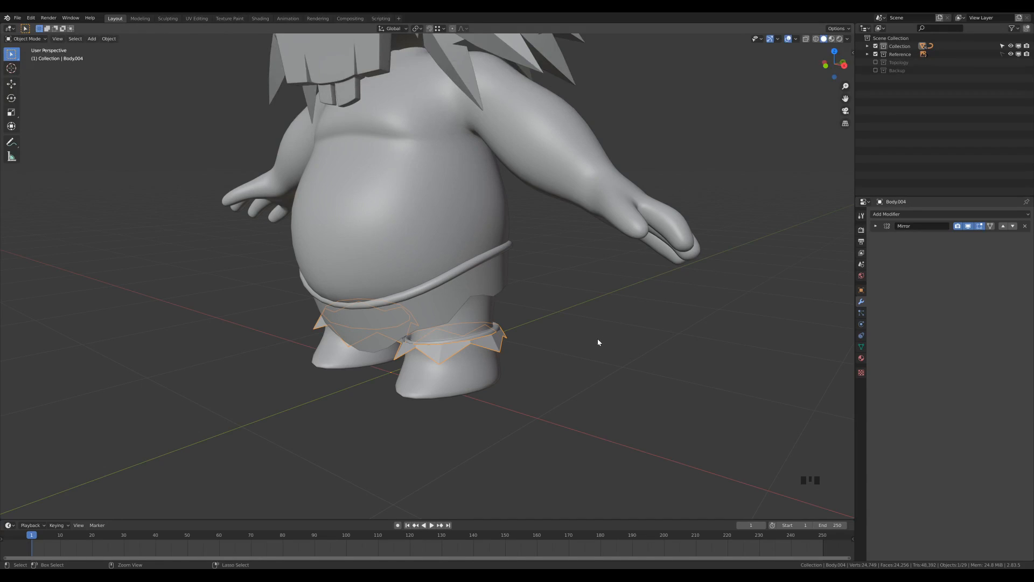
Give the frill ring a Subdivision level, Shade Smooth, and a Solidify modifier
{"action": "key", "text": "ctrl+1"}
{"action": "right_click", "coordinate": [489, 344]}
{"action": "left_click", "coordinate": [489, 345]}
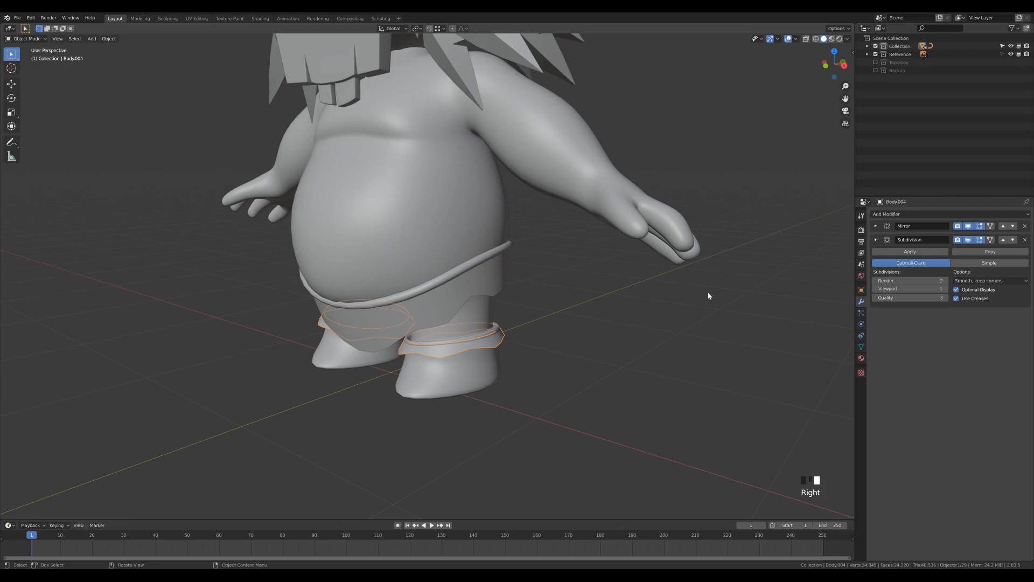
{"action": "left_click", "coordinate": [891, 215]}
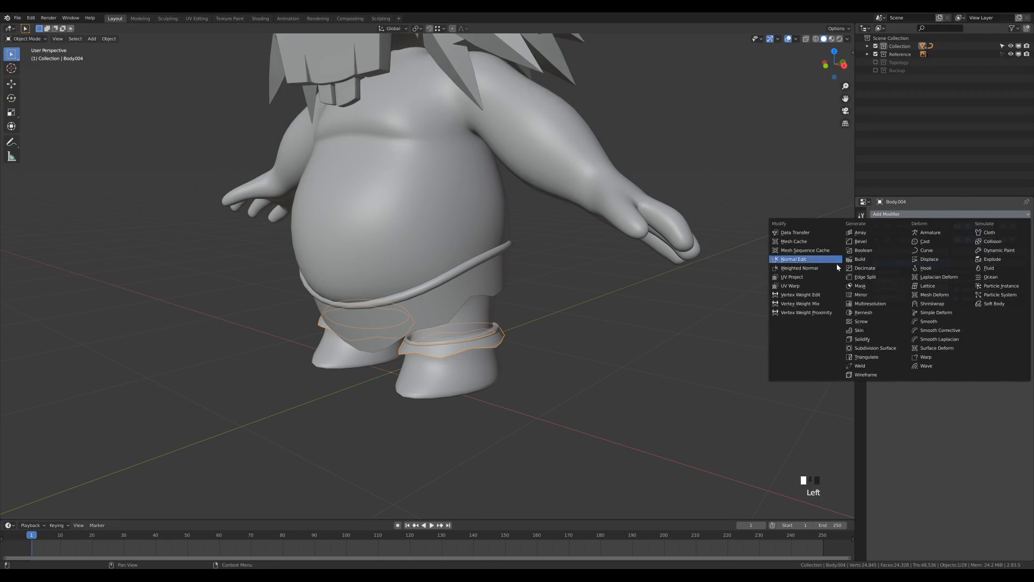
{"action": "left_click", "coordinate": [876, 343]}
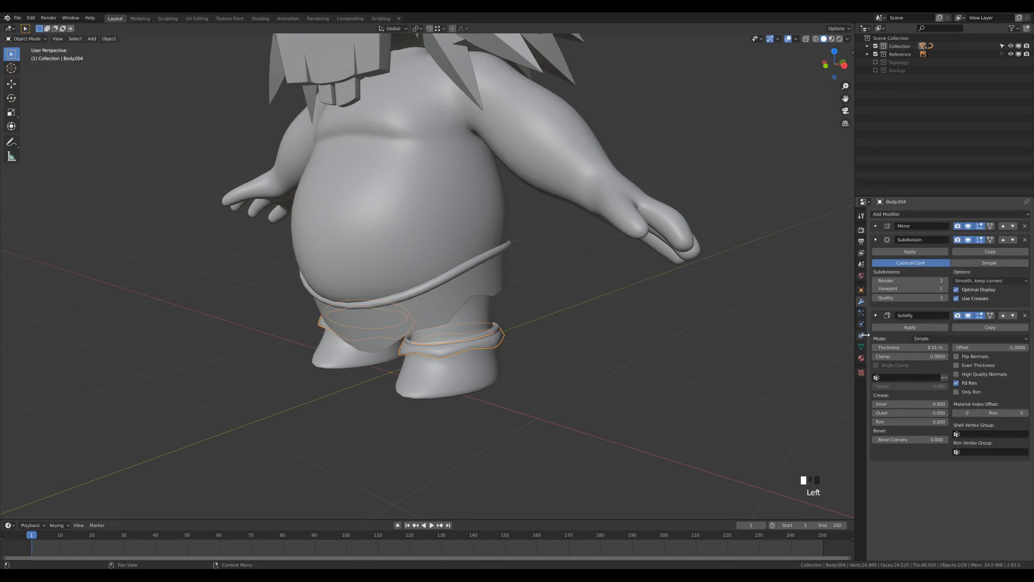
Enable Auto Smooth at 30° in the ring's mesh data and inspect the cuffs from low angles
{"action": "left_click", "coordinate": [861, 347]}
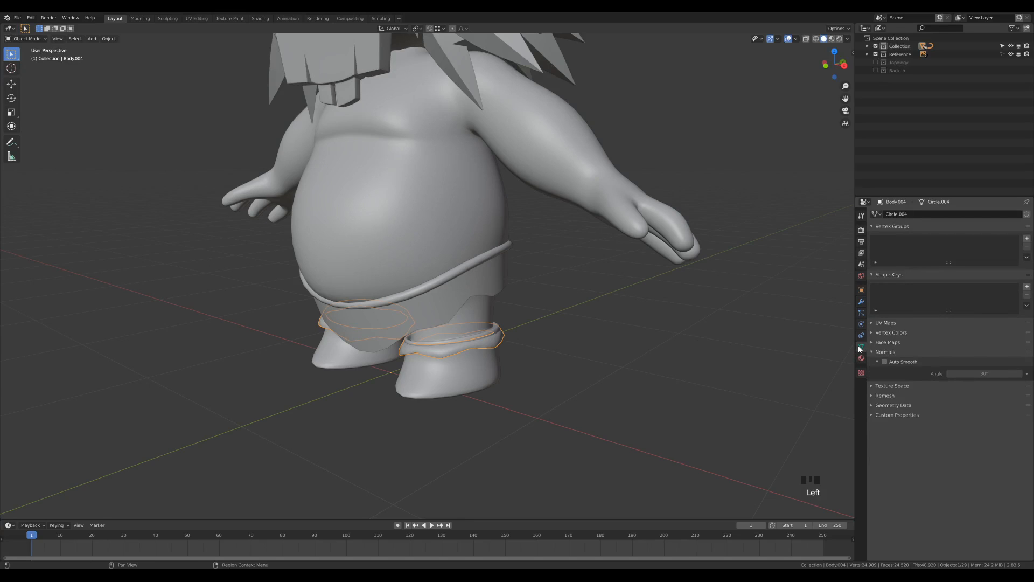
{"action": "left_click", "coordinate": [885, 362]}
{"action": "middle_click_drag", "start_coordinate": [503, 353], "coordinate": [578, 367]}
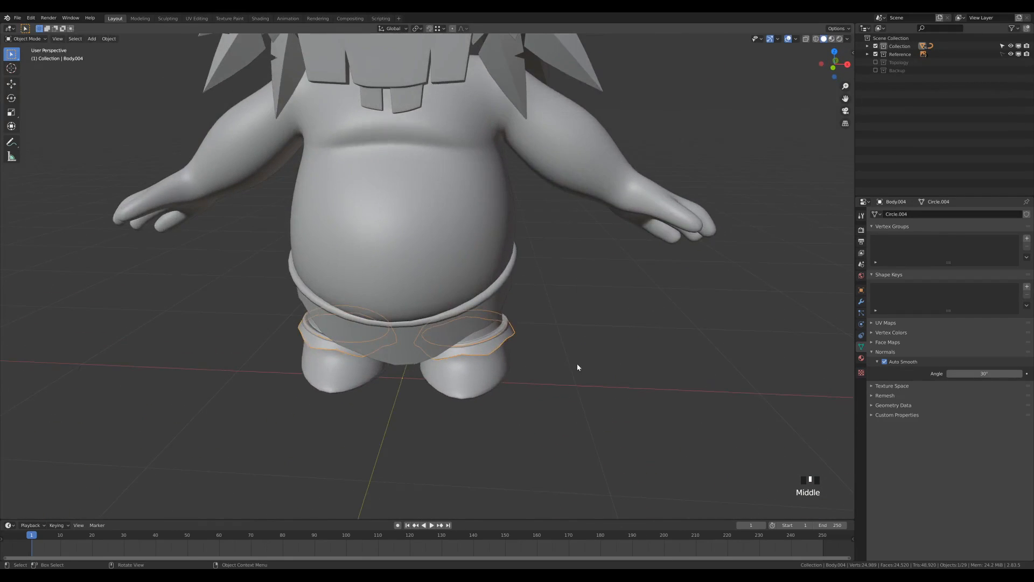
{"action": "scroll", "coordinate": [655, 386], "scroll_direction": "up", "scroll_amount": 2}
{"action": "middle_click_drag", "start_coordinate": [656, 385], "coordinate": [559, 281], "text": "shift"}
{"action": "scroll", "coordinate": [610, 310], "scroll_direction": "up", "scroll_amount": 2}
{"action": "middle_click_drag", "start_coordinate": [610, 309], "coordinate": [466, 293]}
{"action": "scroll", "coordinate": [560, 302], "scroll_direction": "down", "scroll_amount": 3}
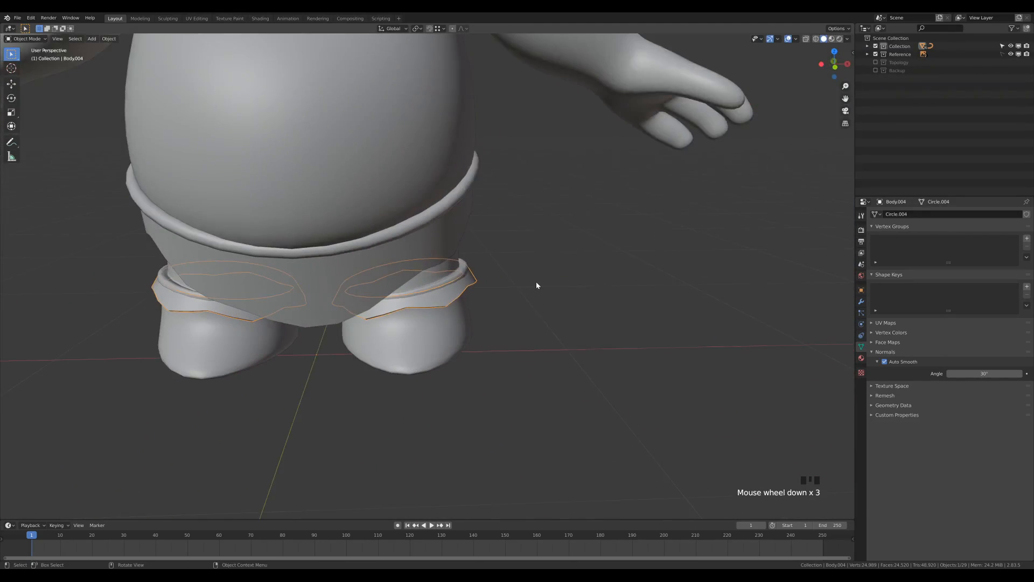
{"action": "middle_click_drag", "start_coordinate": [536, 285], "coordinate": [514, 273]}
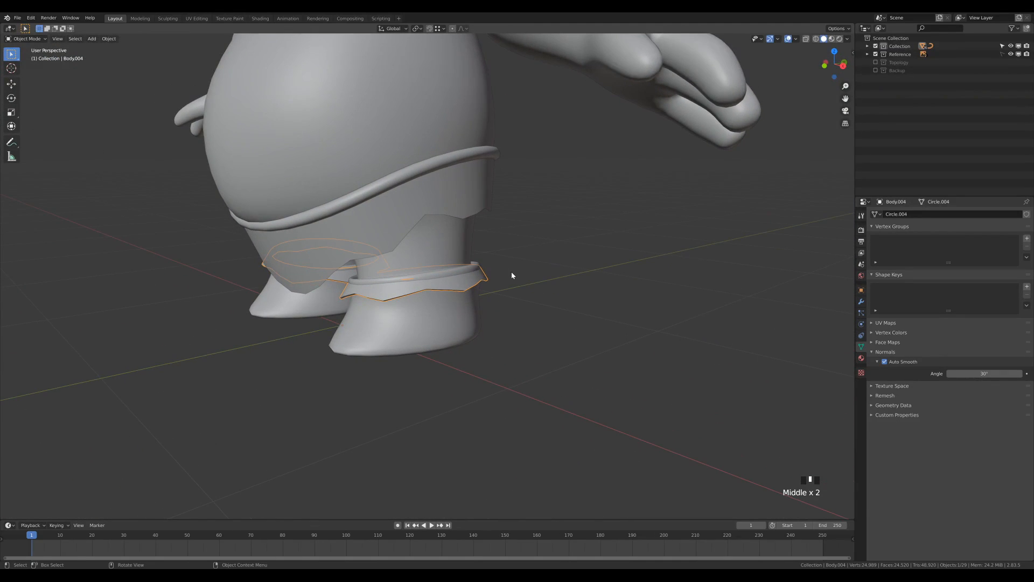
Move the whole frill ring 0.033672 m along Z and scale it to 0.976, then deselect in Object Mode
{"action": "key", "text": "Tab"}
{"action": "key", "text": "a"}
{"action": "key", "text": "g"}
{"action": "key", "text": "z"}
{"action": "left_click", "coordinate": [526, 279]}
{"action": "key", "text": "s"}
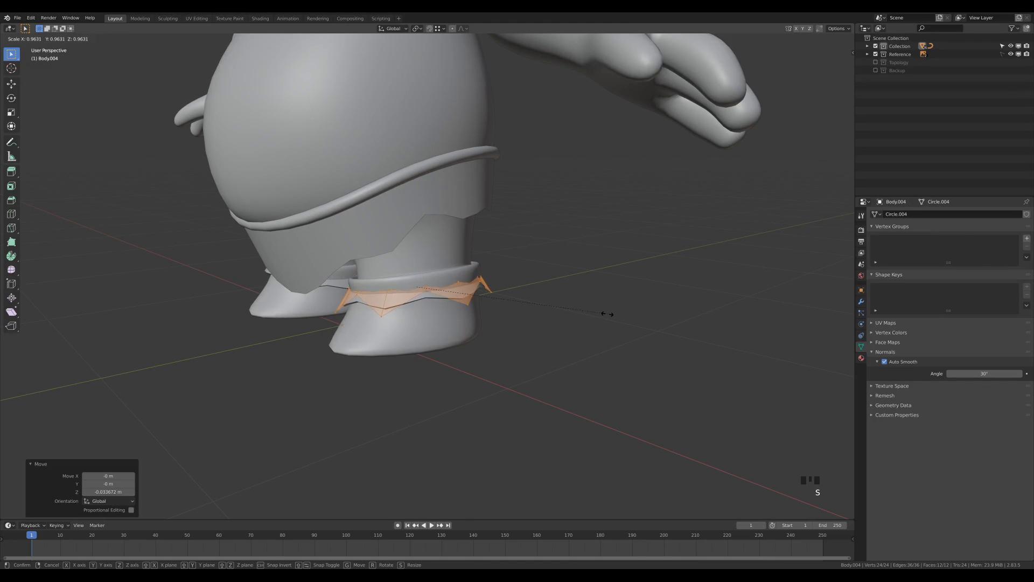
{"action": "left_click", "coordinate": [610, 313]}
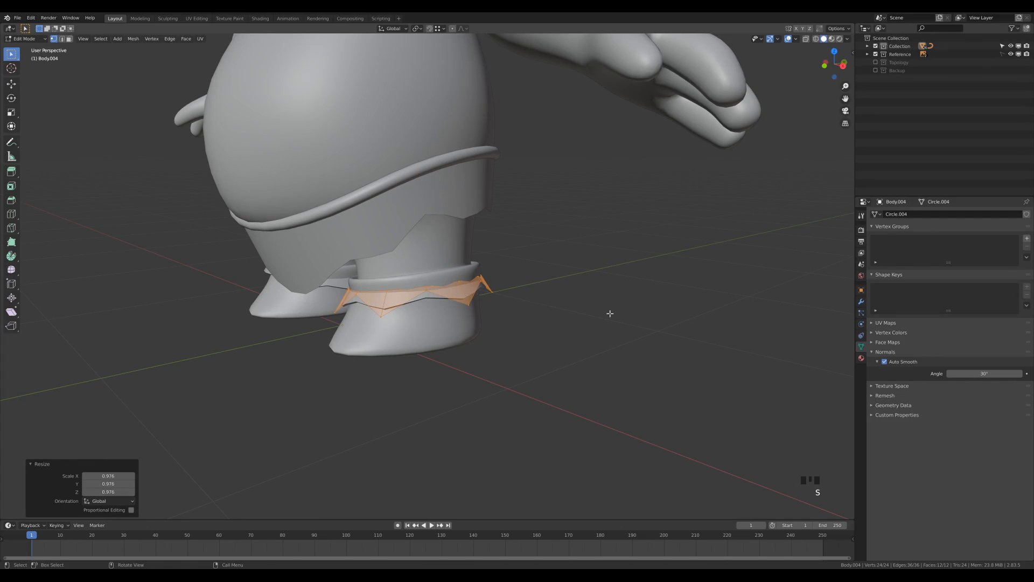
{"action": "key", "text": "Tab"}
{"action": "middle_click_drag", "start_coordinate": [538, 184], "coordinate": [572, 214], "text": "shift"}
{"action": "left_click", "coordinate": [558, 251]}
{"action": "mouse_move", "coordinate": [558, 251]}
{"action": "middle_mouse_down"}
{"action": "mouse_move", "coordinate": [637, 252]}
{"action": "mouse_move", "coordinate": [572, 266]}
{"action": "middle_mouse_up"}
{"action": "scroll", "coordinate": [563, 242], "scroll_direction": "down", "scroll_amount": 3}
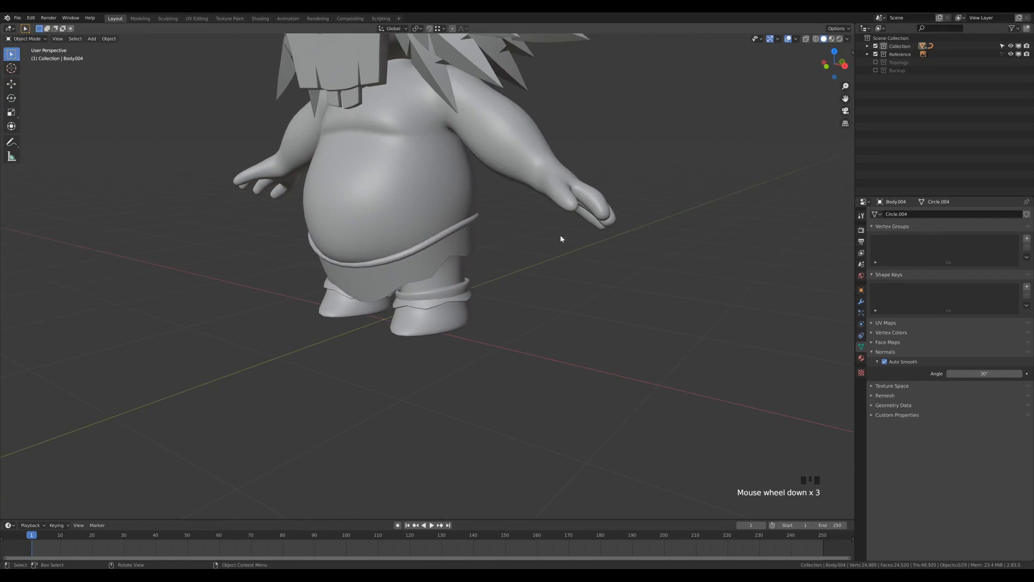
{"action": "scroll", "coordinate": [560, 258], "scroll_direction": "down", "scroll_amount": 5, "text": "shift"}
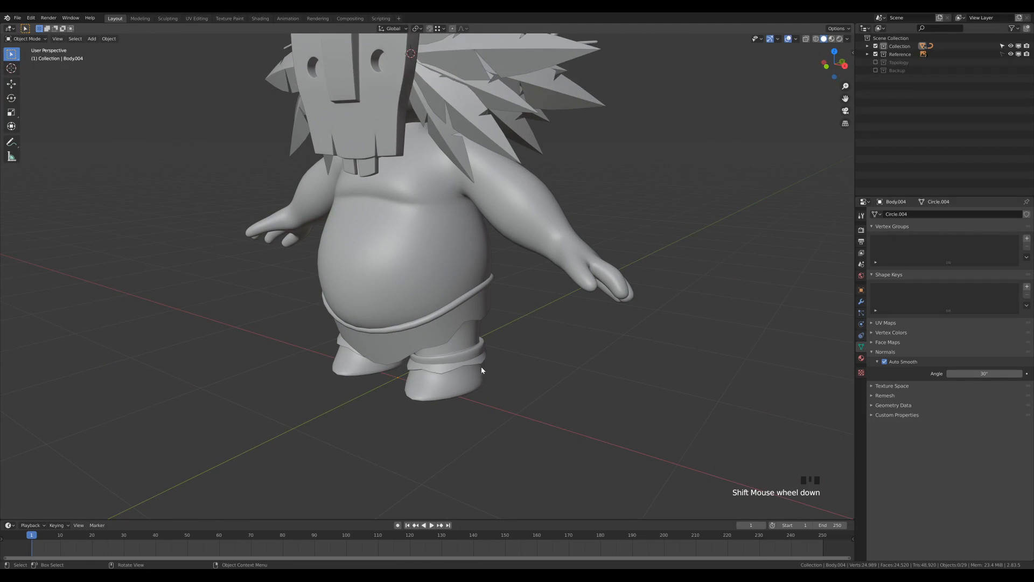
{"action": "left_click", "coordinate": [485, 365]}
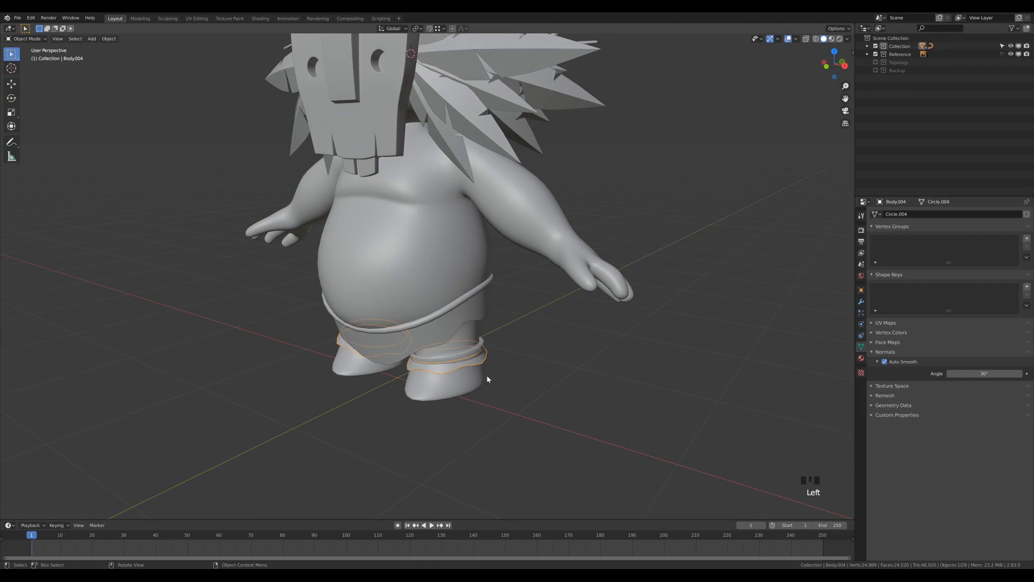
{"action": "left_click", "coordinate": [405, 335]}
{"action": "left_click", "coordinate": [405, 334]}
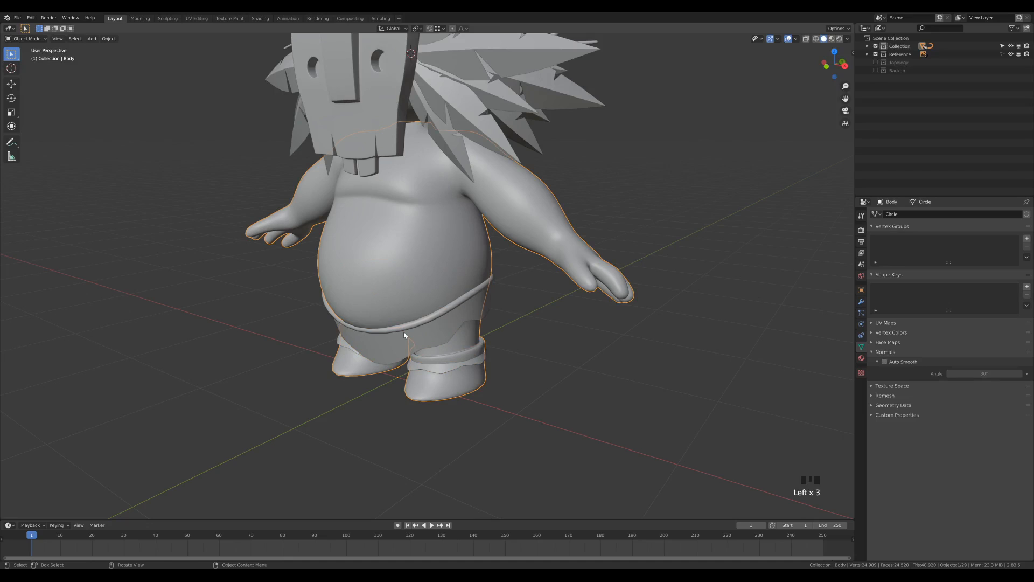
{"action": "left_click", "coordinate": [462, 302]}
{"action": "left_click", "coordinate": [523, 393]}
{"action": "left_click", "coordinate": [471, 384]}
{"action": "scroll", "coordinate": [650, 244], "scroll_direction": "down", "scroll_amount": 2}
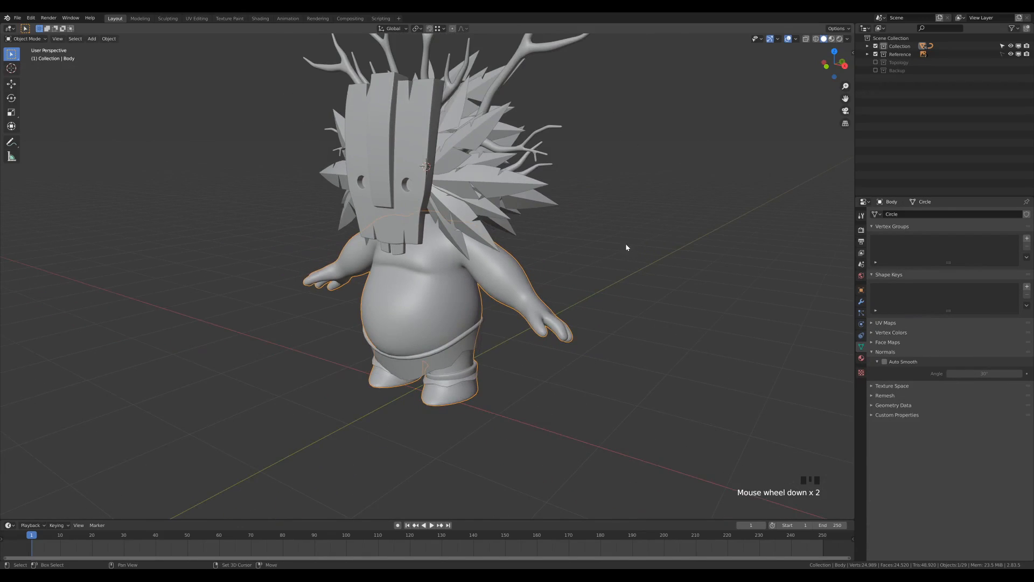